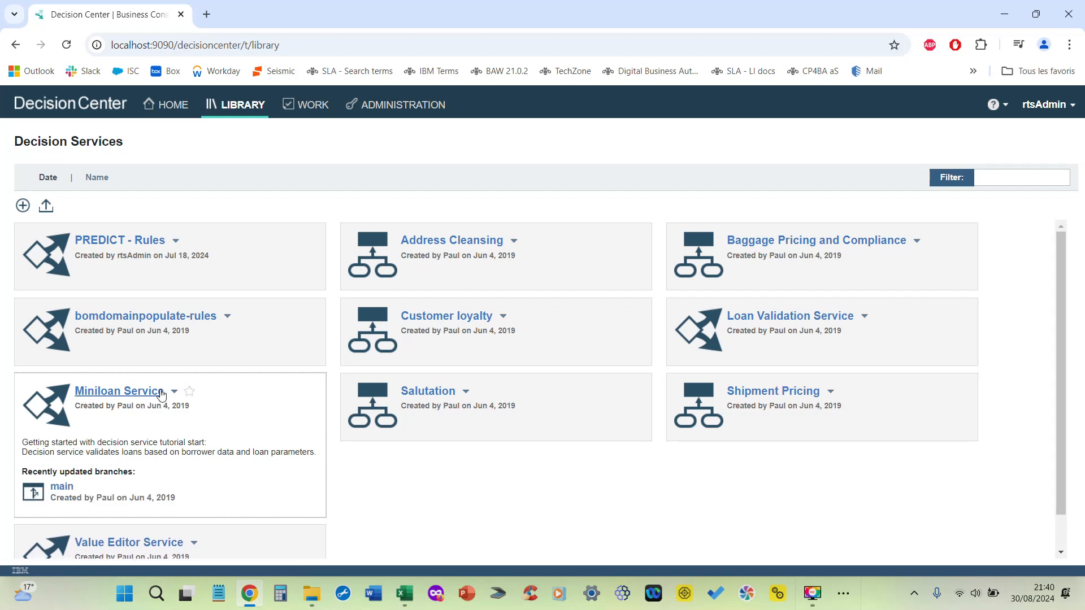
# Step: Open the main branch of Miniloan Service and examine the inputs and outputs of the Miniloan ServiceOperation decision operation
pyautogui.click(67, 493)
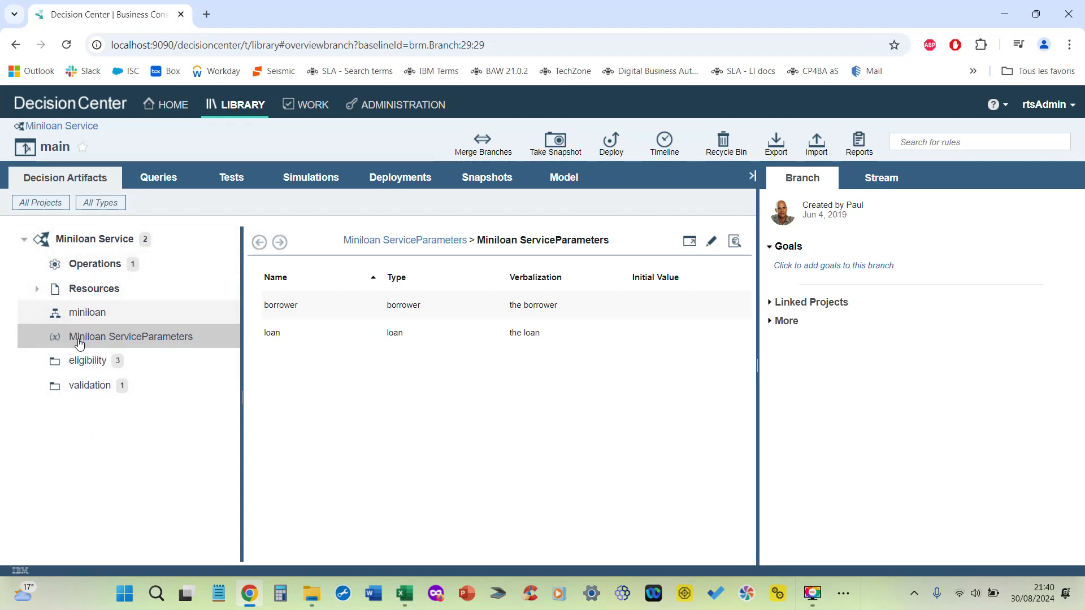
pyautogui.click(90, 265)
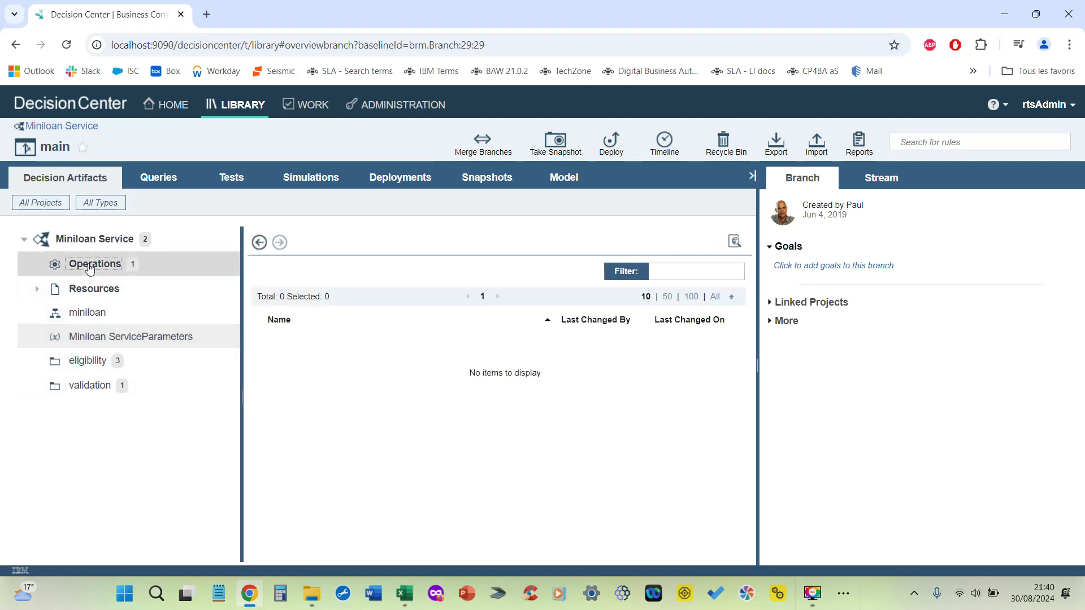
pyautogui.click(331, 348)
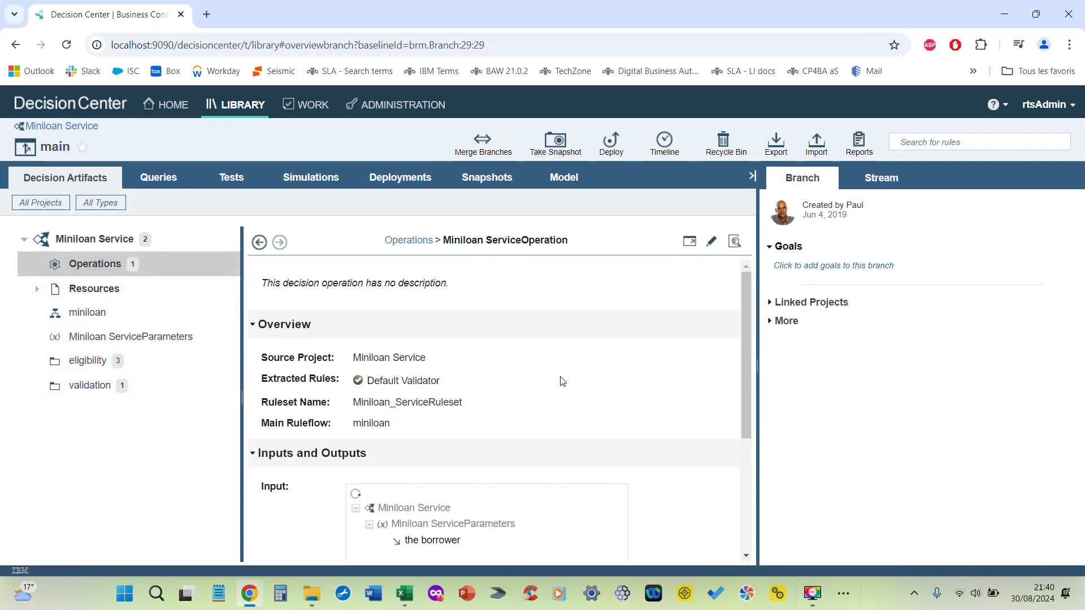
pyautogui.scroll(-4, 561, 382)
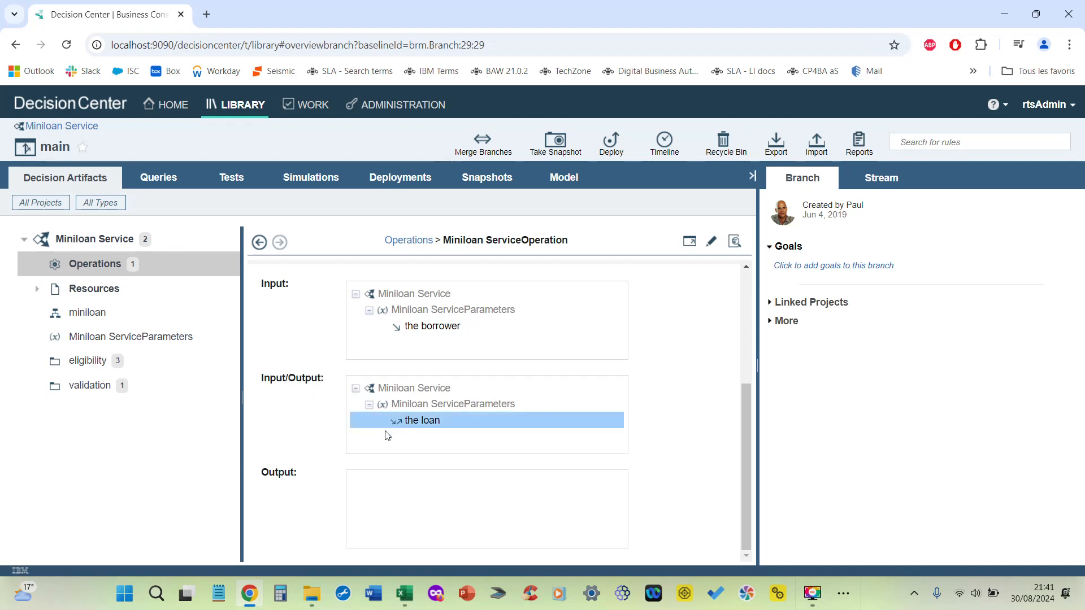
pyautogui.moveTo(468, 424)
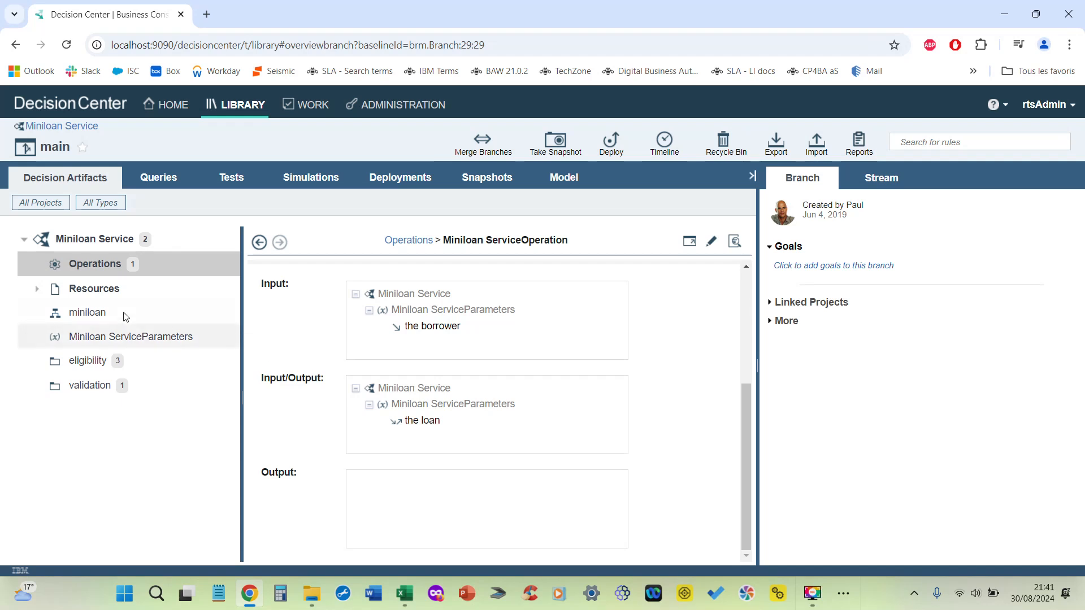
# Step: Look through the service's Resources, miniloan ruleflow, Miniloan ServiceParameters, and the eligibility and validation folders
pyautogui.click(94, 290)
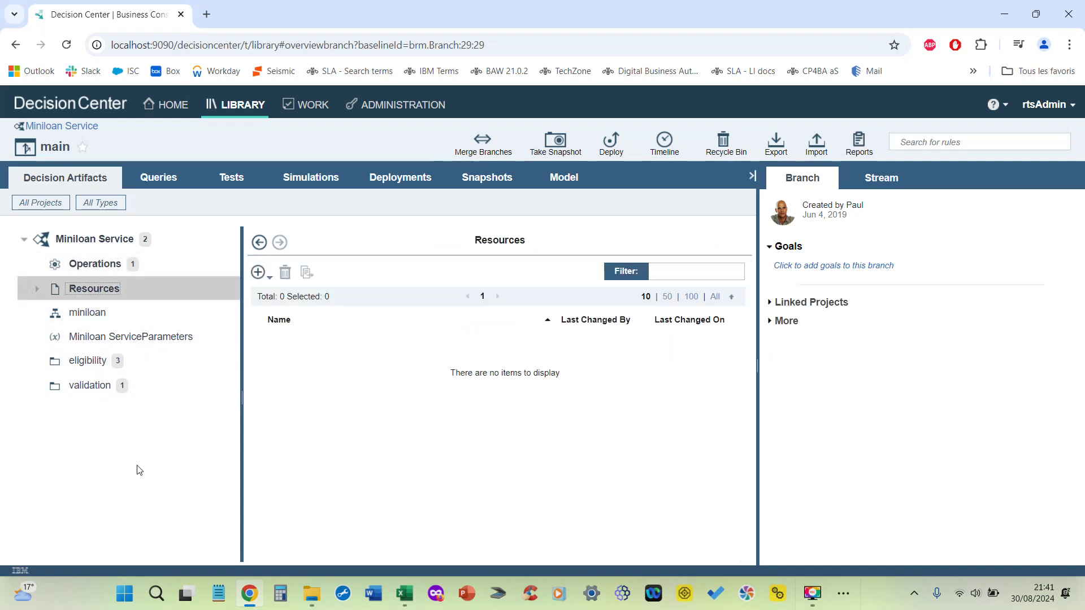
pyautogui.click(88, 313)
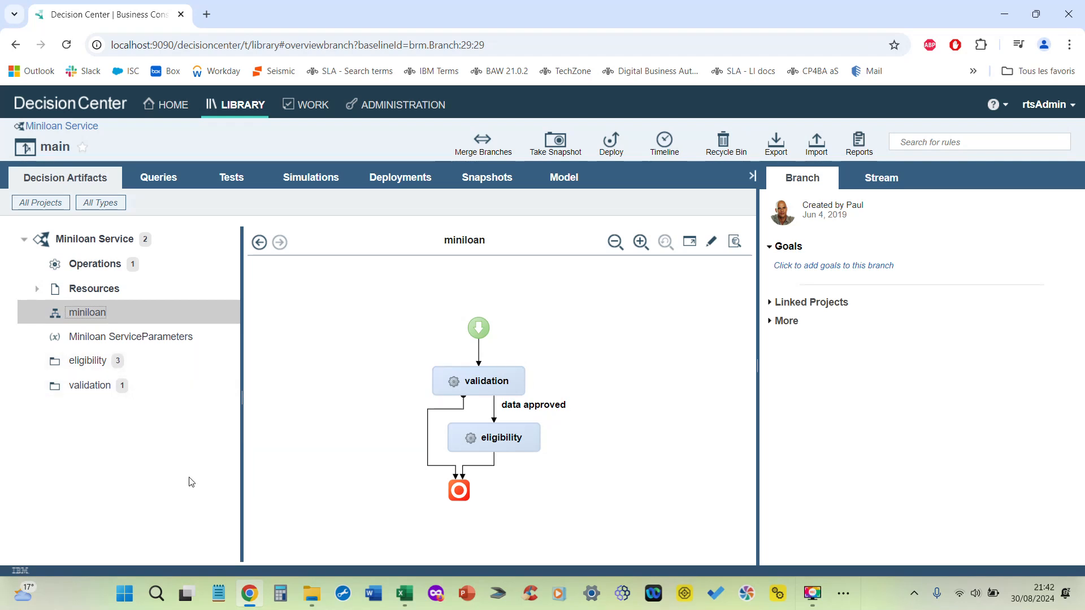
pyautogui.click(109, 340)
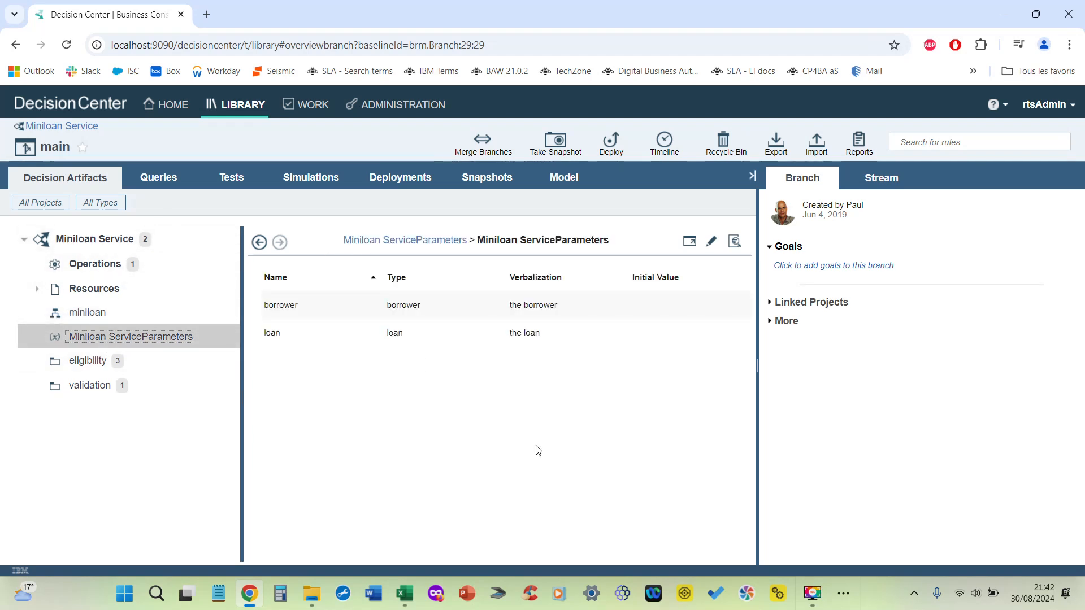
pyautogui.click(87, 360)
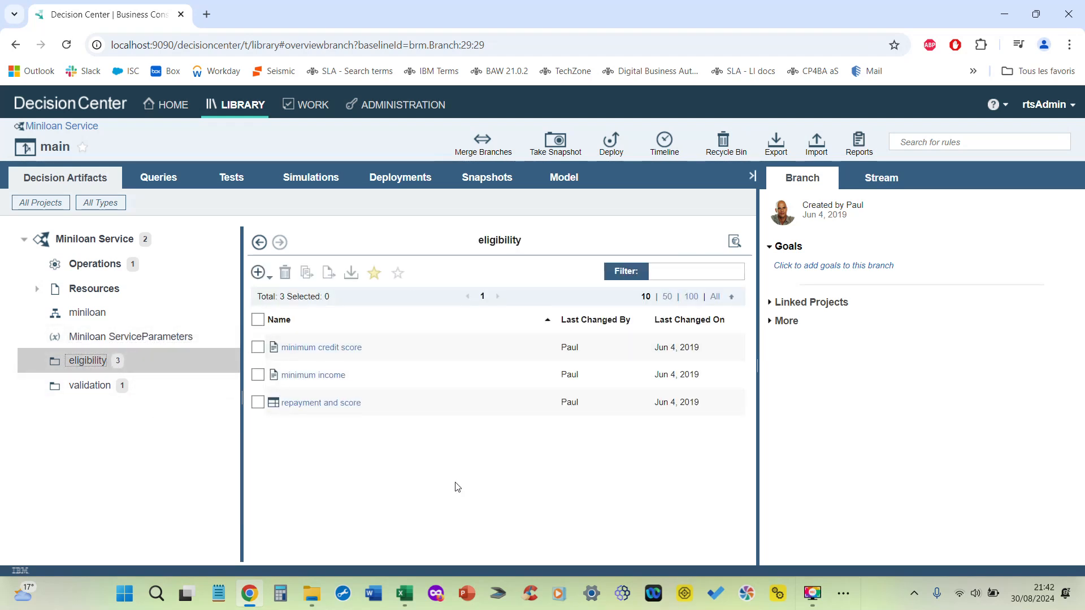
pyautogui.click(91, 385)
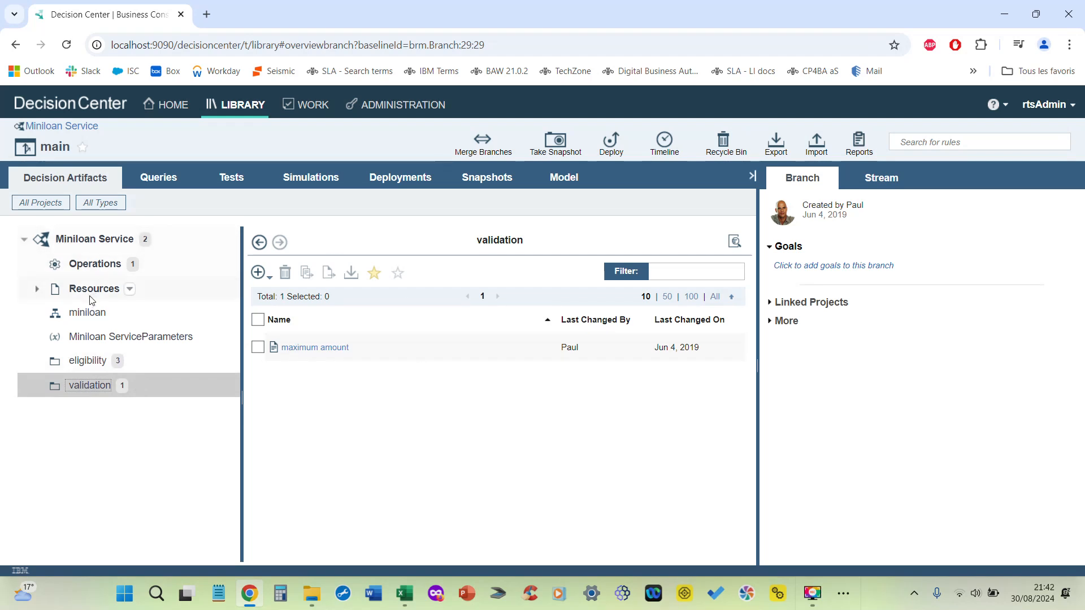
# Step: Examine the condition on the data approved transition in the miniloan ruleflow
pyautogui.click(87, 312)
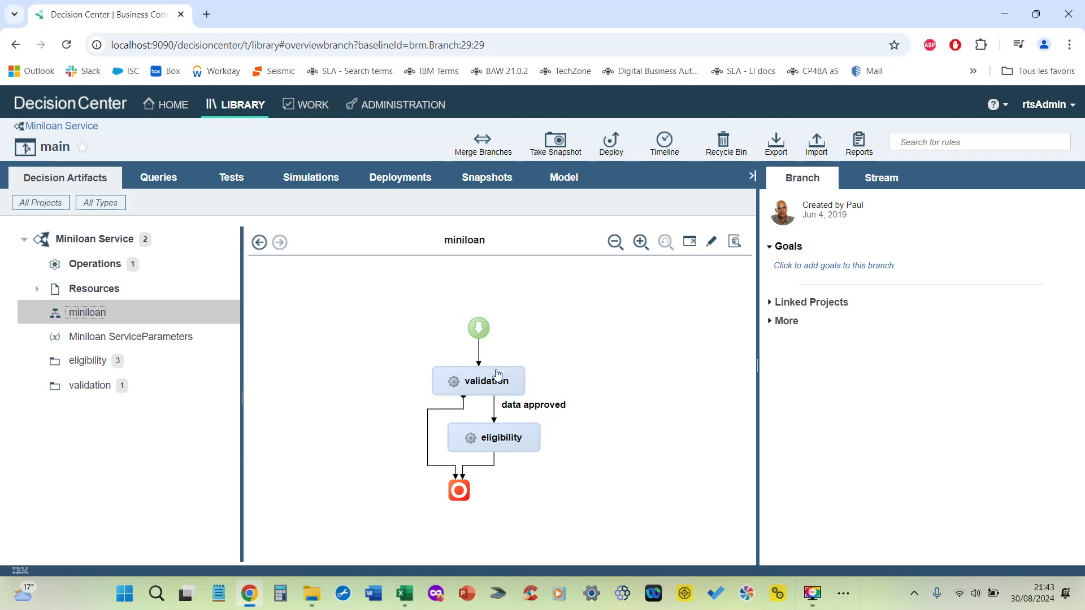
pyautogui.click(495, 416)
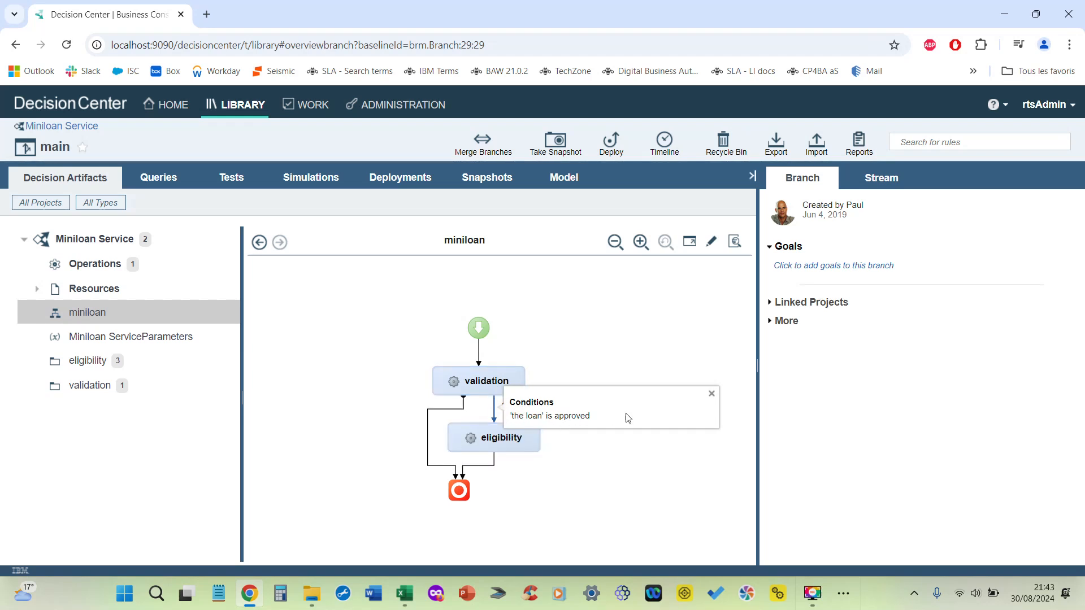
pyautogui.click(612, 465)
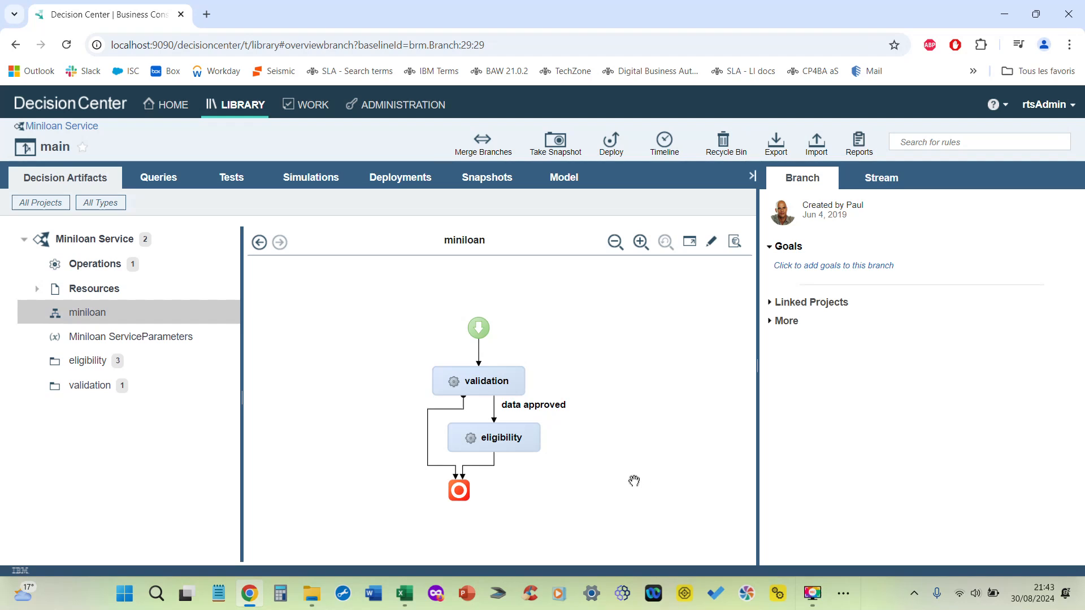
# Step: Follow the ruleflow's validation task to its folder and read the maximum amount rule's loan limit and reject action
pyautogui.moveTo(508, 382)
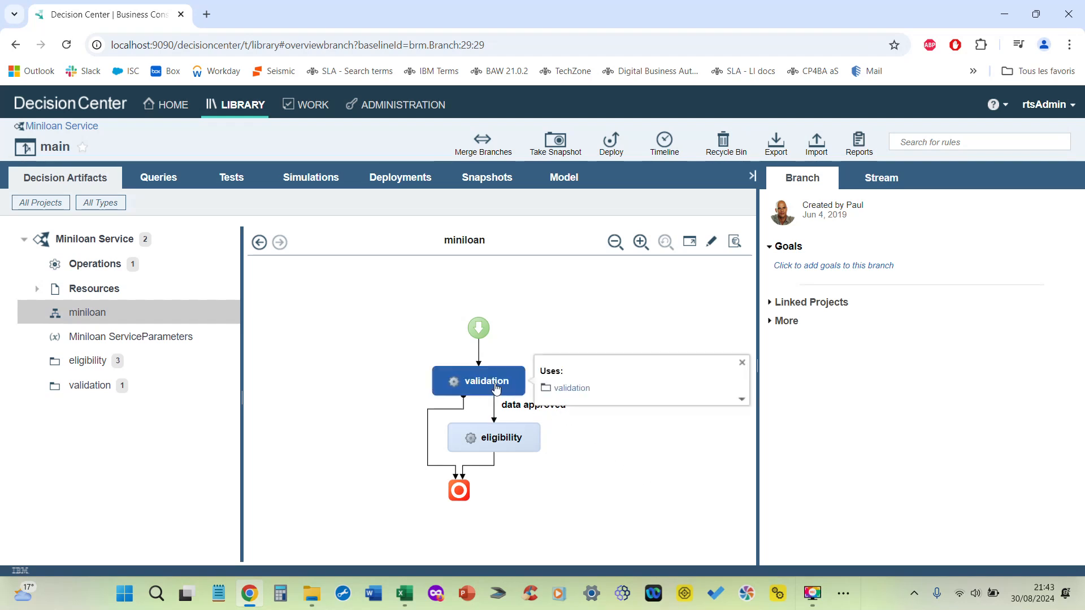
pyautogui.click(571, 390)
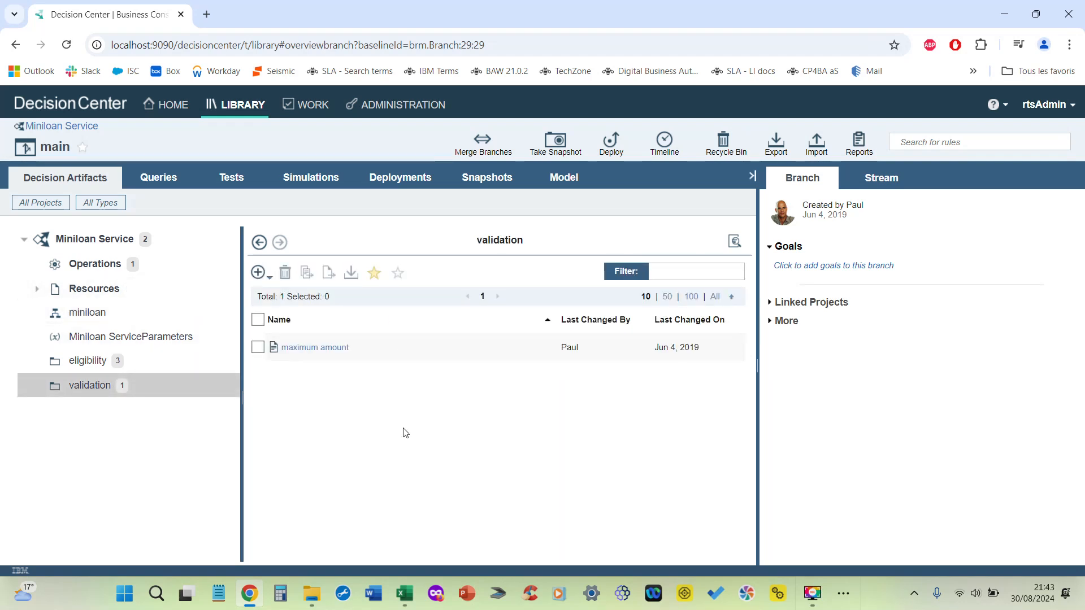
pyautogui.click(311, 348)
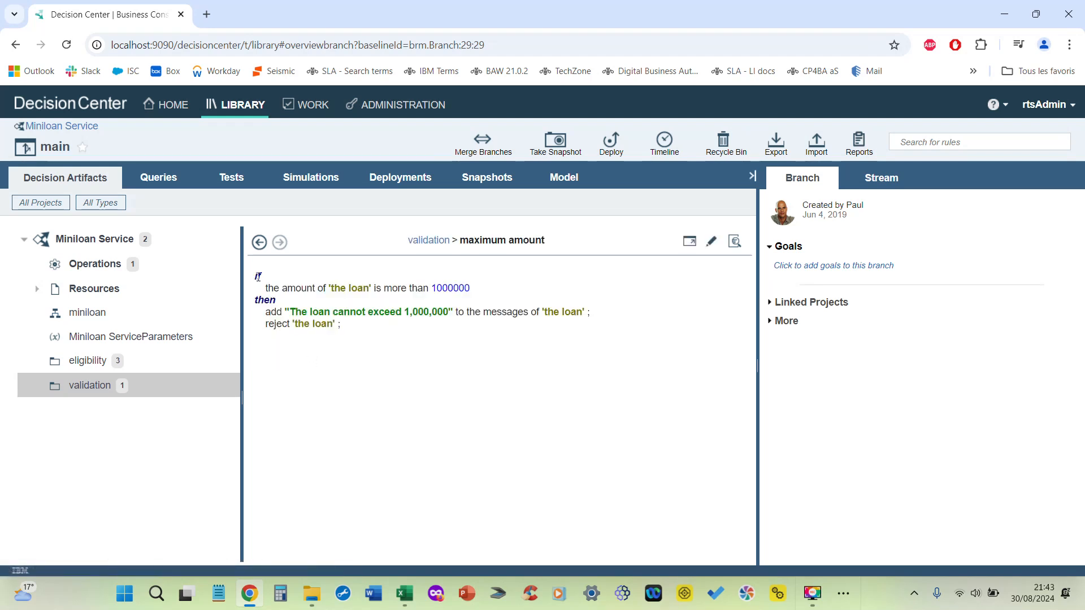
pyautogui.moveTo(432, 289); pyautogui.dragTo(479, 290)
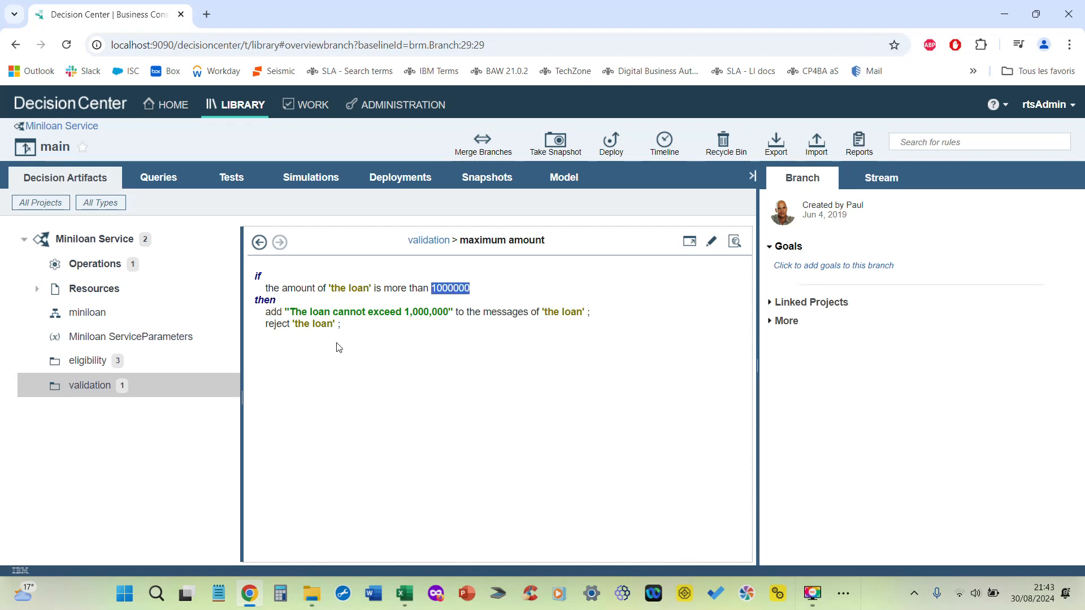
pyautogui.moveTo(343, 330); pyautogui.dragTo(269, 339)
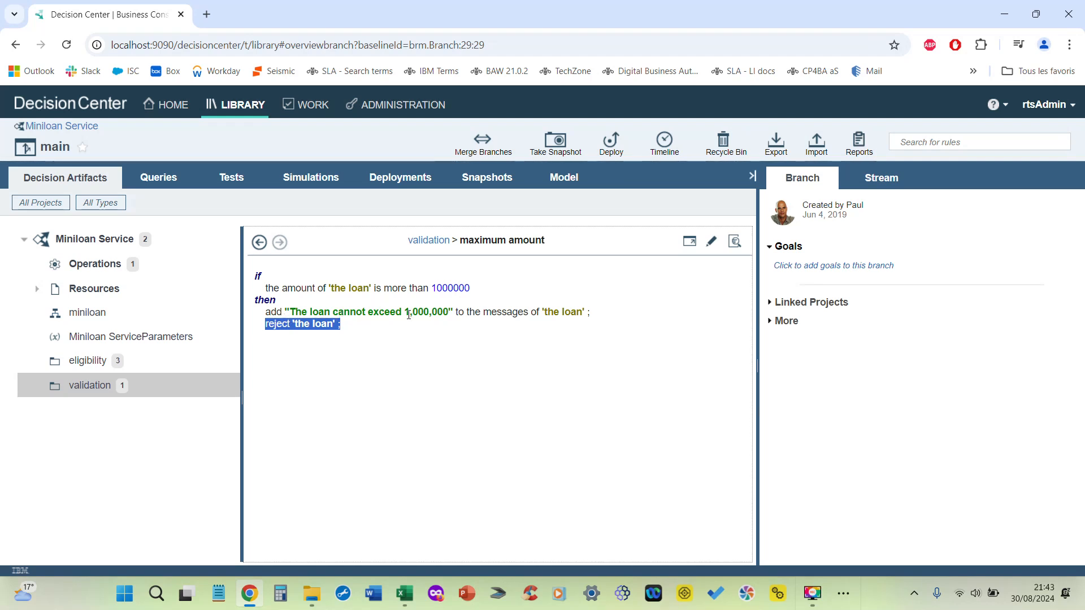
# Step: Edit the maximum amount rule, insert an empty if <condition> block above the existing rule, and browse the suggested condition phrases
pyautogui.click(714, 245)
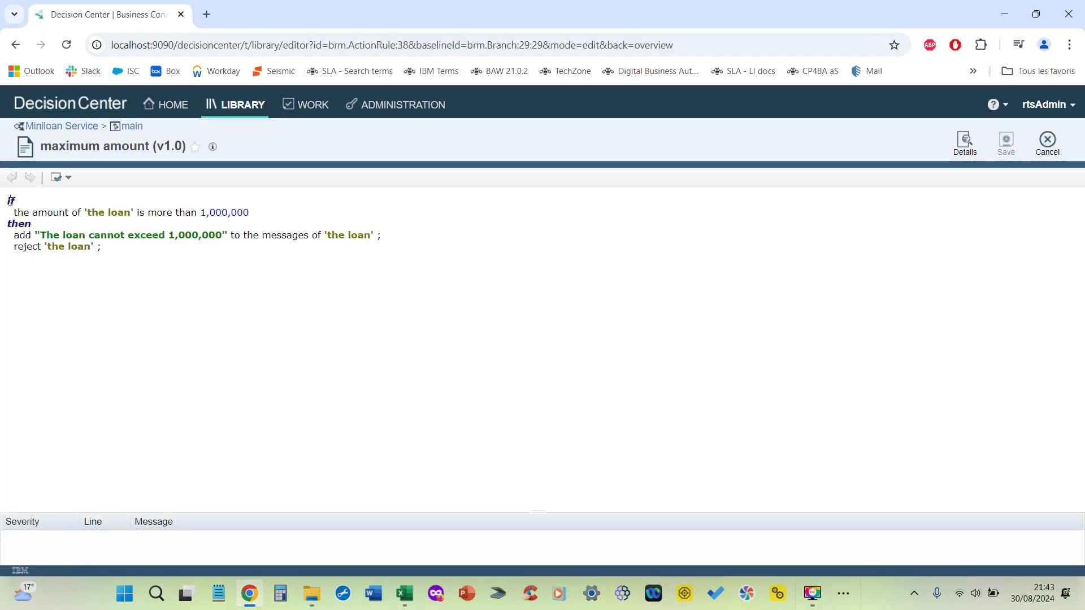
pyautogui.press('Return')
pyautogui.press('Return')
pyautogui.press('Up')
pyautogui.press('Up')
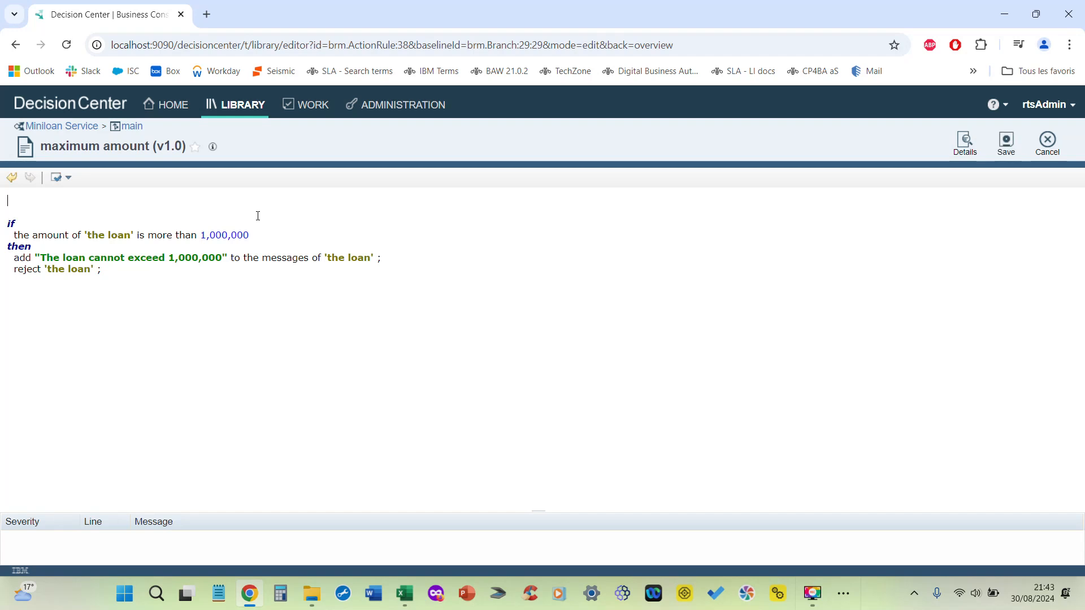
pyautogui.hotkey('ctrl', 'space')
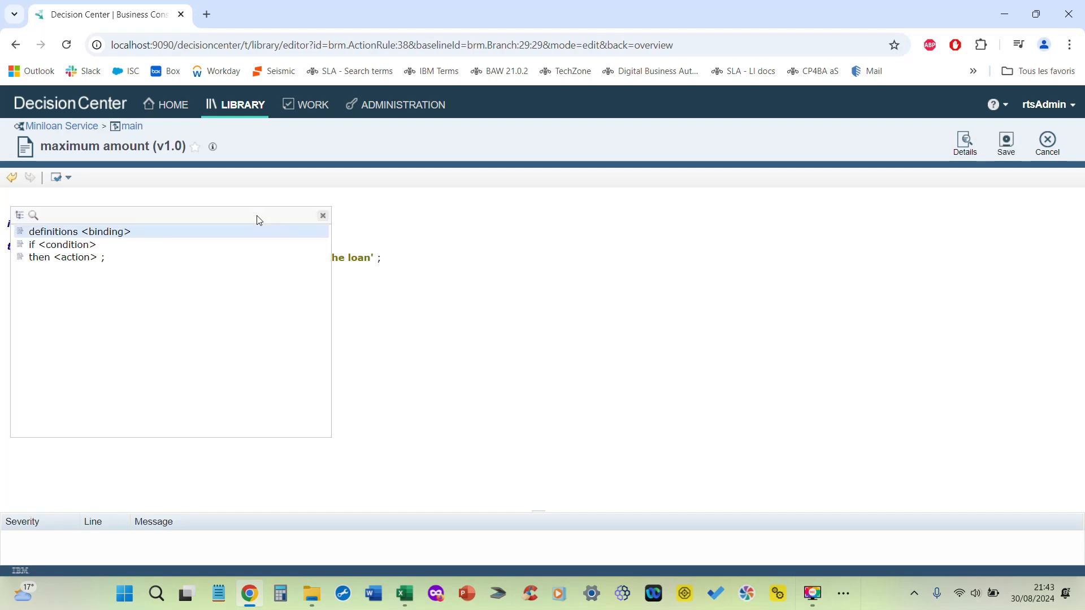
pyautogui.click(53, 244)
pyautogui.press('Down')
pyautogui.press('Down')
pyautogui.press('Down')
pyautogui.press('Down')
pyautogui.moveTo(339, 264); pyautogui.dragTo(362, 241)
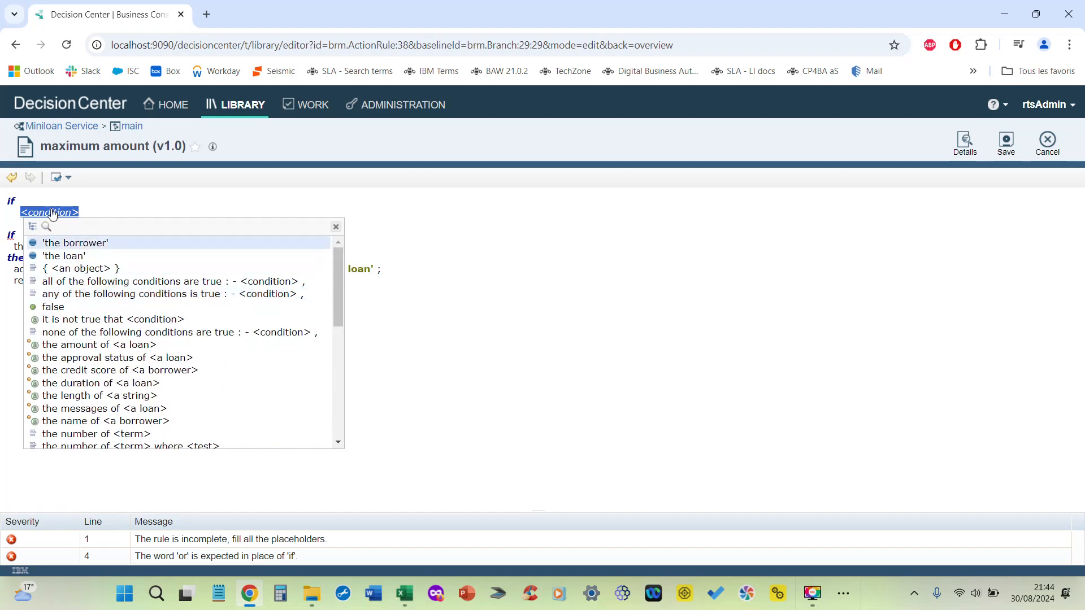
pyautogui.moveTo(337, 257); pyautogui.dragTo(315, 412)
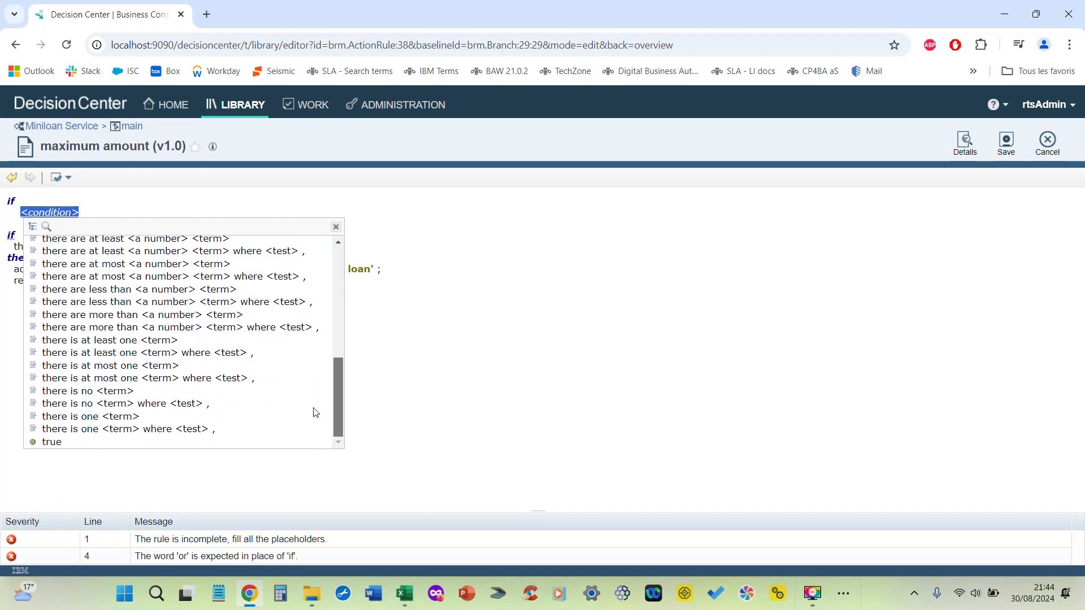
# Step: Delete the inserted if <condition> block and cancel editing of the maximum amount rule without saving
pyautogui.click(434, 345)
pyautogui.moveTo(82, 213); pyautogui.dragTo(14, 206)
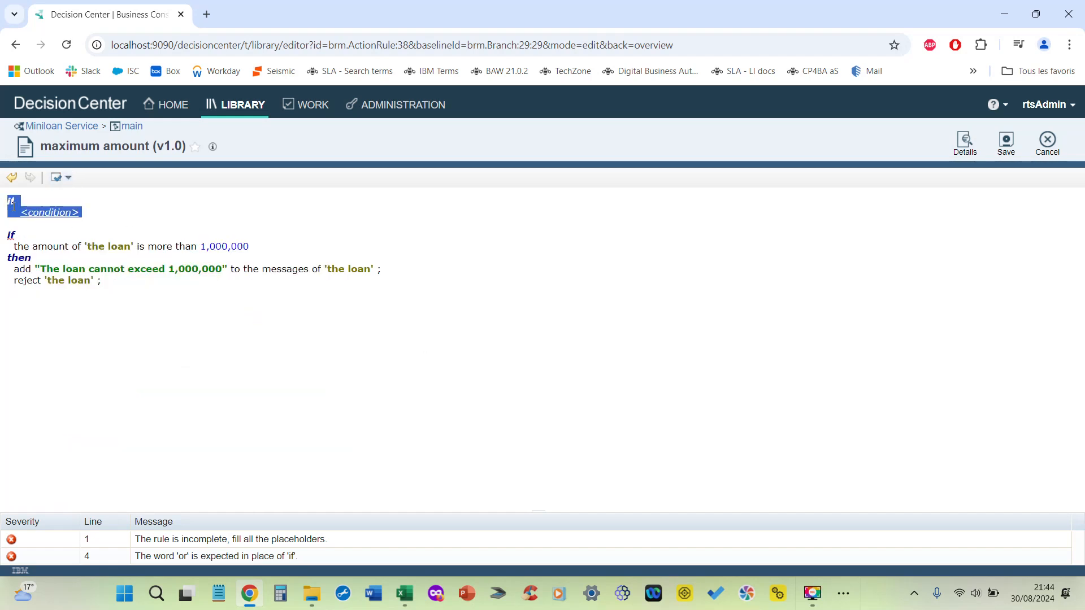
pyautogui.press('Delete')
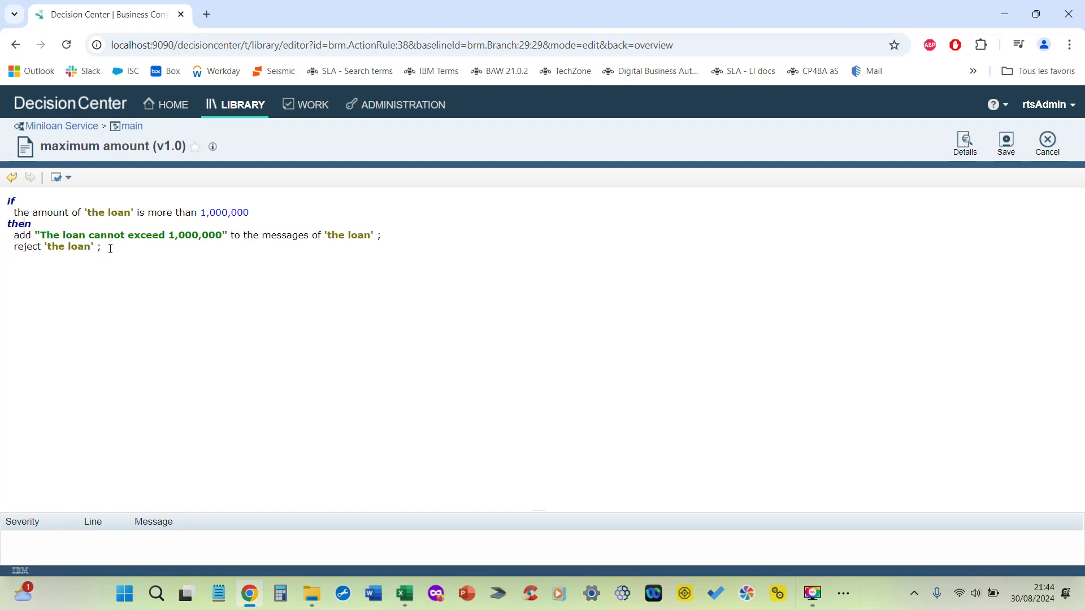
pyautogui.moveTo(110, 250); pyautogui.dragTo(12, 233)
pyautogui.click(681, 235)
pyautogui.click(1047, 153)
pyautogui.click(661, 360)
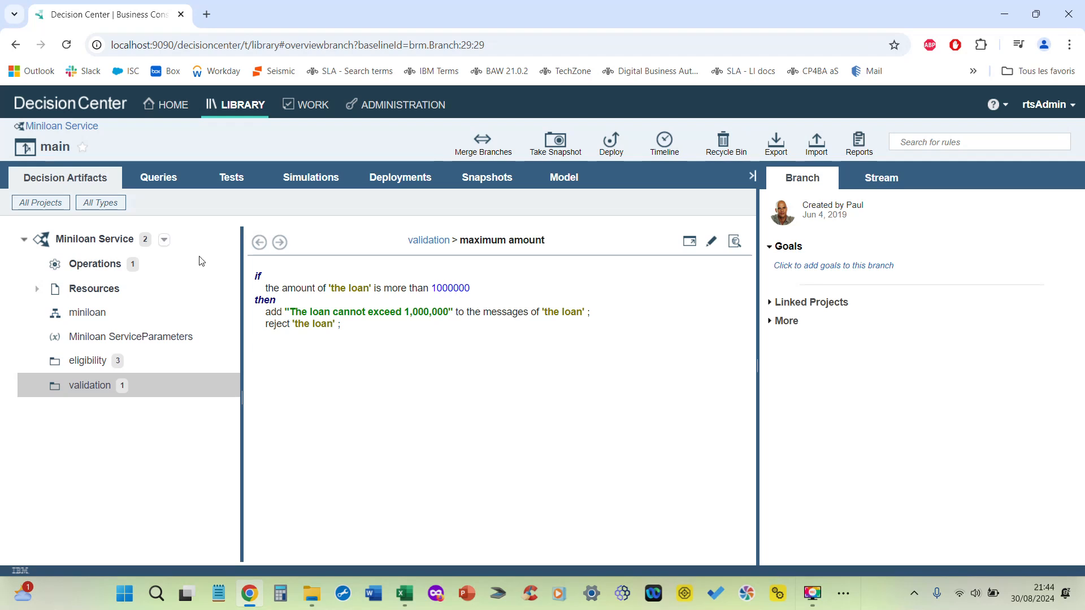
# Step: Follow the miniloan ruleflow's eligibility task to its folder and read the minimum credit score rule's reject action and message
pyautogui.click(90, 313)
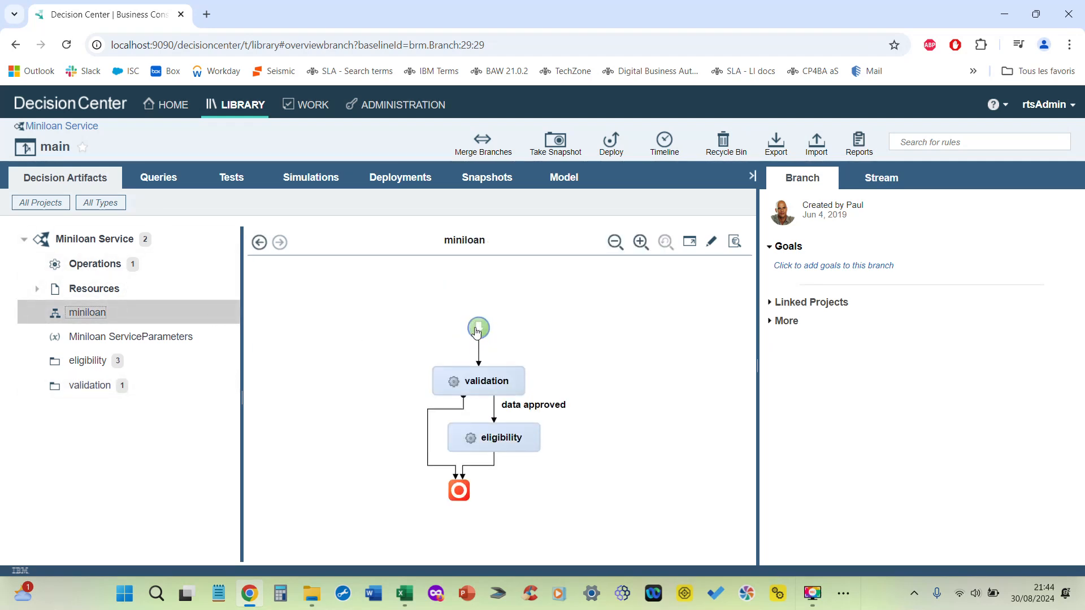
pyautogui.click(499, 446)
pyautogui.click(582, 446)
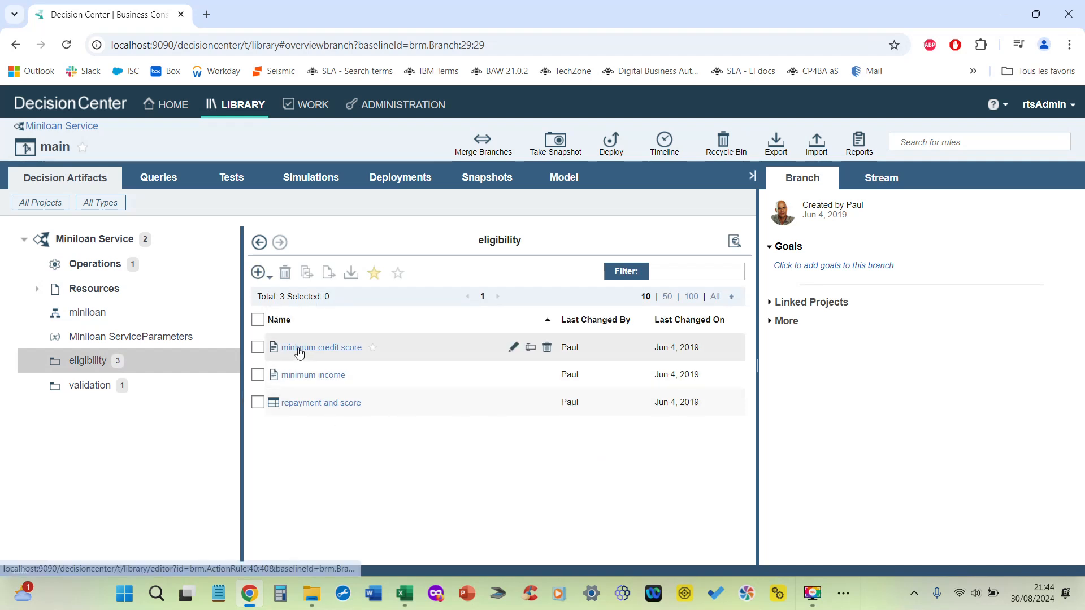
pyautogui.moveTo(300, 353)
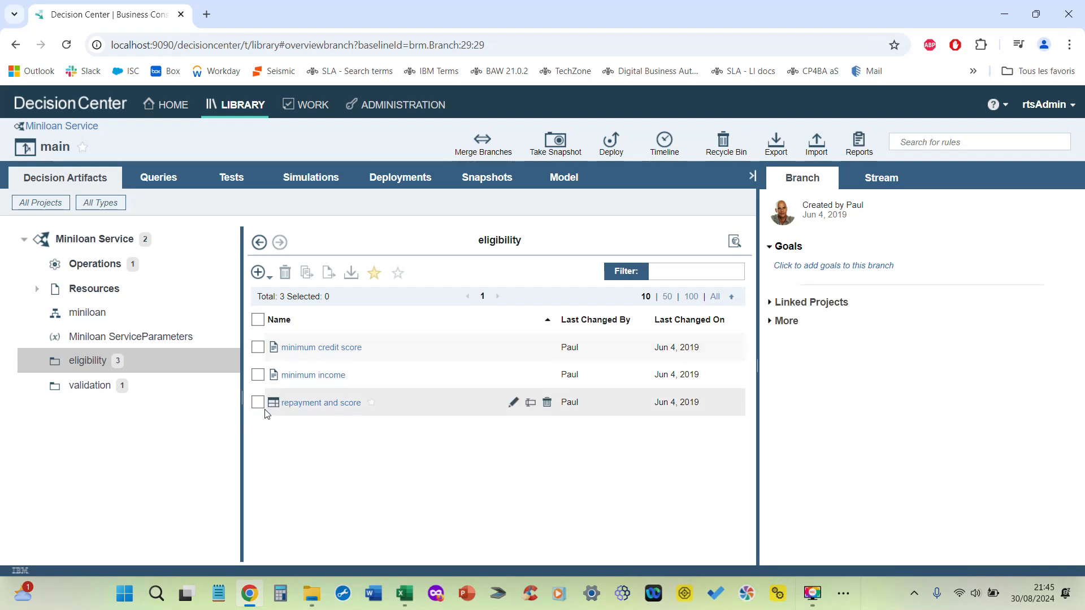
pyautogui.click(299, 349)
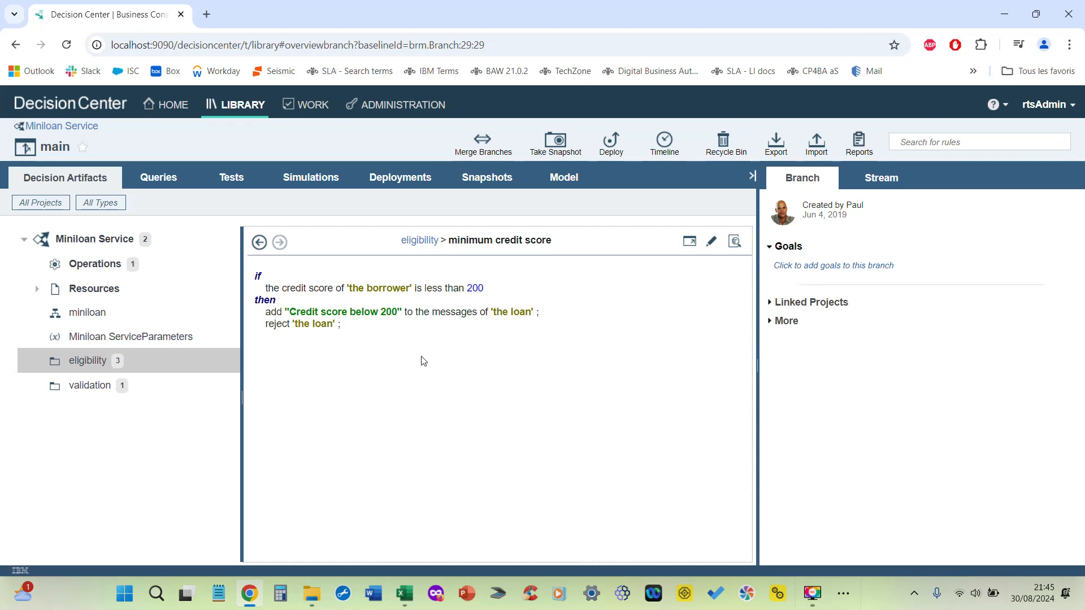
pyautogui.moveTo(269, 328); pyautogui.dragTo(362, 337)
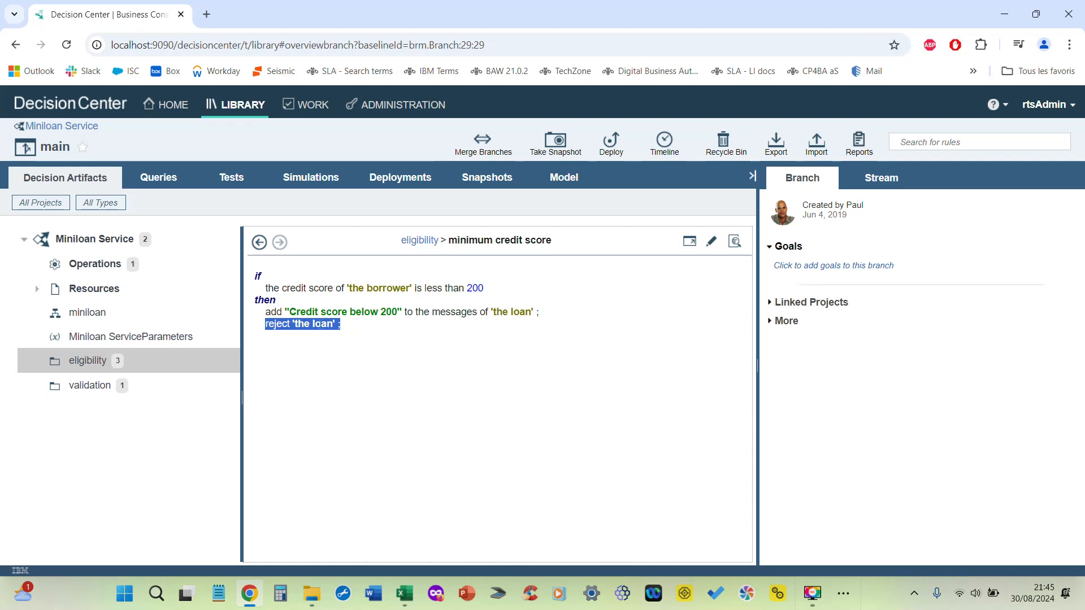
pyautogui.moveTo(290, 312); pyautogui.dragTo(394, 316)
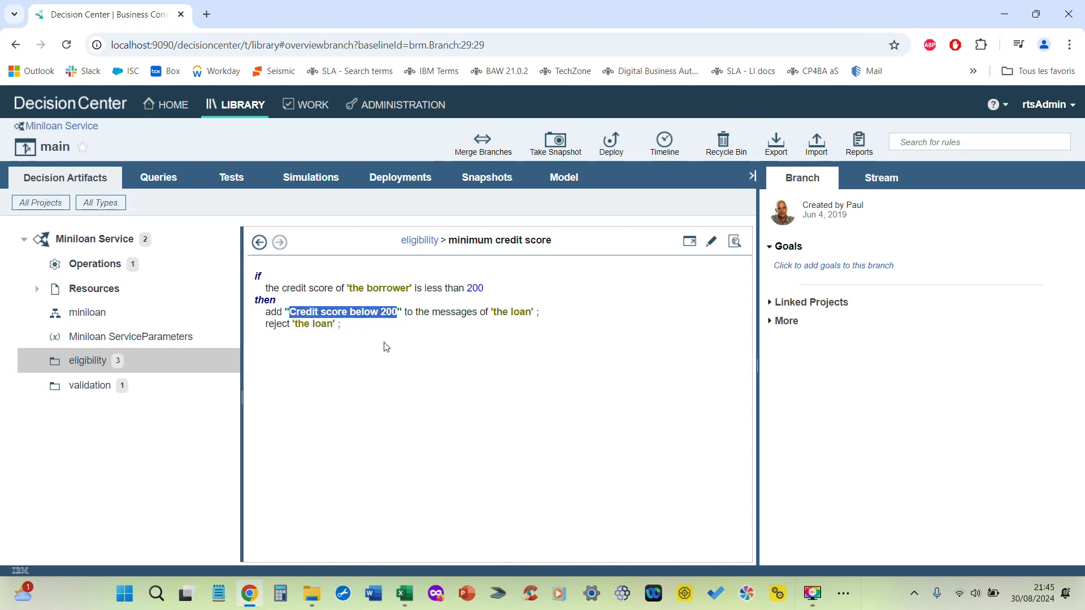
# Step: Return to the eligibility folder and read the minimum income rule's condition, reject action and message
pyautogui.click(258, 245)
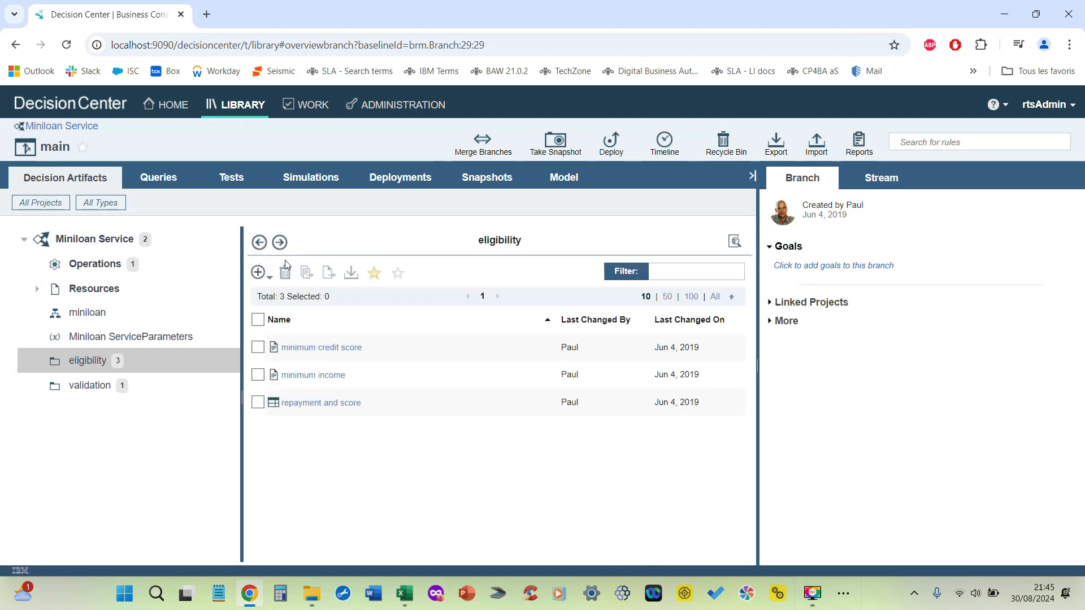
pyautogui.click(303, 375)
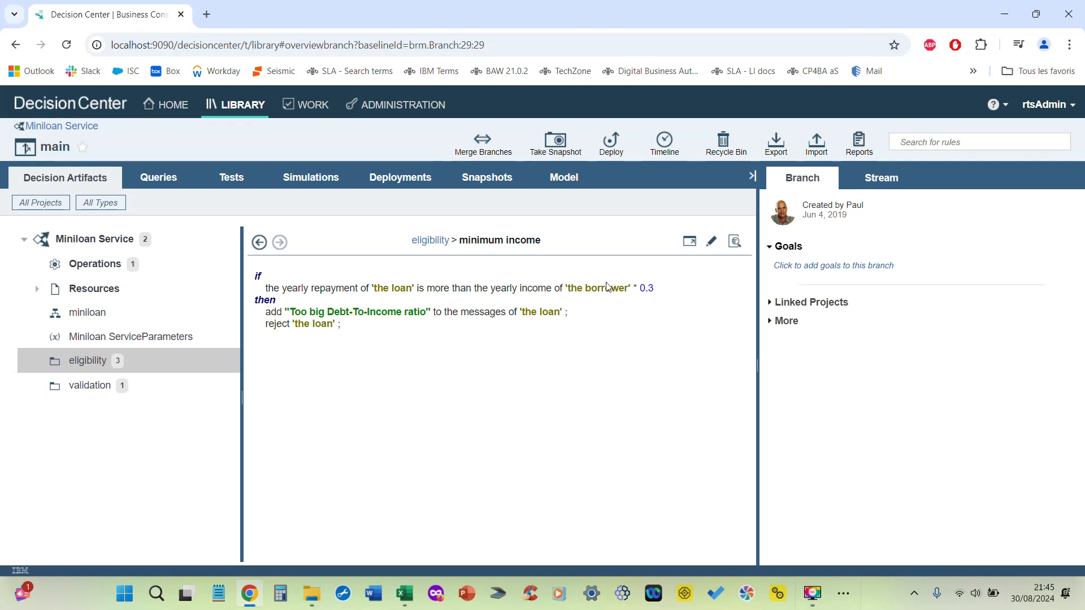
pyautogui.moveTo(347, 333); pyautogui.dragTo(431, 315)
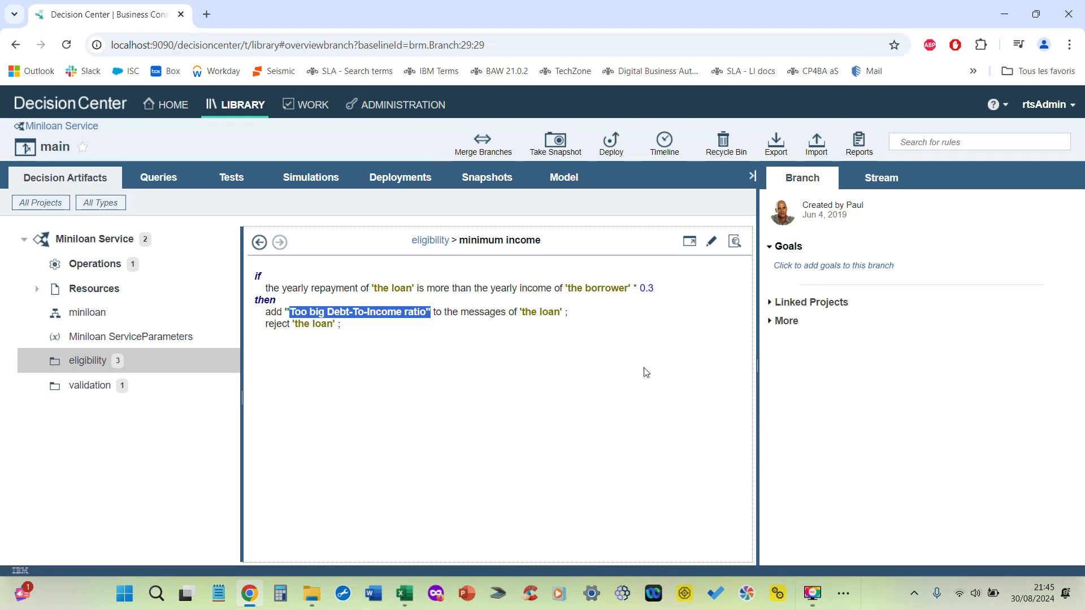
# Step: Return to the eligibility folder and read the rows of the repayment and score decision table
pyautogui.click(260, 243)
pyautogui.click(305, 403)
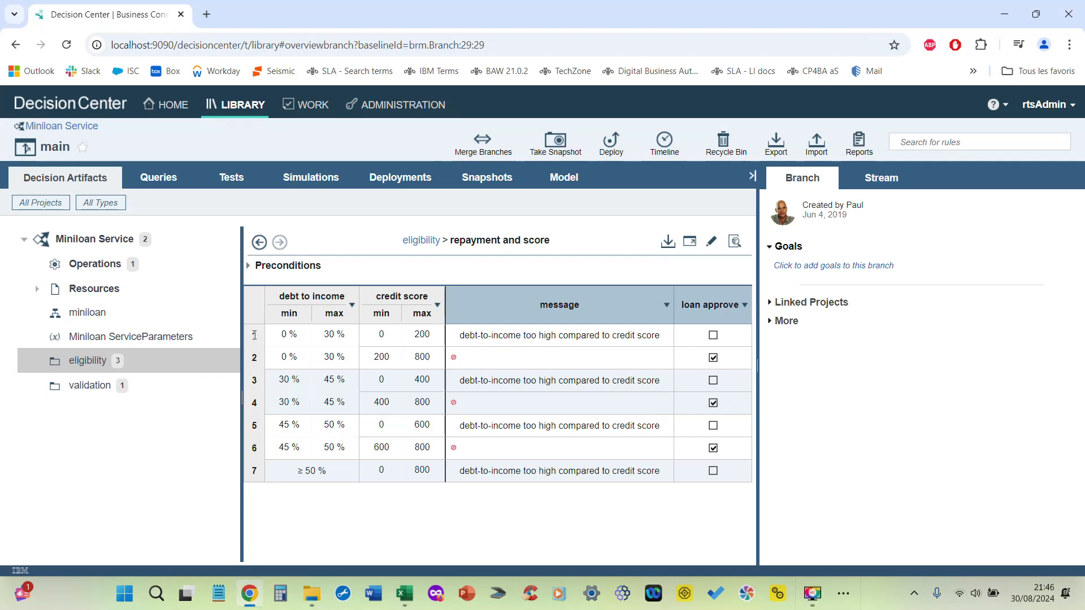
pyautogui.moveTo(253, 336)
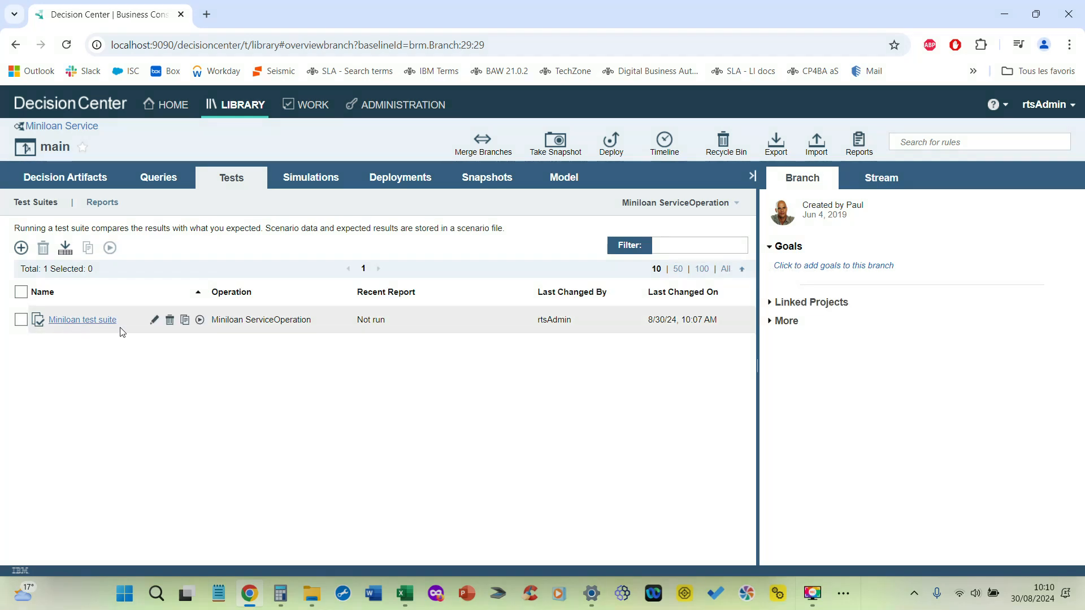
# Step: Open the Miniloan test suite for editing and review its server, scenario file and report detail options
pyautogui.click(154, 320)
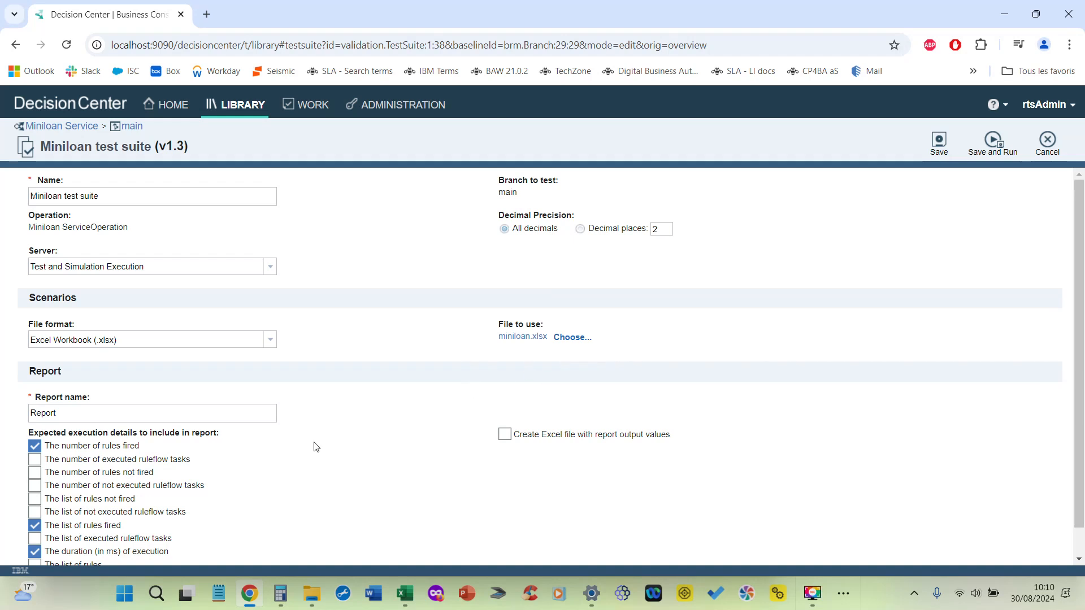
pyautogui.scroll(-1, 316, 447)
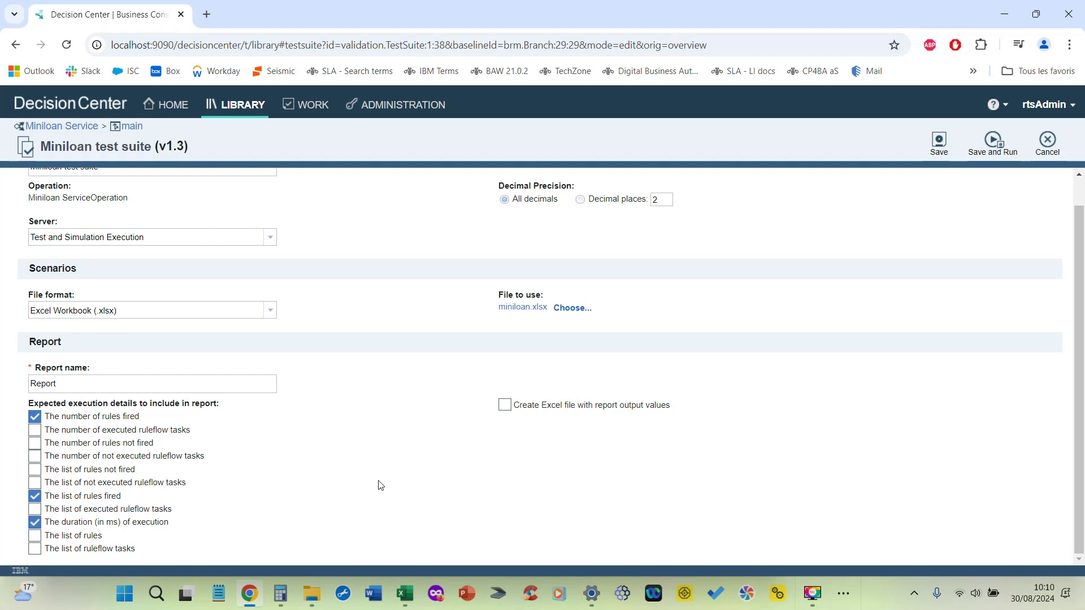
# Step: Switch to the miniloan workbook in Excel and examine the Rejected loan and Approved loan scenarios, including the approved loan's amount, duration and yearly interest rate
pyautogui.hotkey('alt', 'Tab')
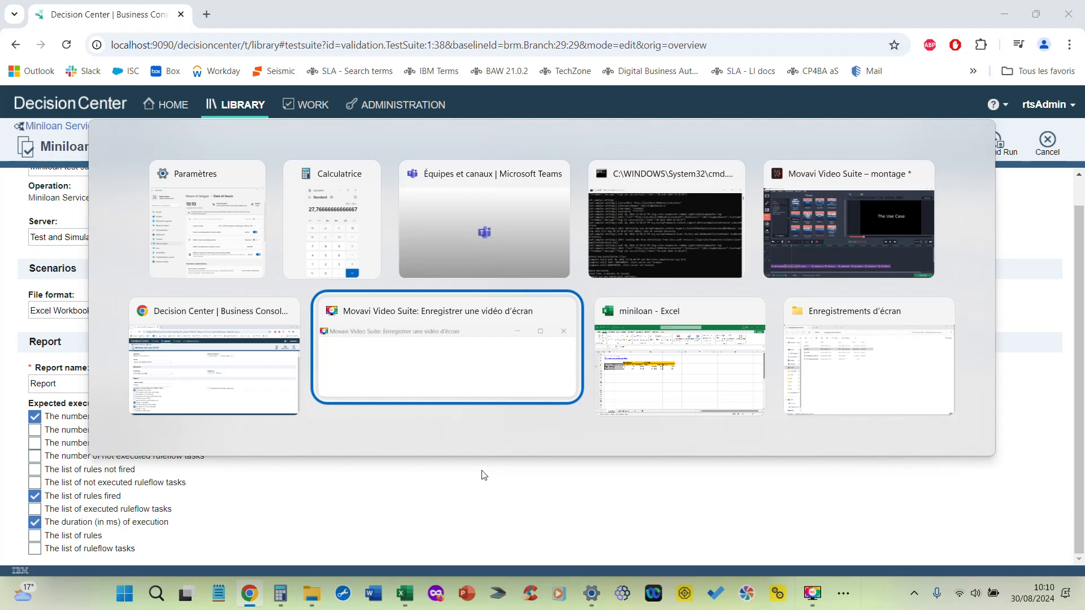
pyautogui.hotkey('alt', 'Tab')
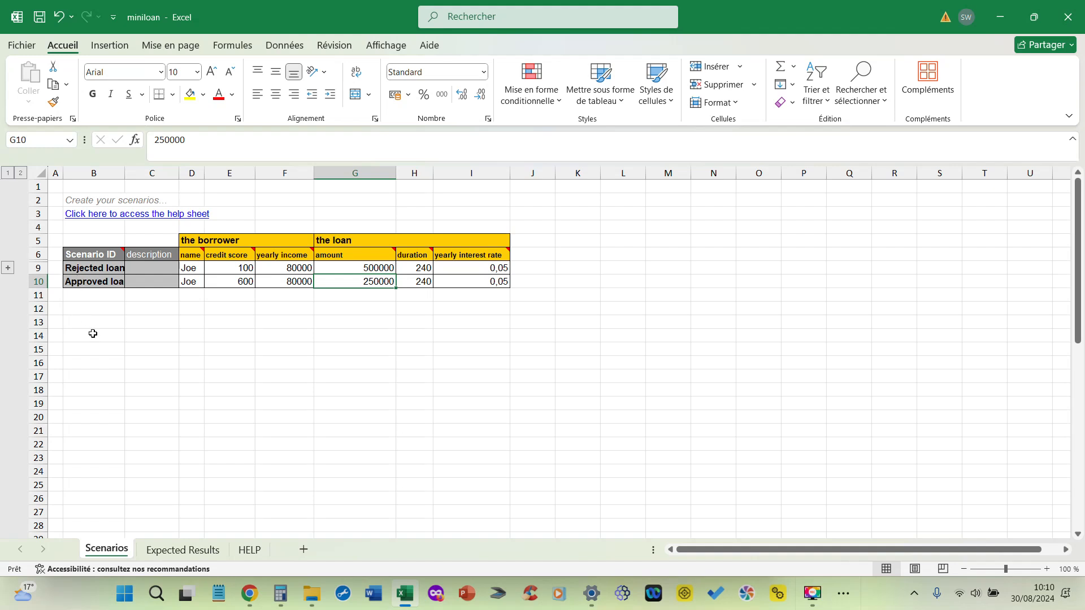
pyautogui.click(91, 268)
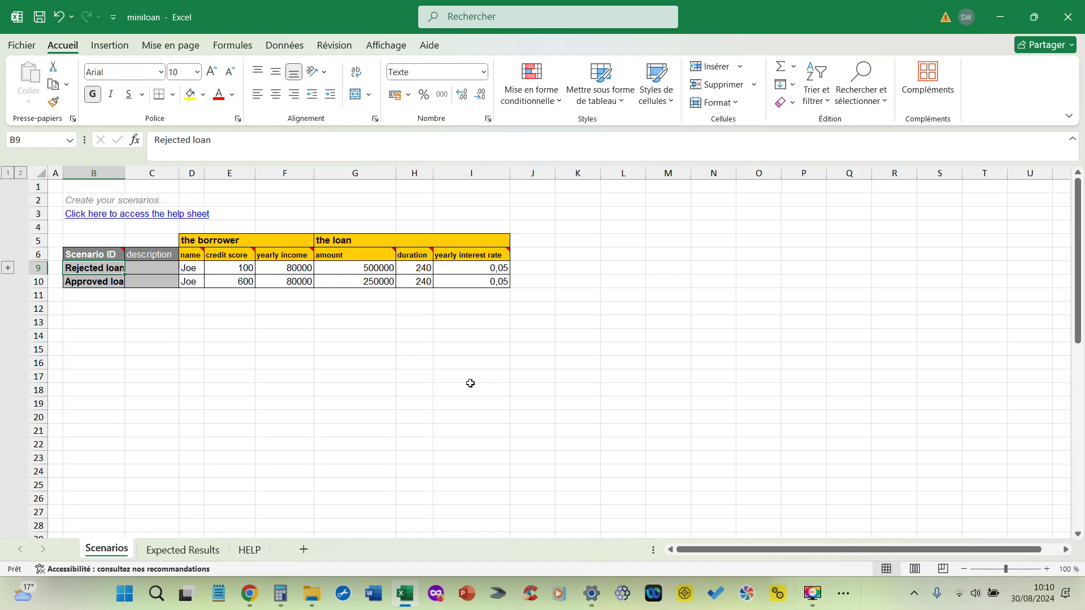
pyautogui.click(97, 283)
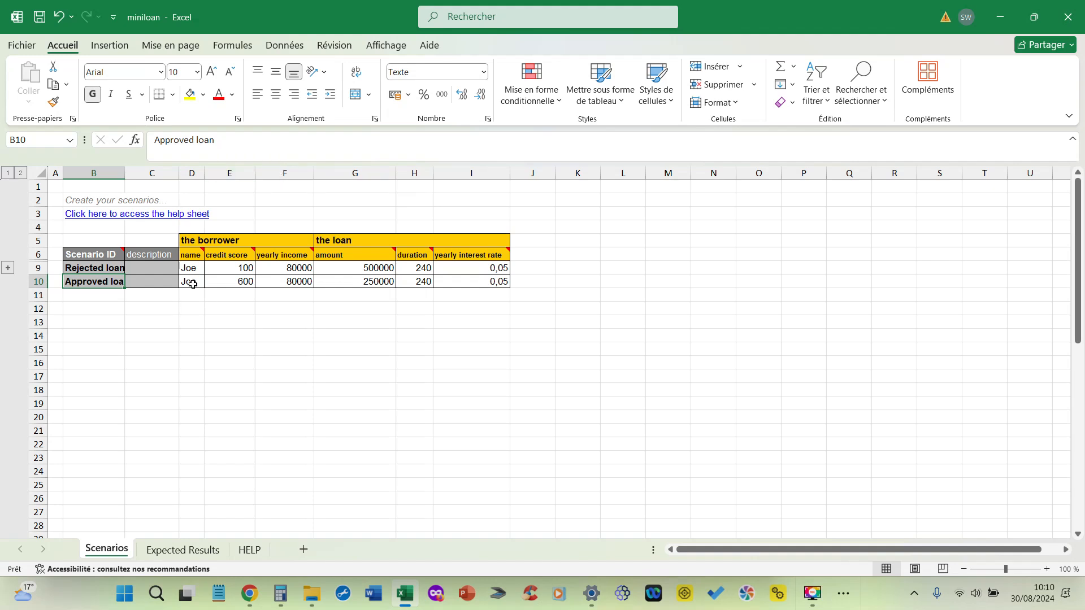
pyautogui.click(463, 405)
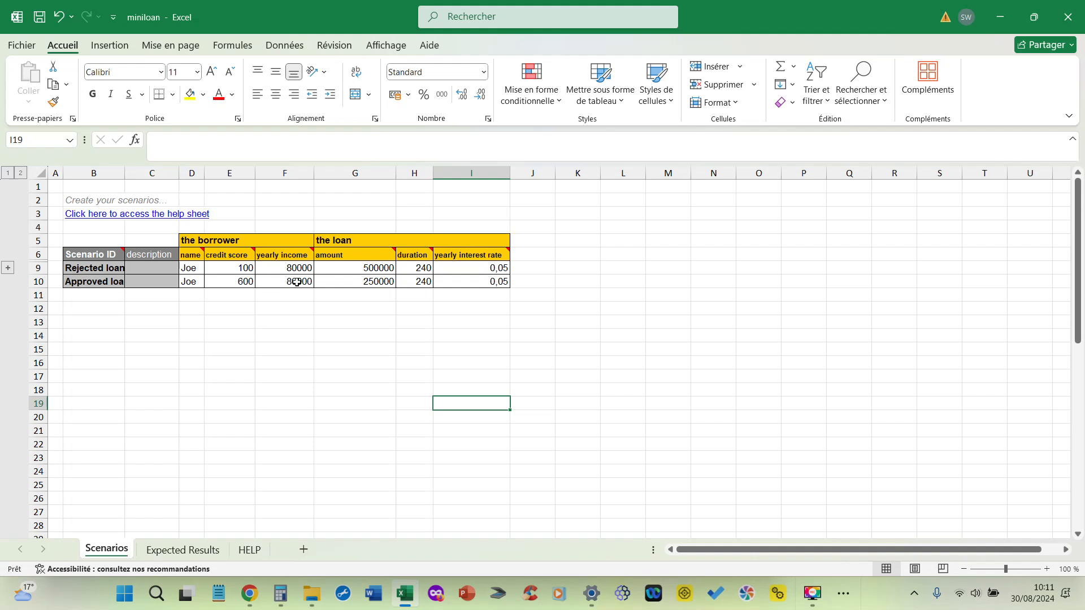
pyautogui.click(375, 285)
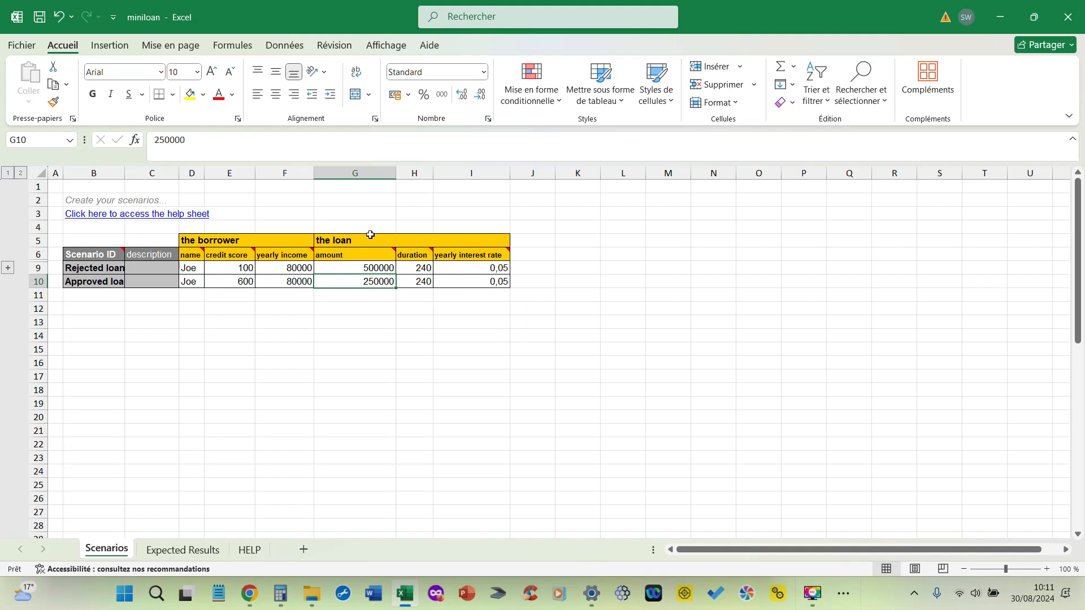
pyautogui.click(417, 282)
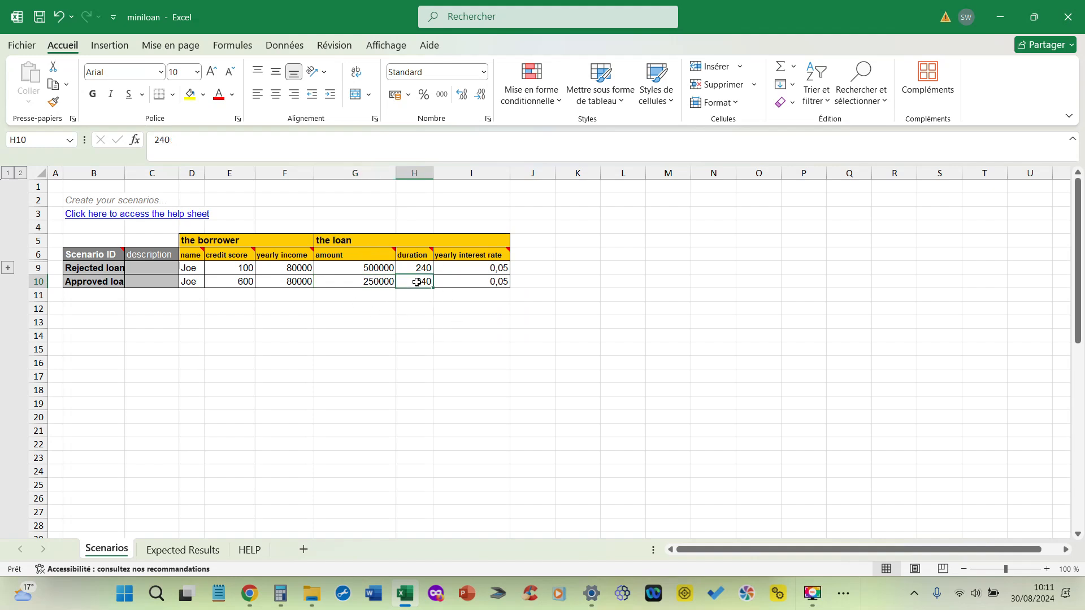
pyautogui.click(484, 283)
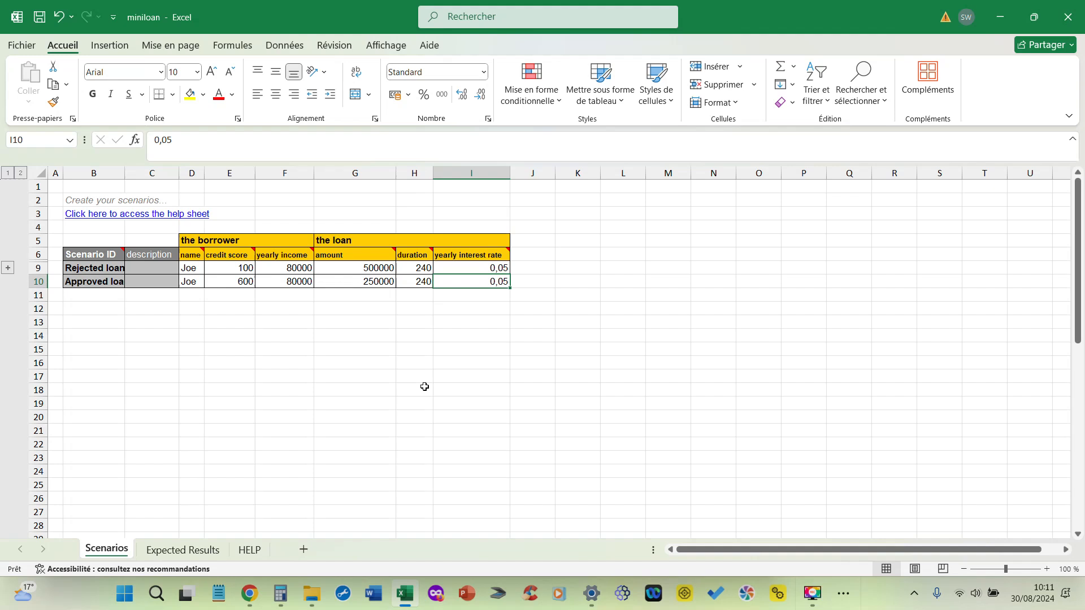
# Step: Switch back to Decision Center and cancel editing of the Miniloan test suite without saving
pyautogui.hotkey('alt', 'Tab')
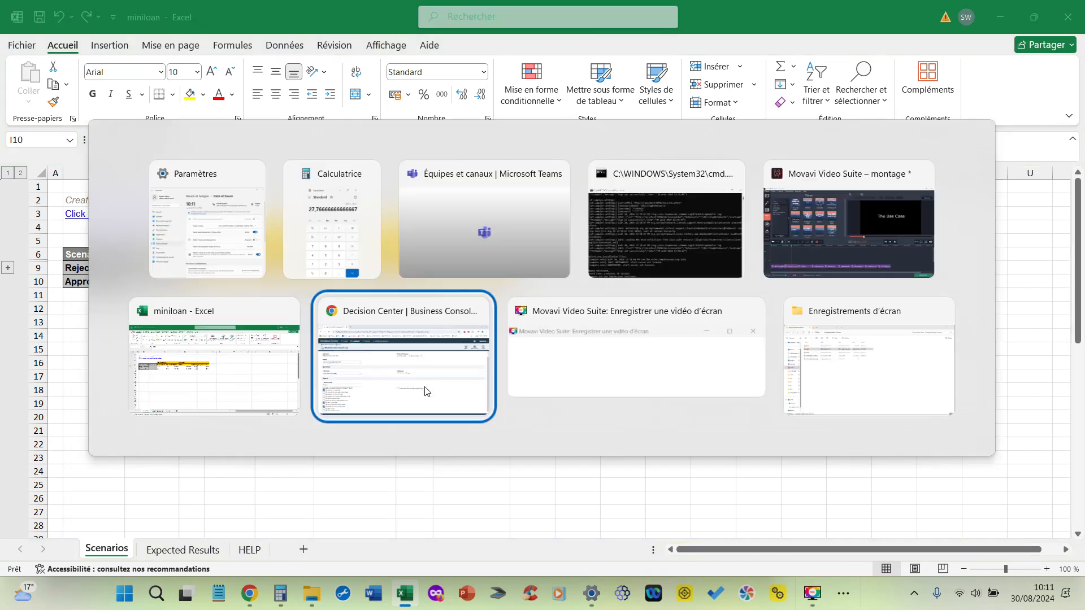
pyautogui.click(425, 391)
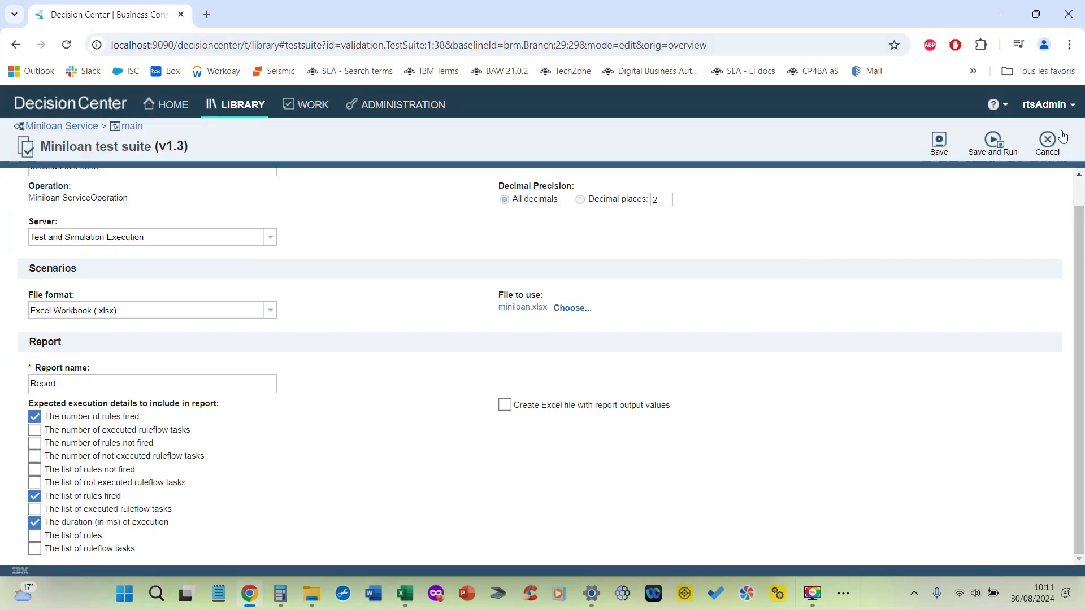
pyautogui.click(1049, 144)
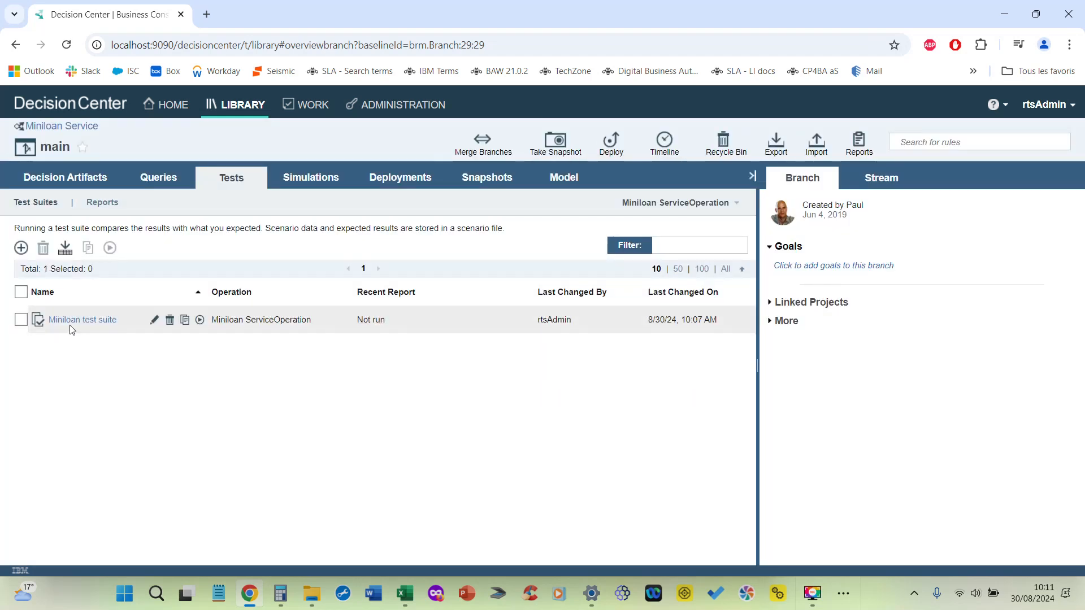
# Step: Run the Miniloan test suite and open the report created by the run
pyautogui.click(200, 320)
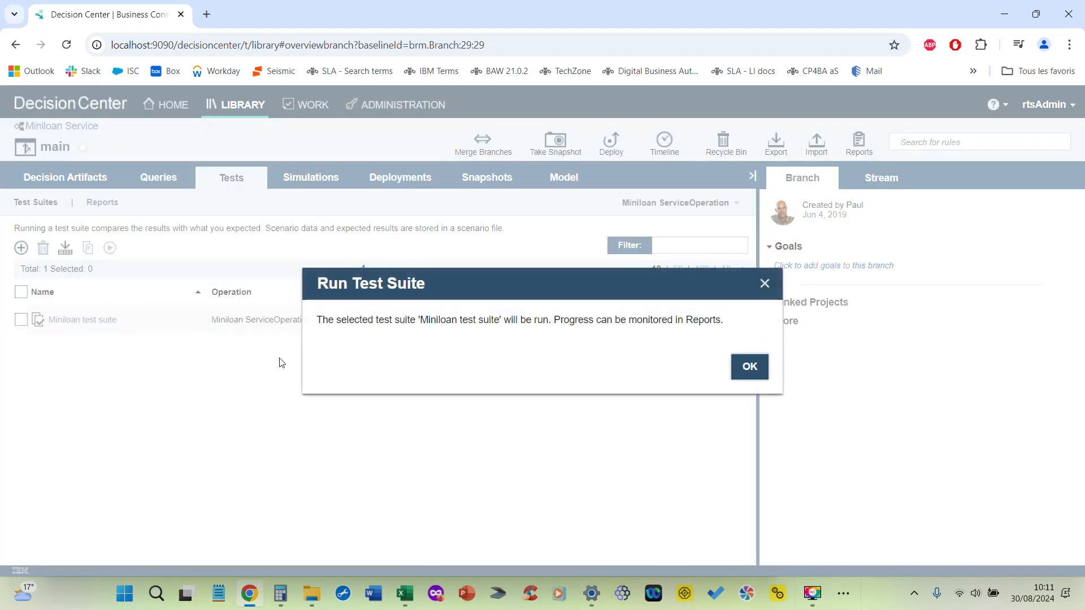
pyautogui.click(752, 368)
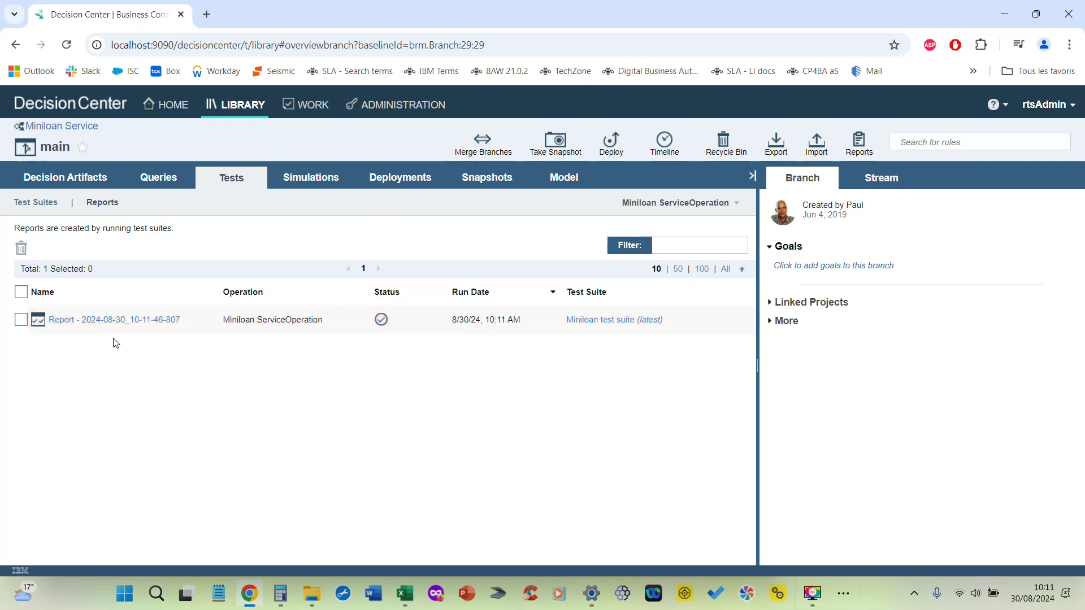
pyautogui.click(109, 321)
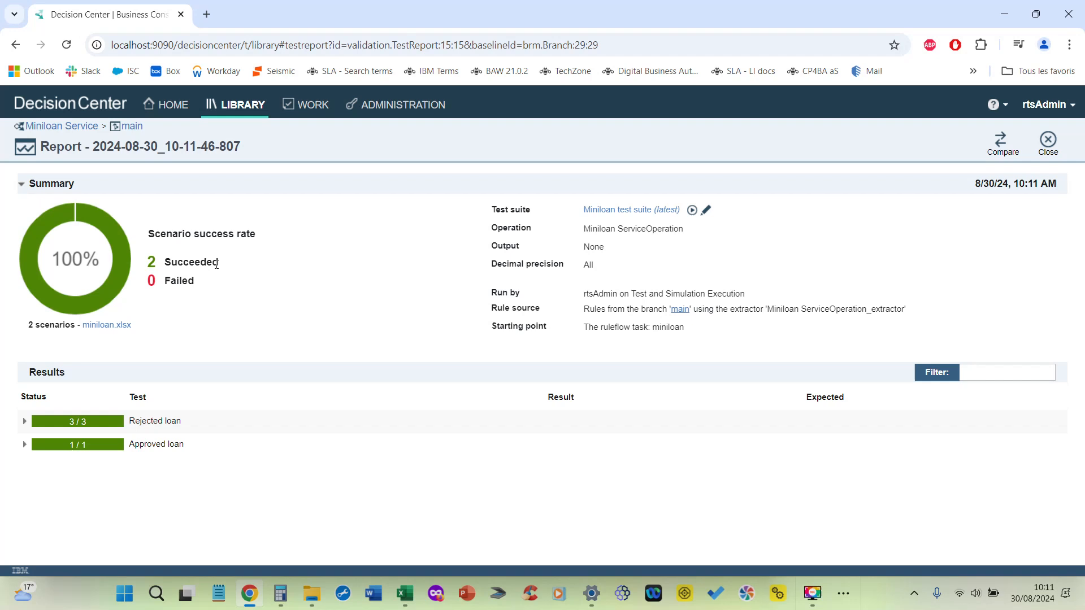
# Step: Expand the Approved loan and Rejected loan results and read the rejected loan's execution duration and number of rules fired
pyautogui.click(24, 444)
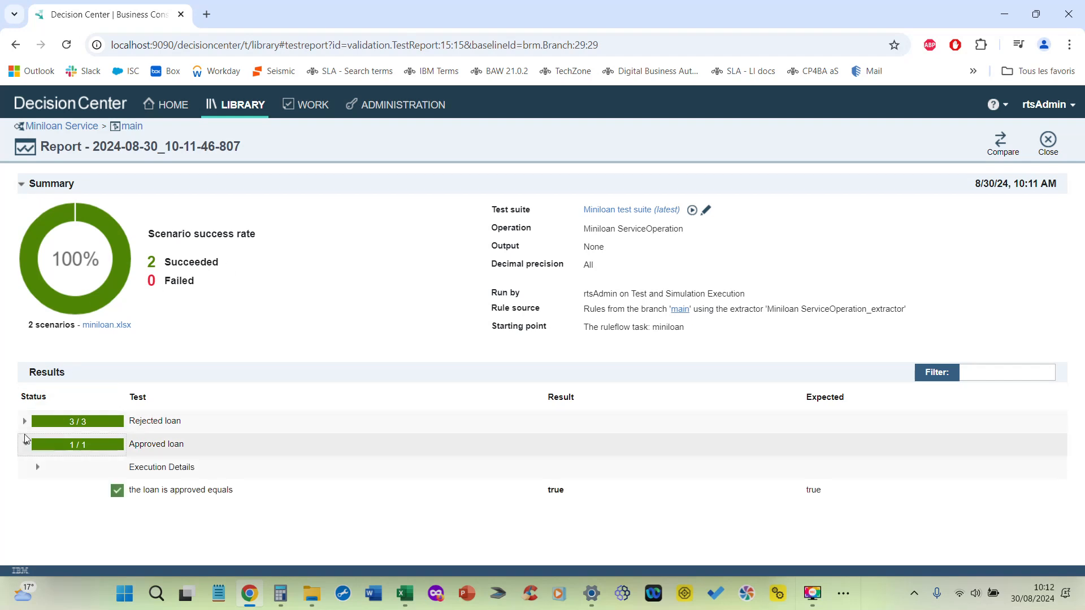
pyautogui.click(24, 421)
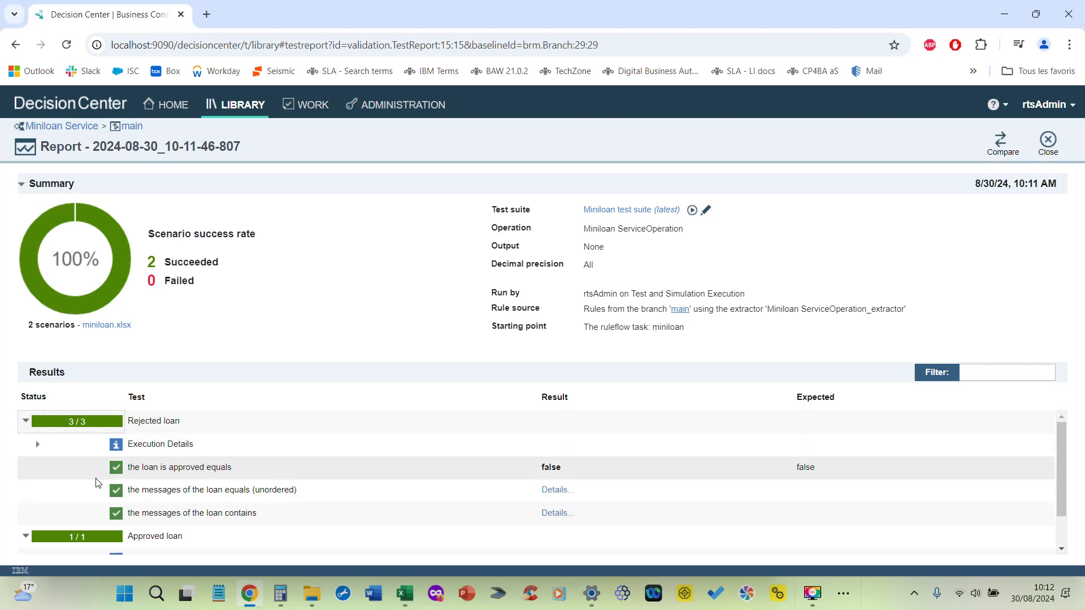
pyautogui.click(37, 445)
pyautogui.scroll(-2, 188, 461)
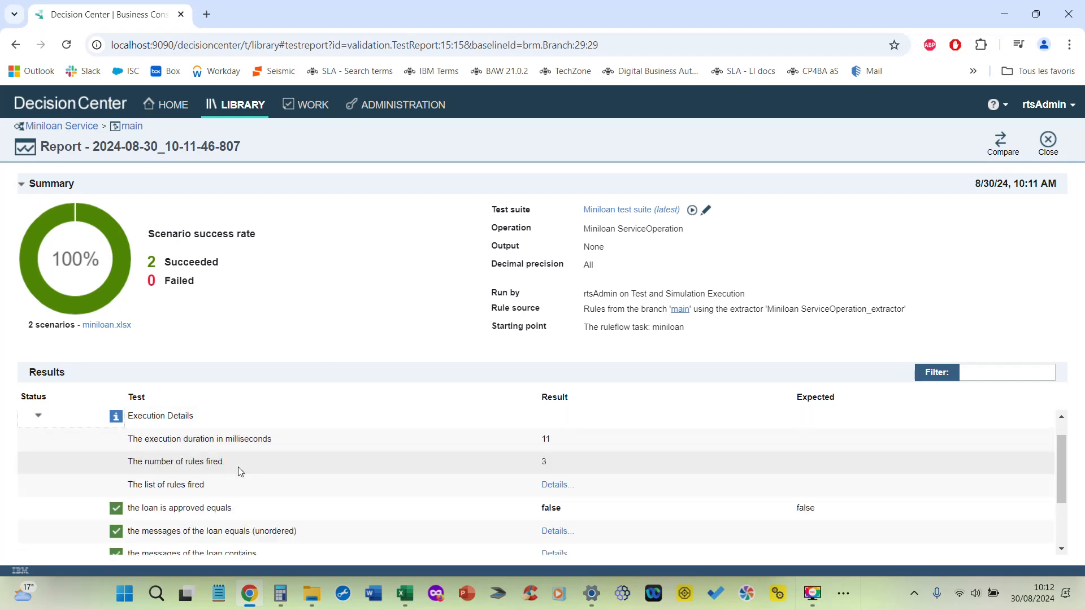
pyautogui.scroll(1, 189, 462)
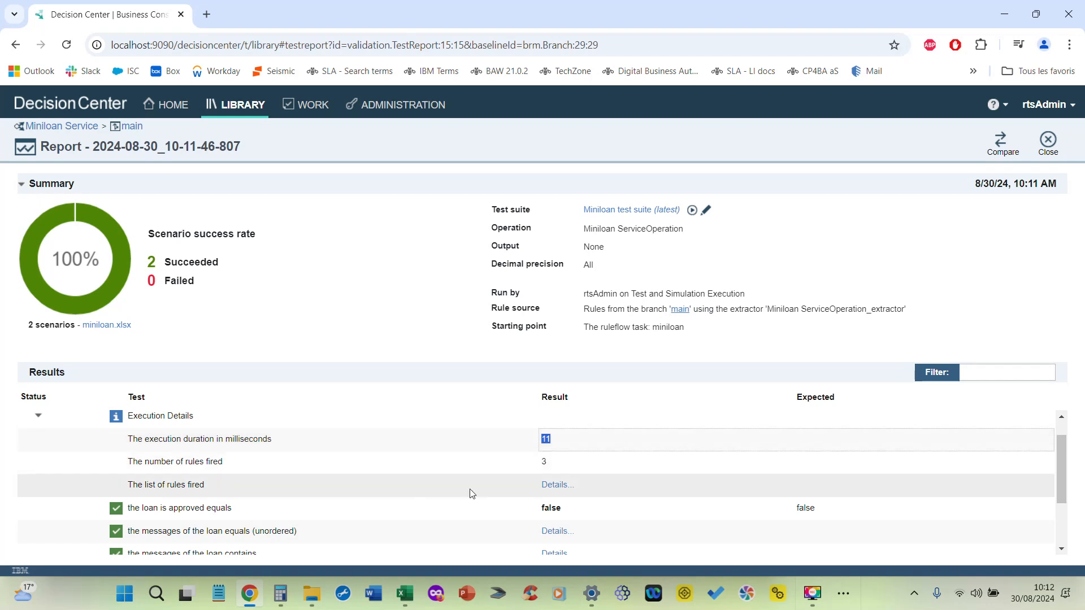
pyautogui.moveTo(539, 465); pyautogui.dragTo(548, 467)
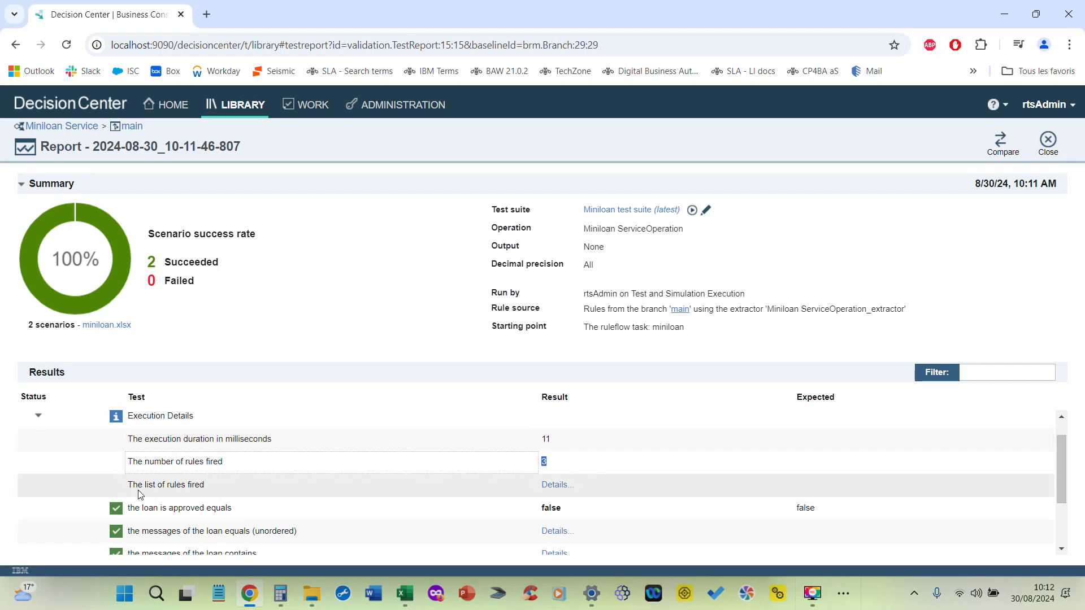
# Step: Open the rejected loan's list of rules fired, preview each rule executed in the eligibility task, and close the list
pyautogui.click(554, 485)
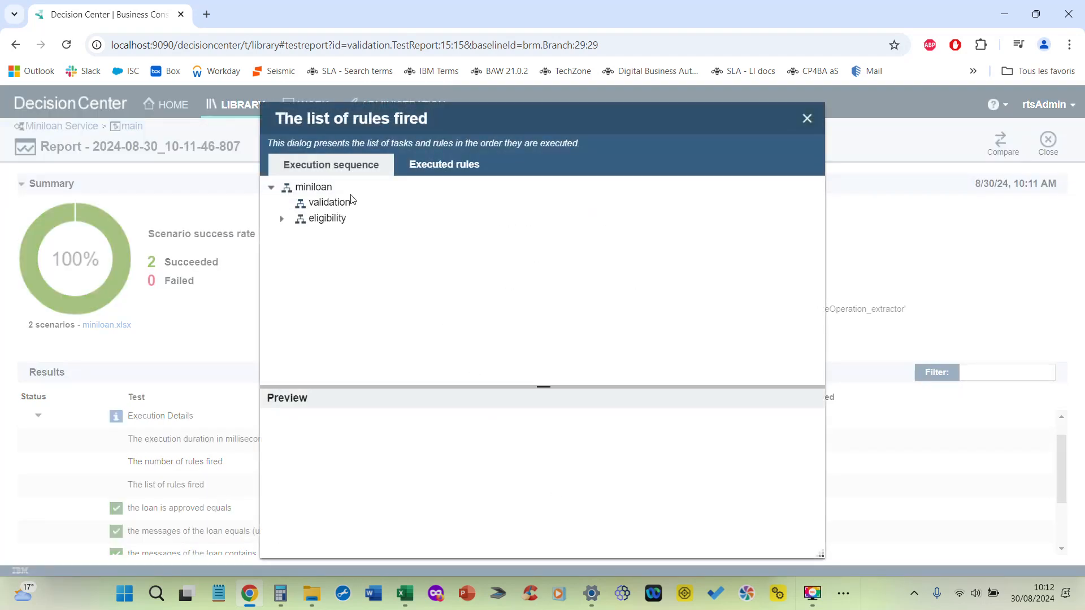
pyautogui.click(282, 220)
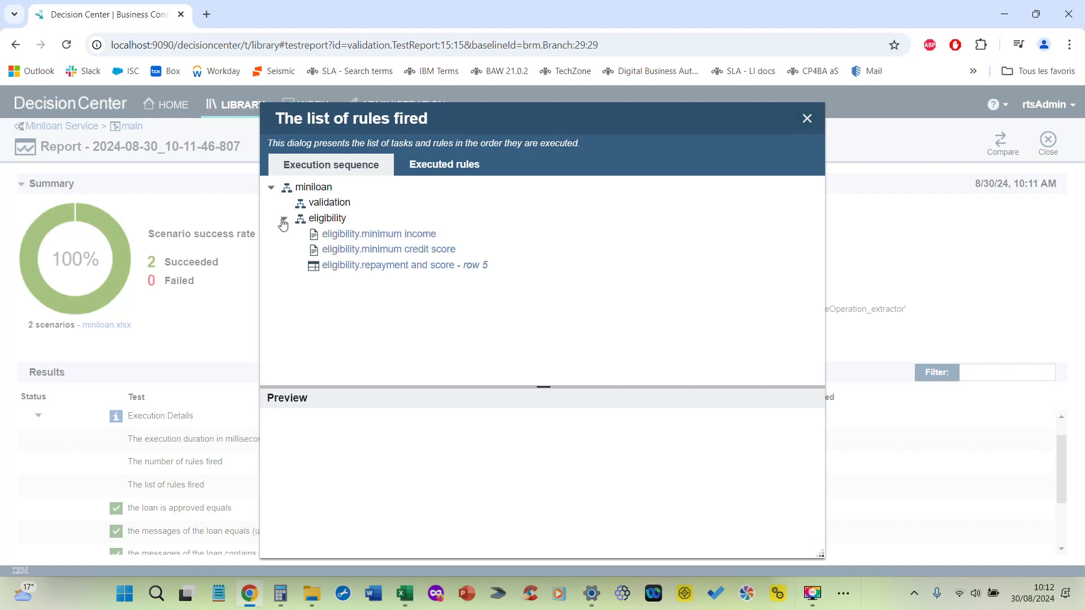
pyautogui.click(381, 237)
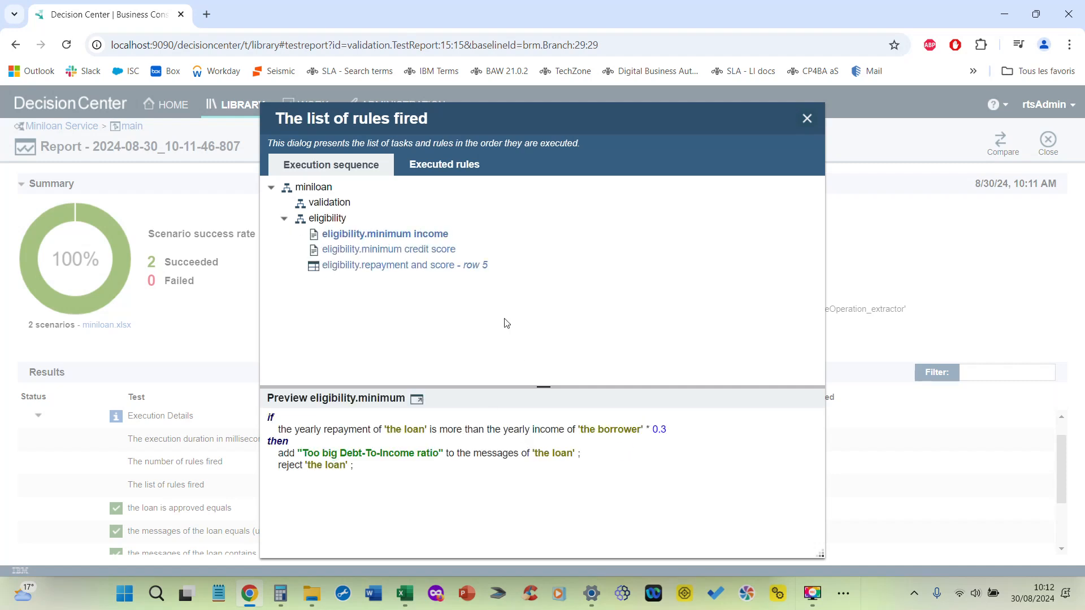
pyautogui.click(372, 250)
pyautogui.click(374, 269)
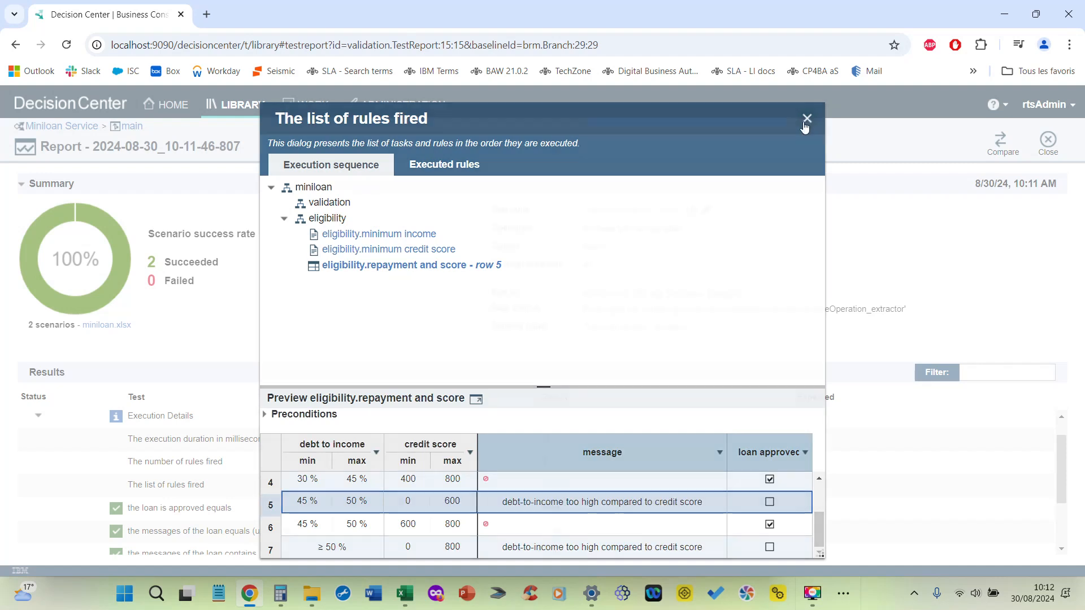
pyautogui.click(808, 119)
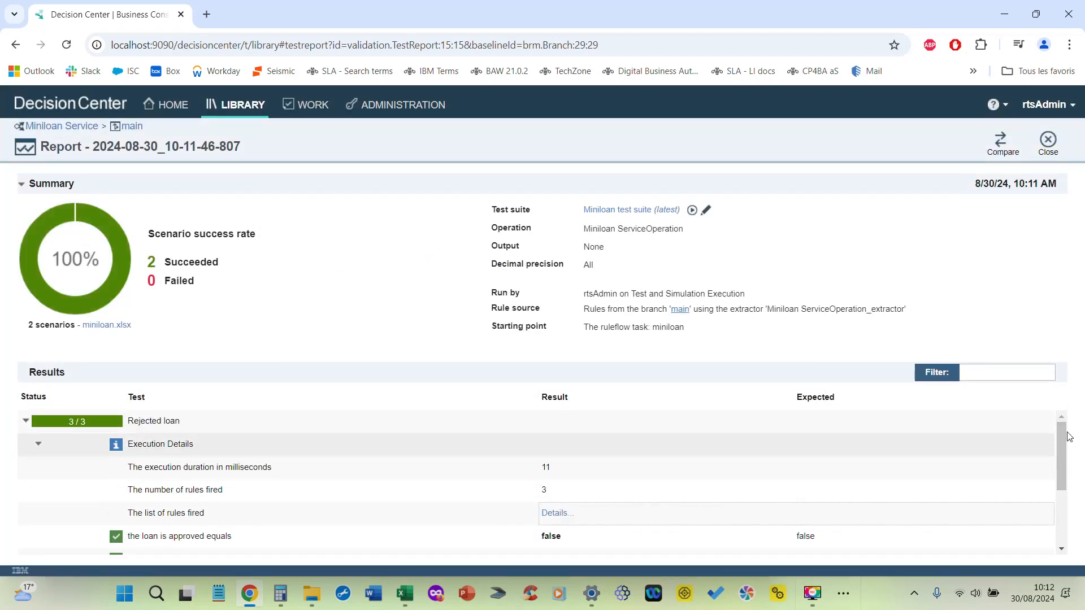
# Step: Review the rejected loan's test results, then switch to the Excel workbook and check both scenarios' expected approval values on the Expected Results sheet
pyautogui.moveTo(1062, 447); pyautogui.dragTo(1070, 491)
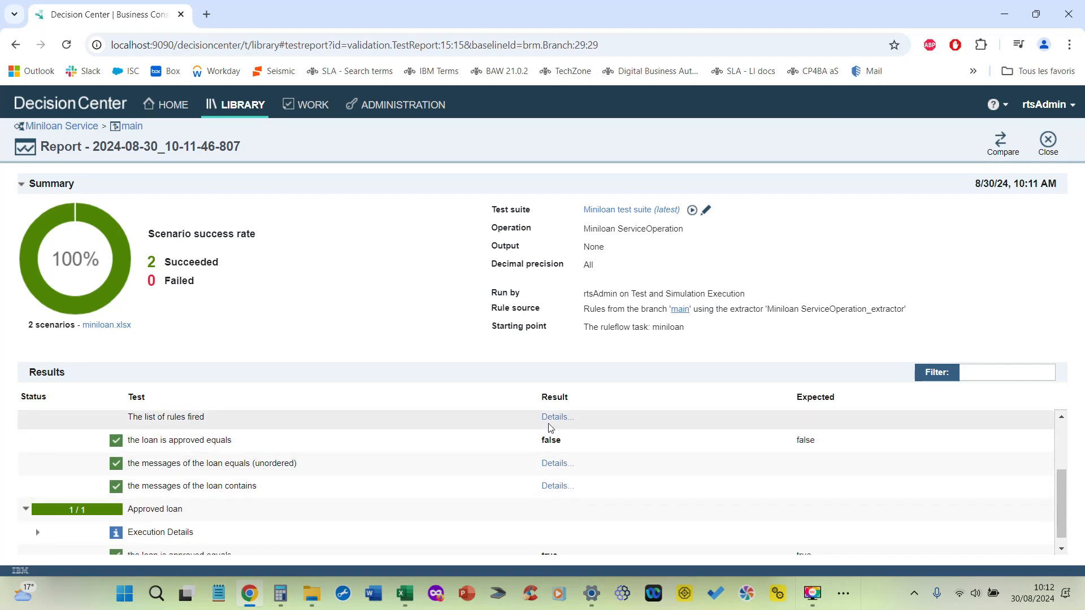
pyautogui.hotkey('alt', 'Tab')
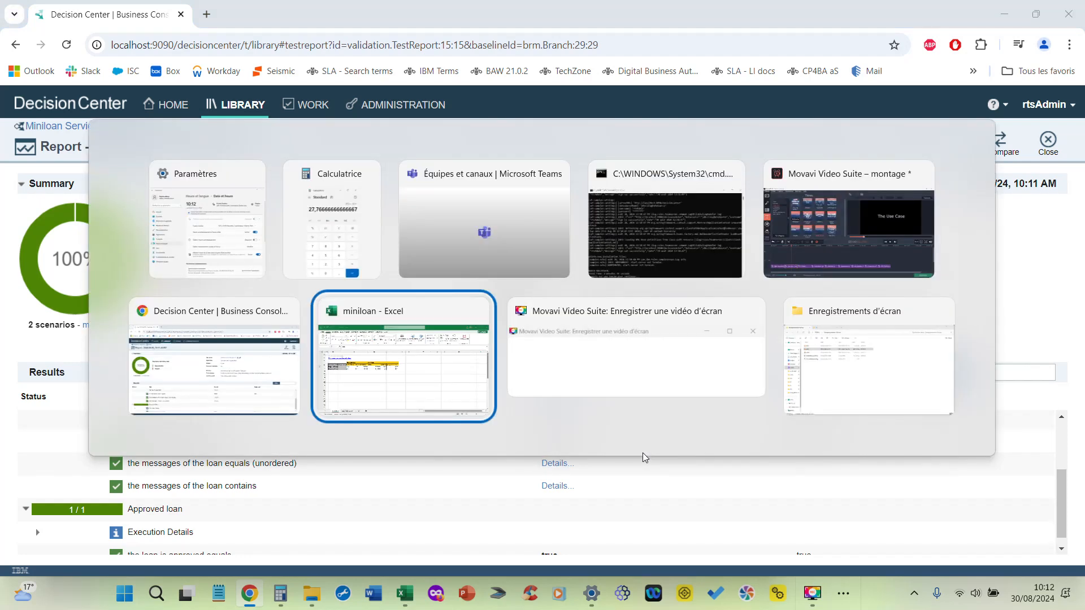
pyautogui.click(175, 549)
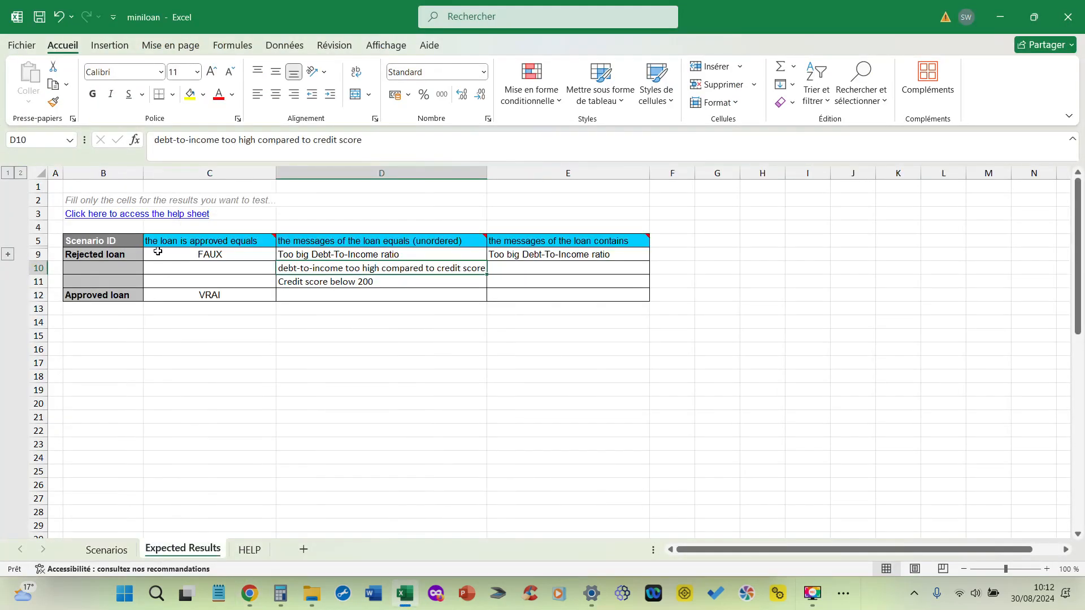
pyautogui.click(192, 259)
pyautogui.click(186, 295)
# Step: Switch back to the Decision Center report, check the rejected loan's approval result, and expand the approved loan's execution details
pyautogui.hotkey('alt', 'Tab')
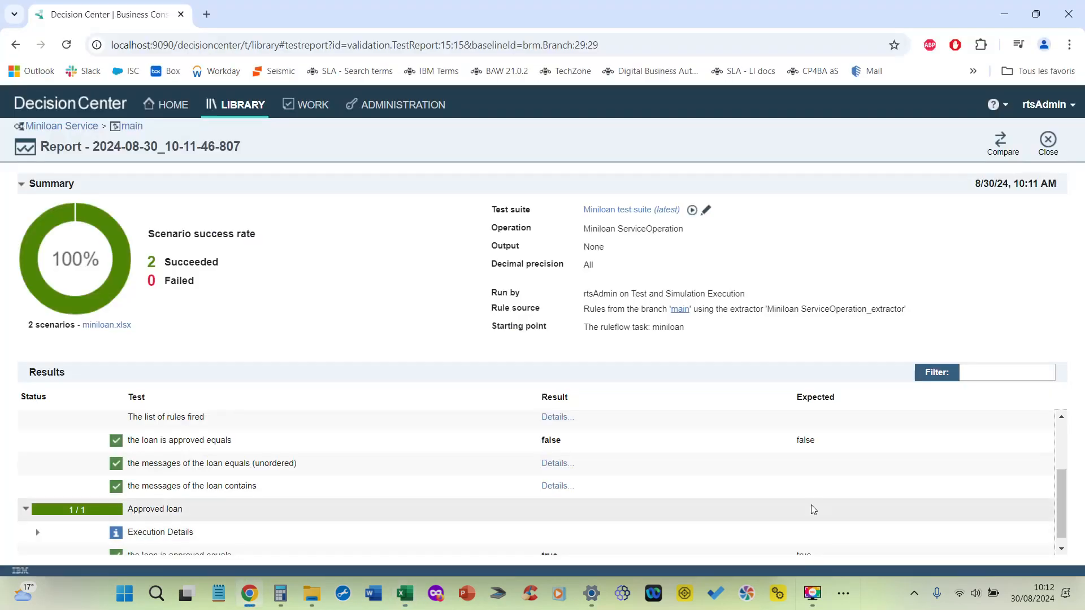
pyautogui.click(548, 438)
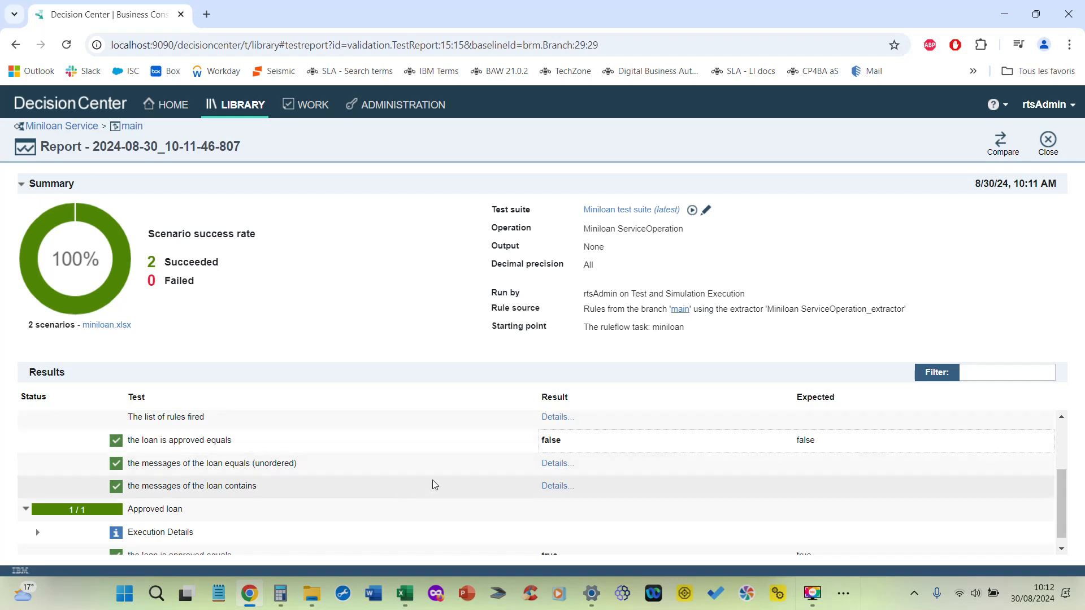
pyautogui.scroll(-1, 1067, 506)
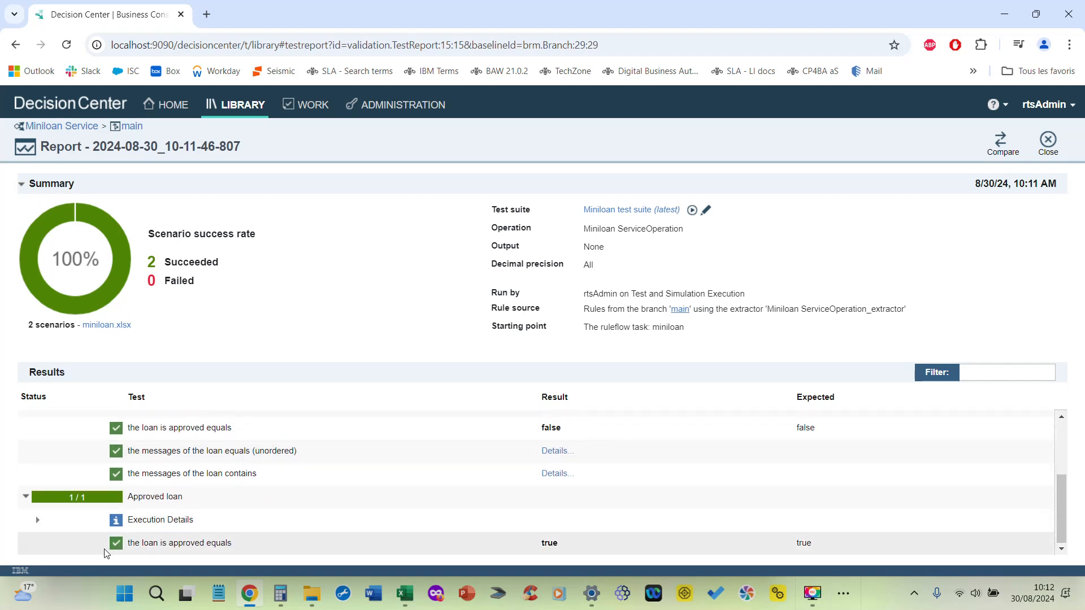
pyautogui.click(39, 521)
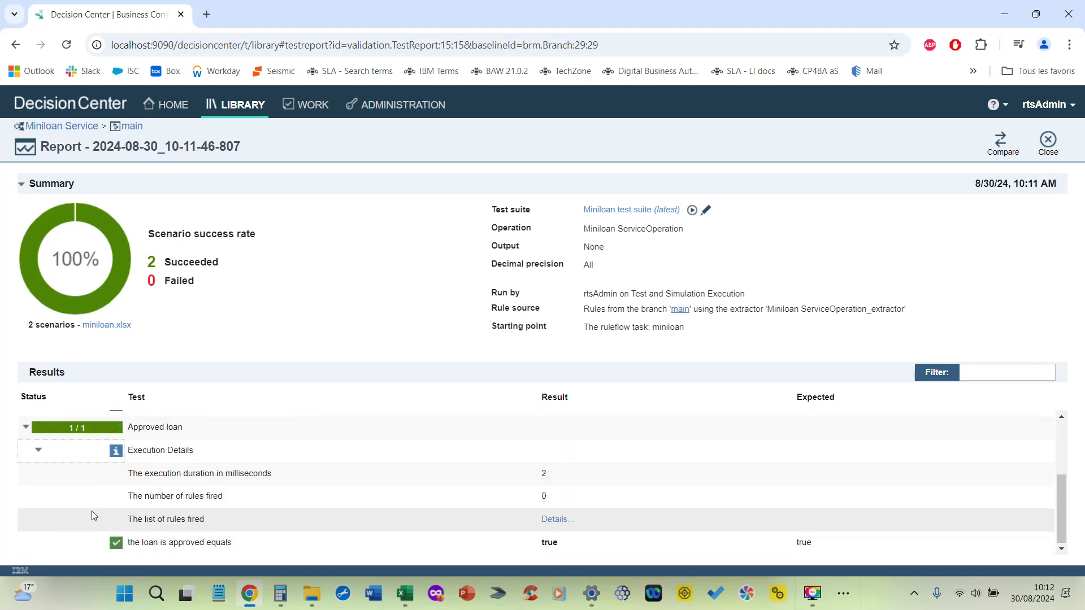
# Step: Read the approved loan's execution duration and number of rules fired, then view its list of rules fired and close it
pyautogui.click(38, 452)
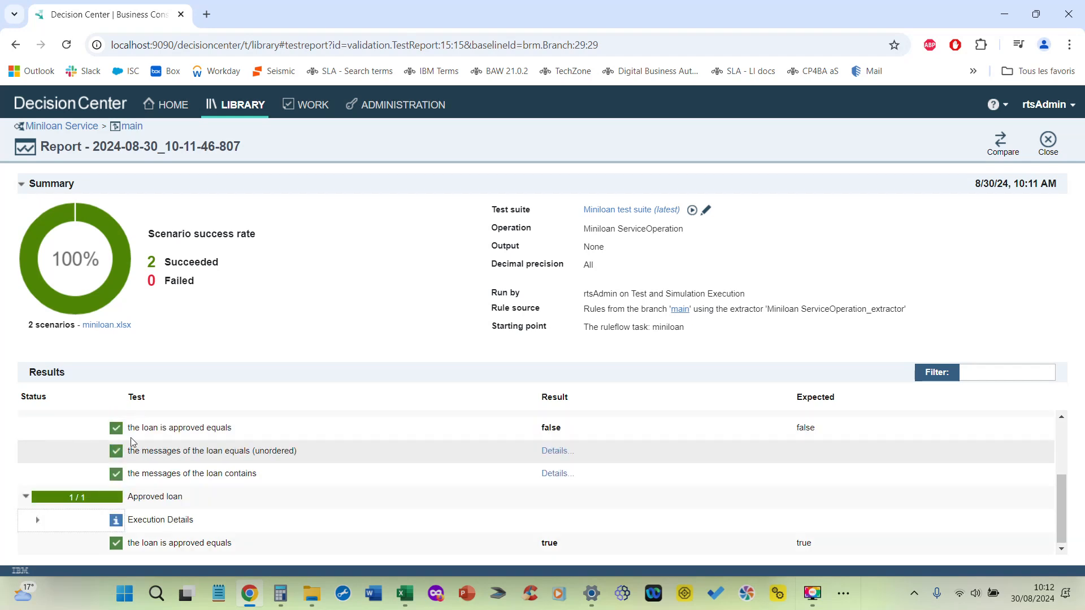
pyautogui.click(37, 520)
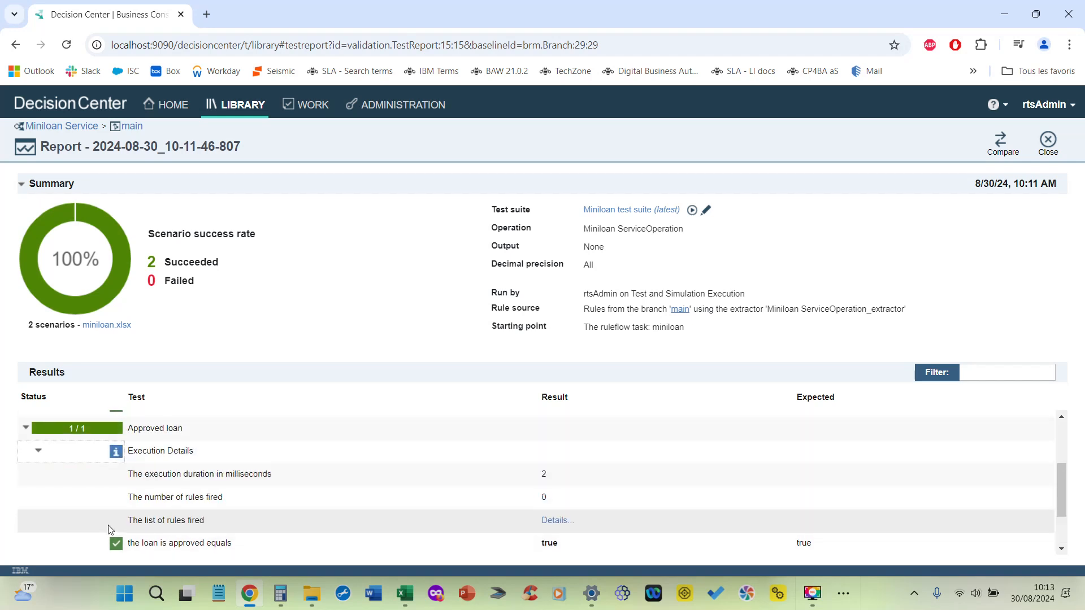
pyautogui.moveTo(1064, 484); pyautogui.dragTo(1062, 531)
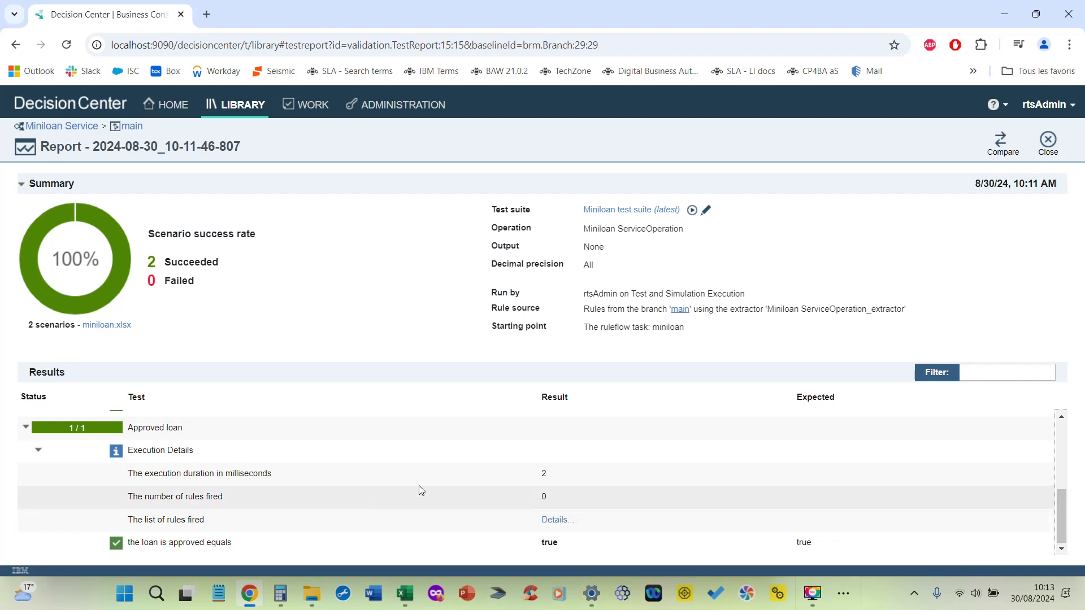
pyautogui.doubleClick(544, 474)
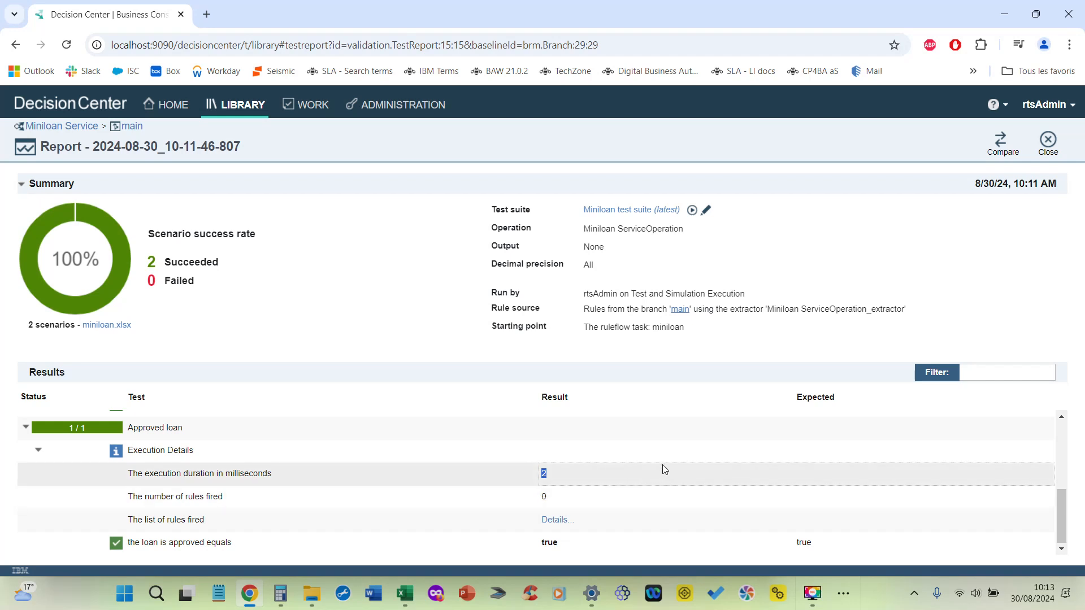
pyautogui.click(557, 521)
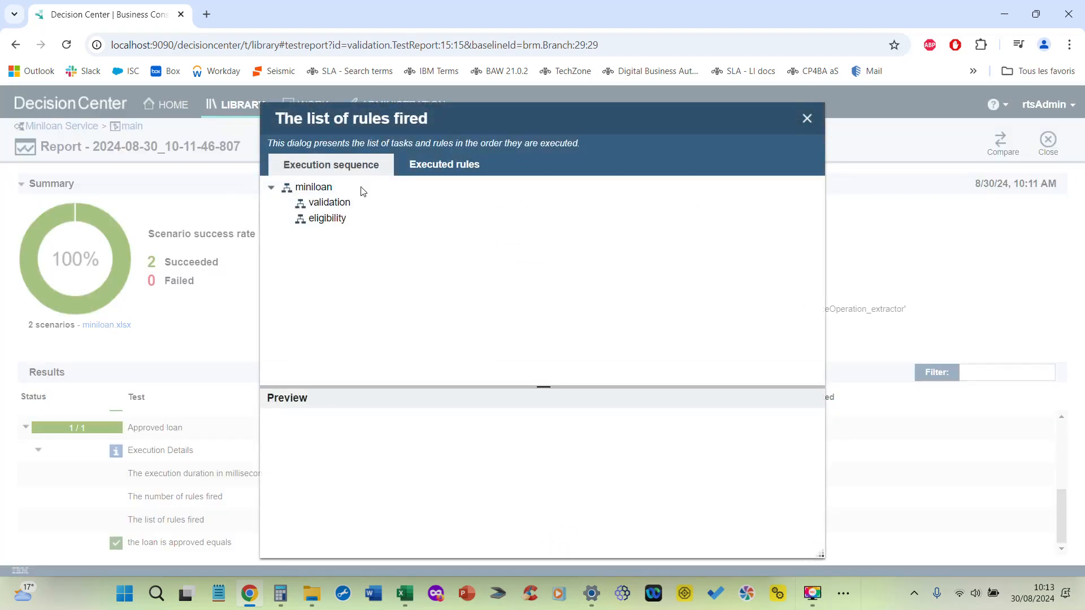
pyautogui.click(807, 121)
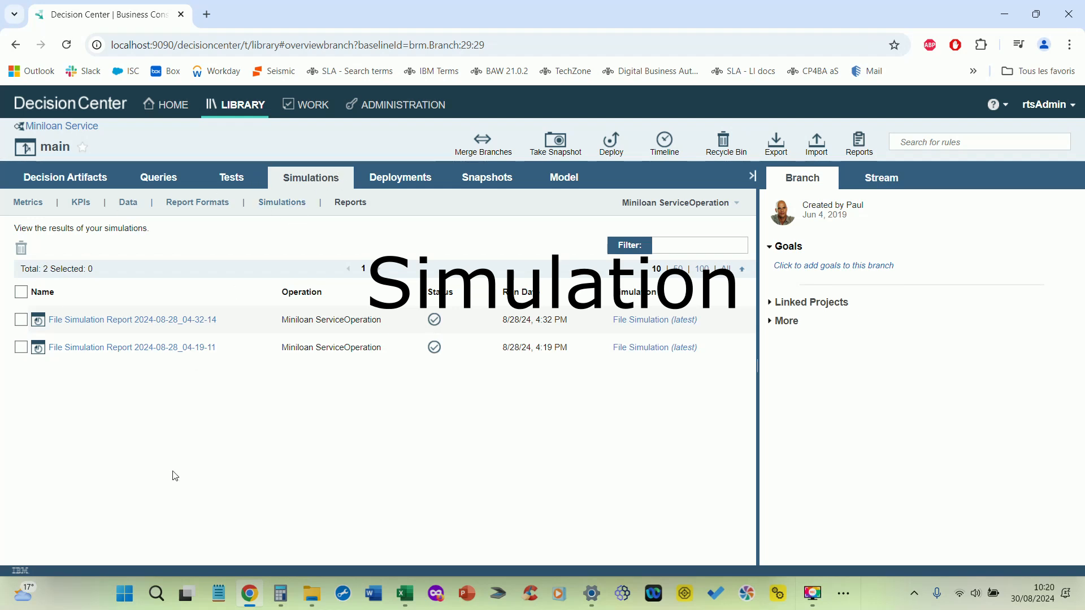
# Step: Open File Simulation Report 2024-08-28_04-32-14 and read the granted loan ratio by amount, the granted amounts and the yearly income chart
pyautogui.click(107, 320)
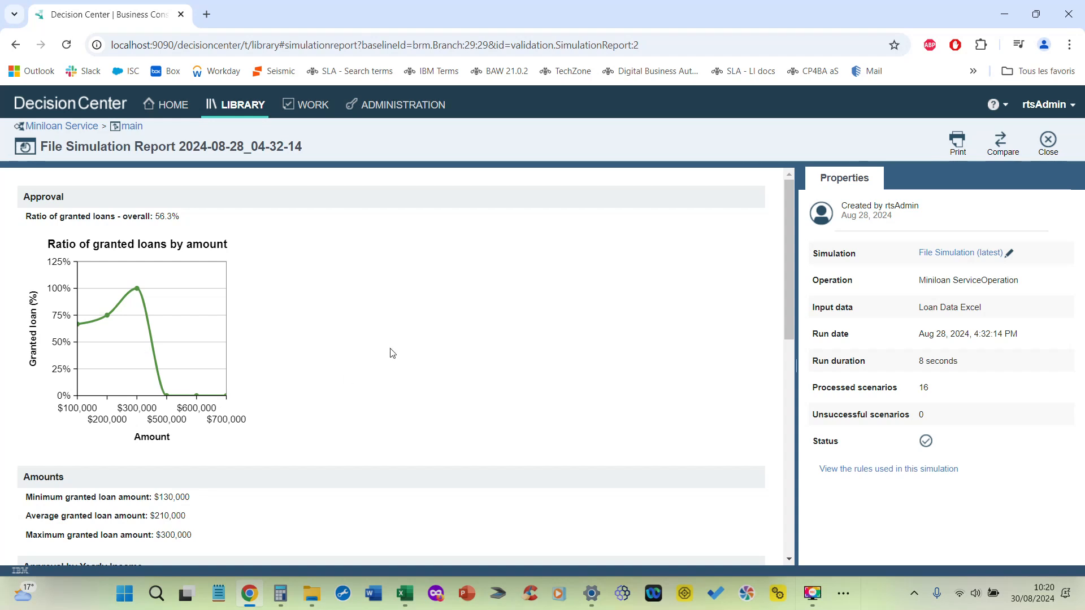
pyautogui.scroll(-3, 383, 364)
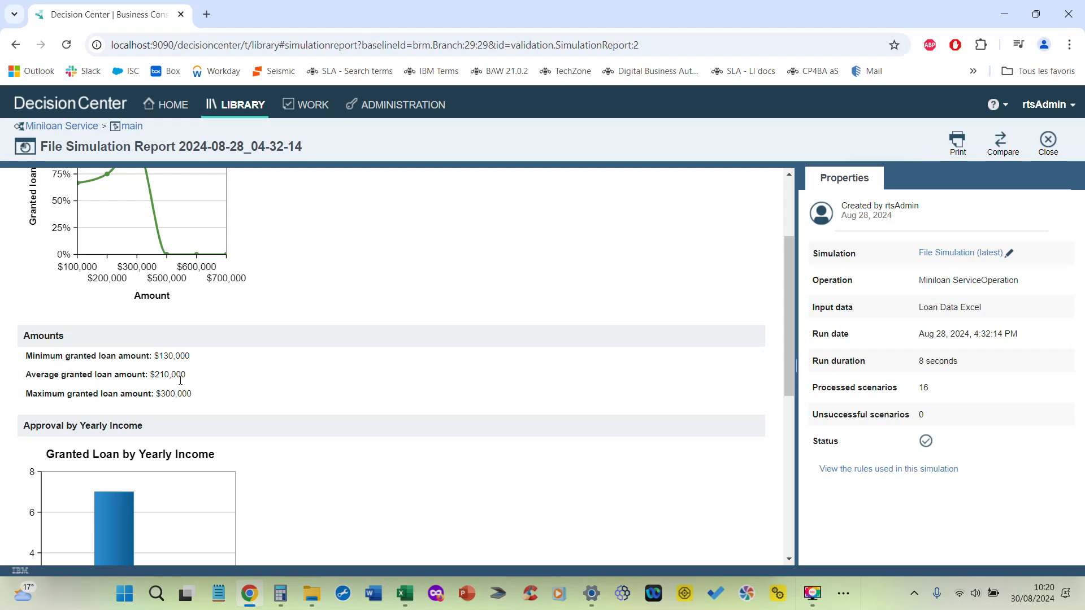
pyautogui.scroll(-2, 384, 394)
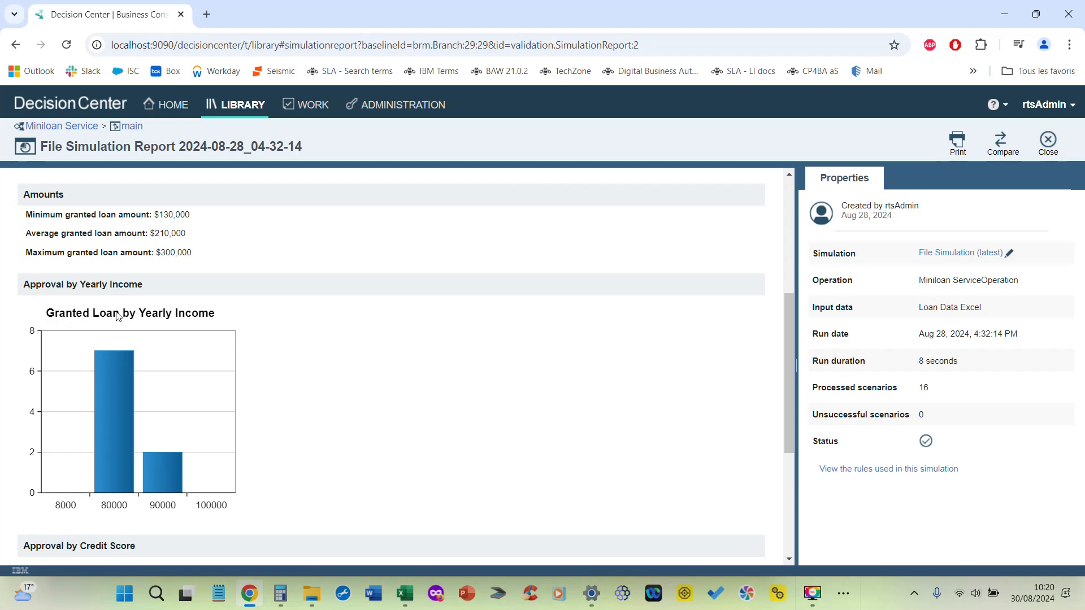
pyautogui.scroll(-1, 374, 373)
pyautogui.scroll(4, 344, 382)
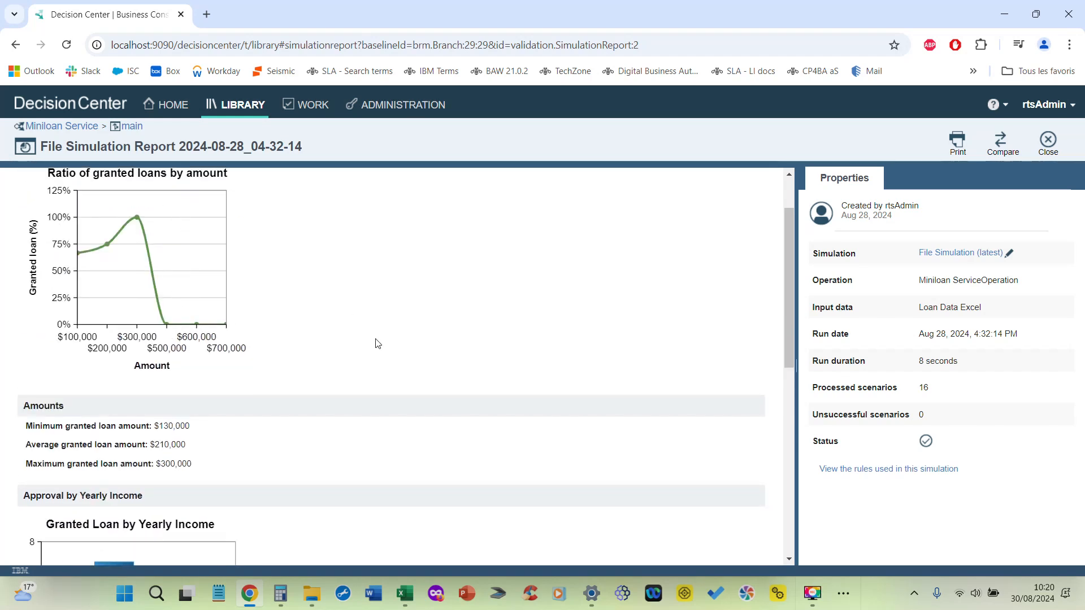
pyautogui.scroll(-4, 376, 340)
pyautogui.scroll(5, 366, 345)
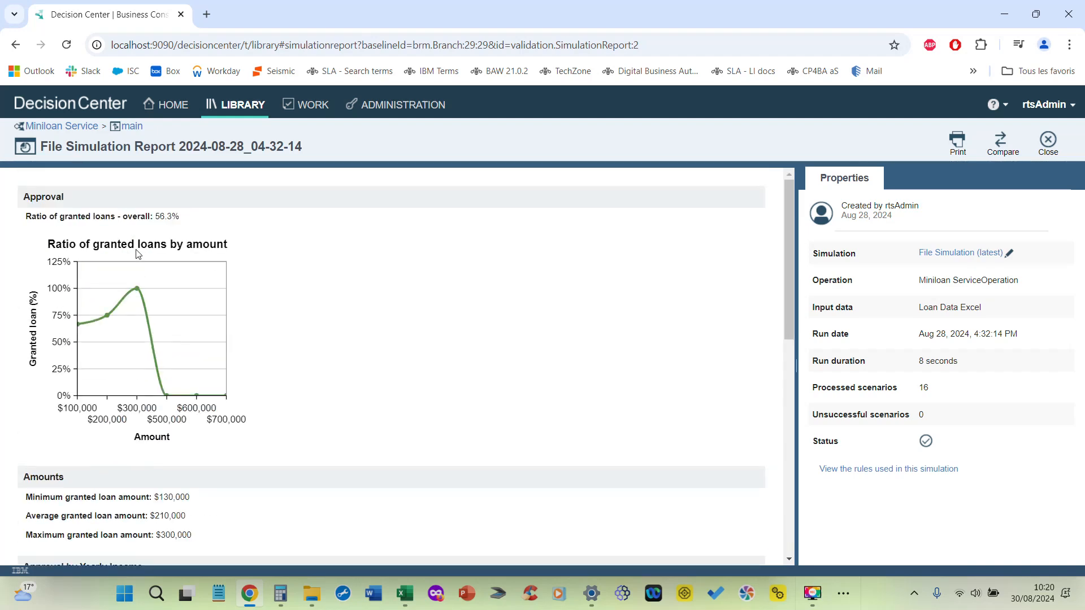
pyautogui.scroll(-5, 325, 310)
pyautogui.scroll(-1, 162, 269)
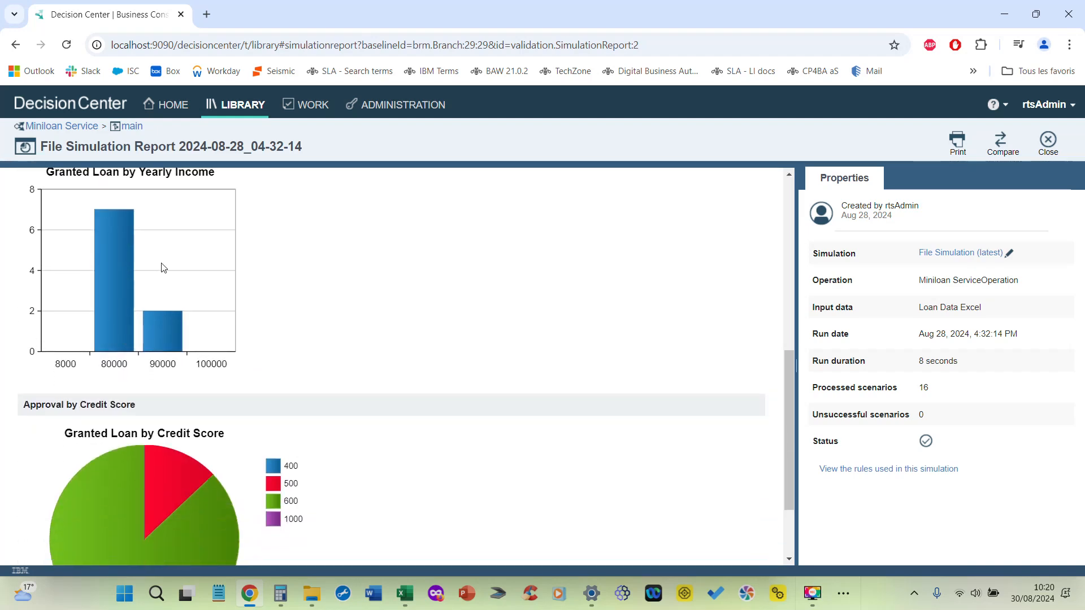
pyautogui.scroll(1, 151, 242)
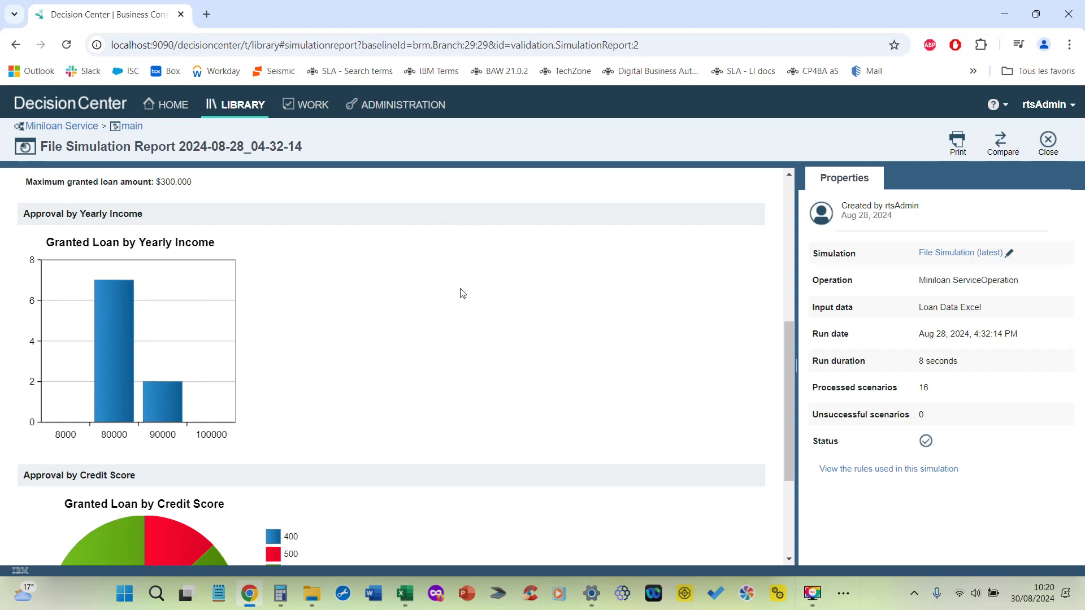
# Step: Examine the report's Granted Loan by Credit Score chart and compare it with the income, amount and approval ratio sections
pyautogui.scroll(-3, 463, 293)
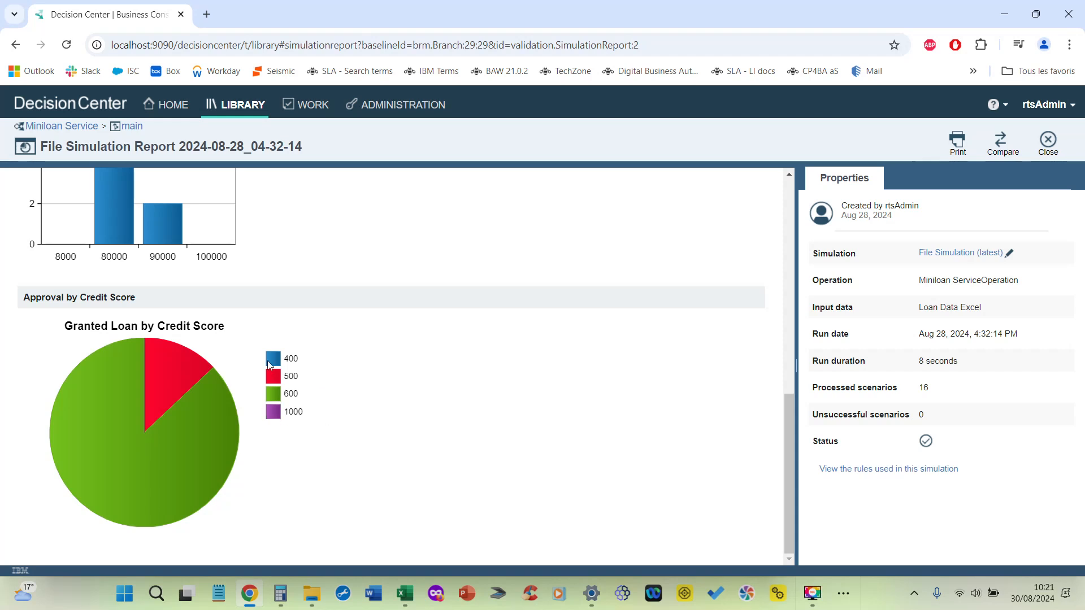
pyautogui.scroll(10, 382, 441)
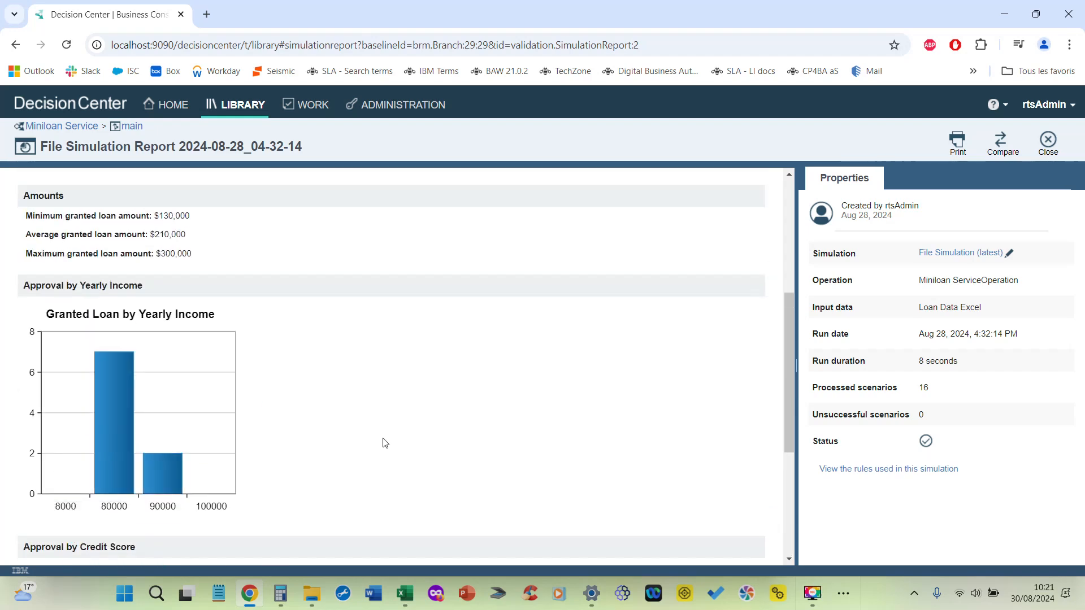
pyautogui.scroll(-9, 337, 367)
pyautogui.scroll(9, 339, 369)
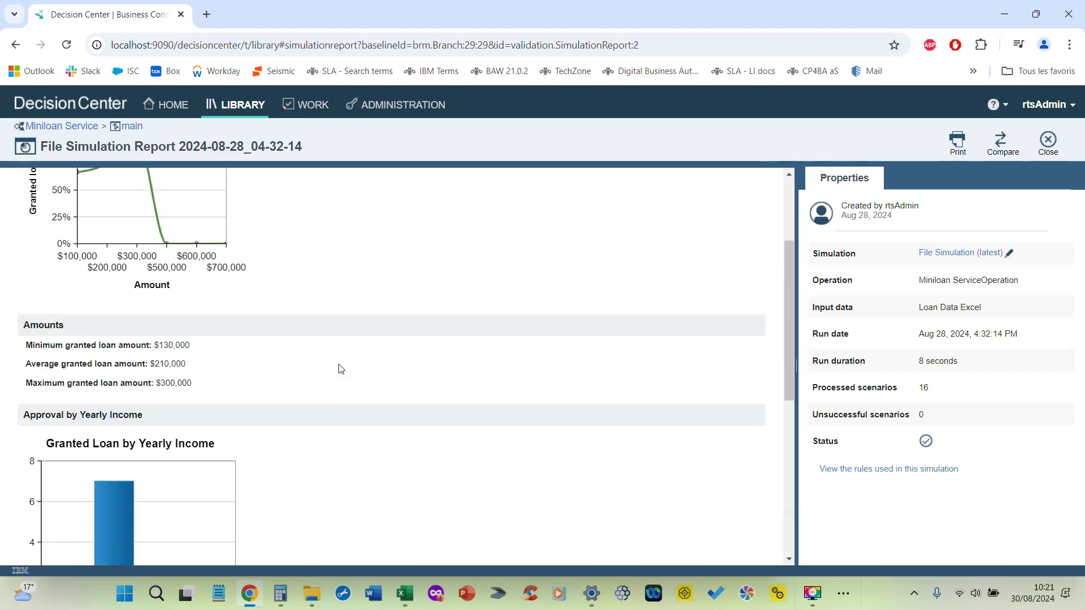
pyautogui.scroll(-9, 339, 368)
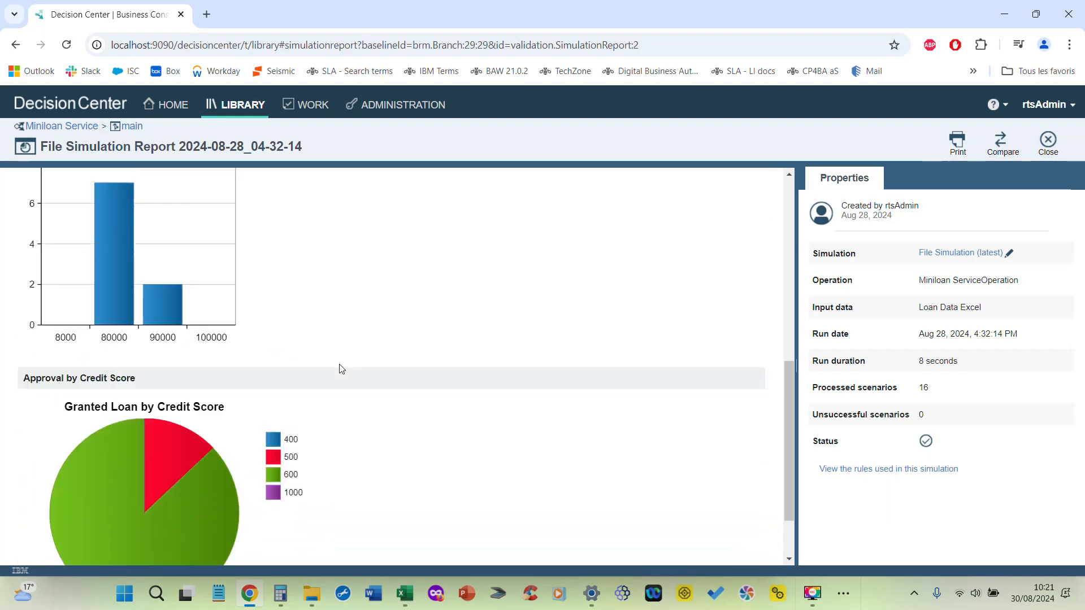
pyautogui.scroll(9, 339, 368)
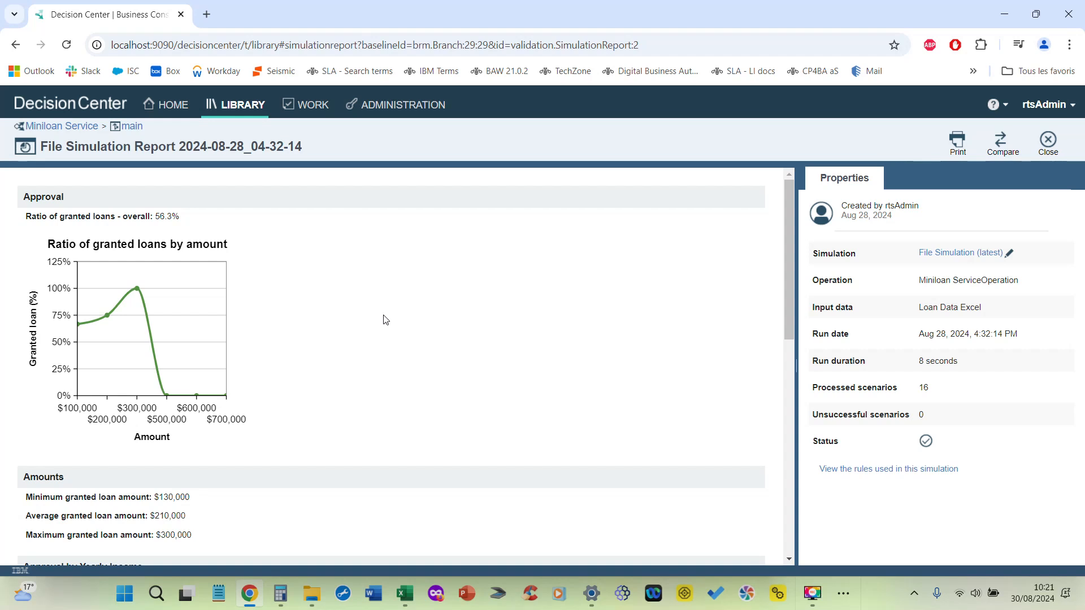
pyautogui.scroll(-10, 385, 320)
pyautogui.scroll(10, 386, 318)
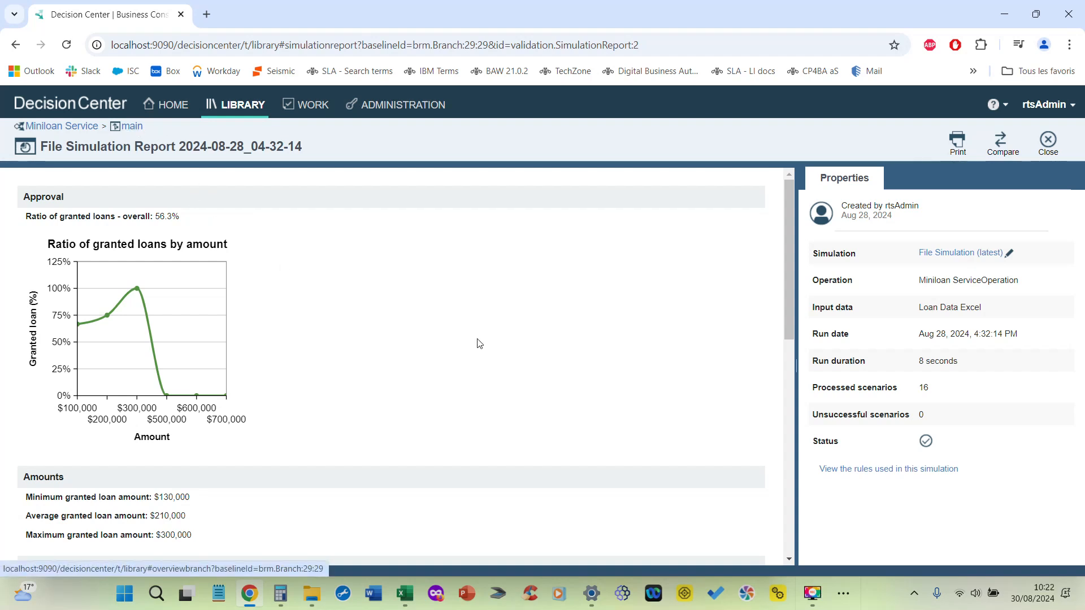
pyautogui.scroll(-6, 471, 317)
pyautogui.scroll(-3, 470, 317)
pyautogui.scroll(9, 474, 325)
pyautogui.scroll(-6, 476, 336)
pyautogui.scroll(10, 475, 334)
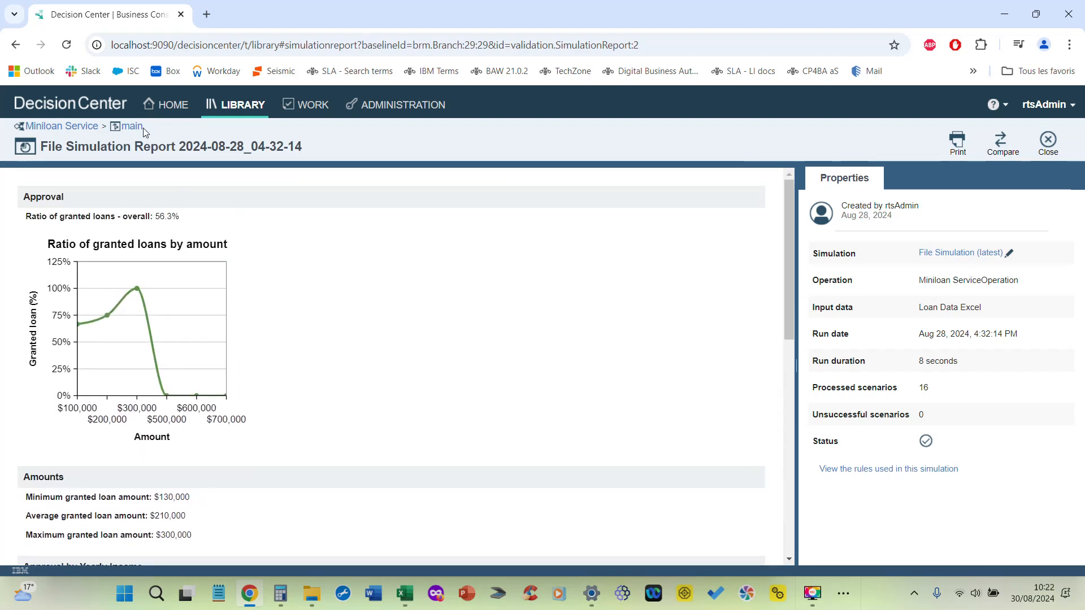
# Step: Return to the main branch, view the definition of the Credit score simulation metric, and go back to the metrics list
pyautogui.click(136, 127)
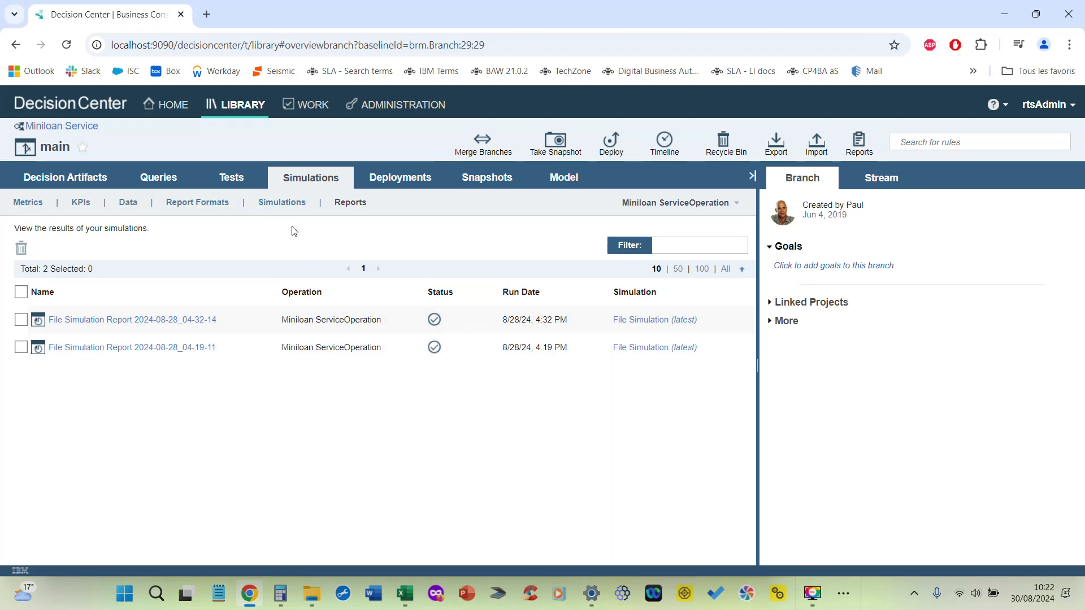
pyautogui.click(27, 209)
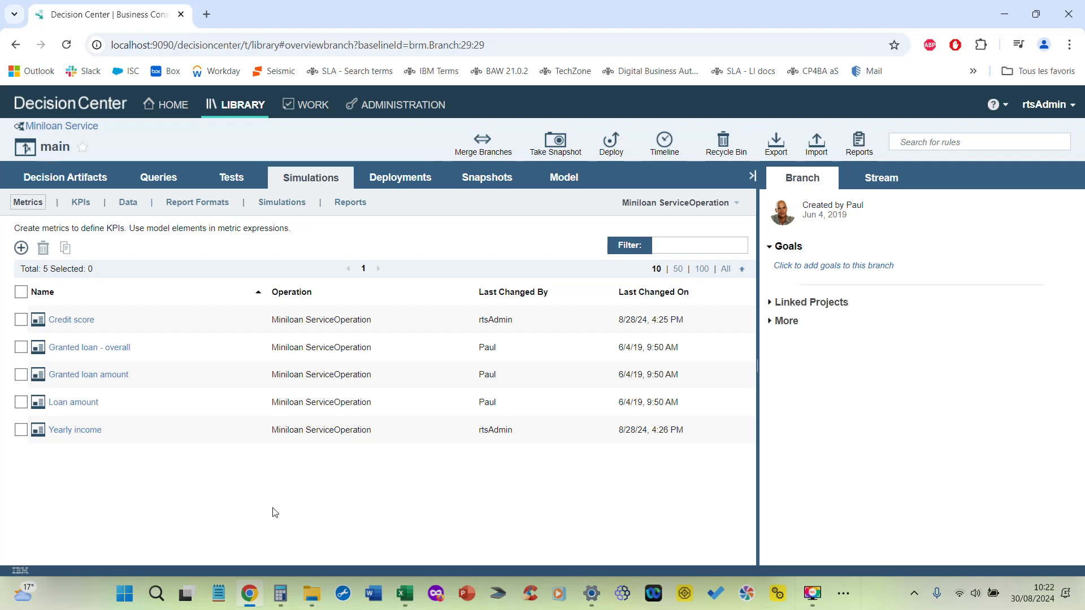
pyautogui.moveTo(71, 321)
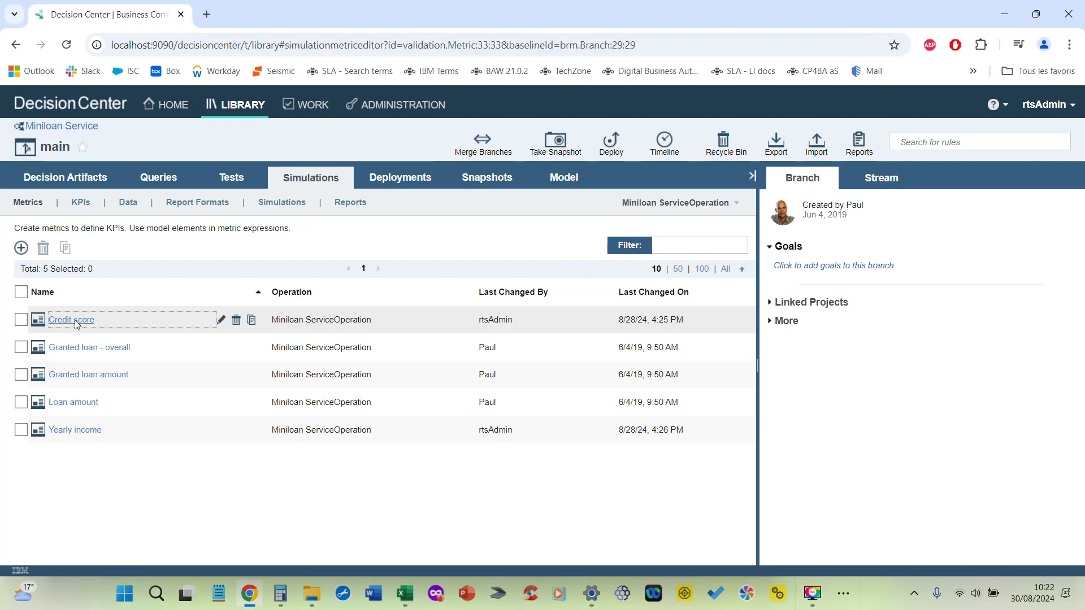
pyautogui.click(72, 319)
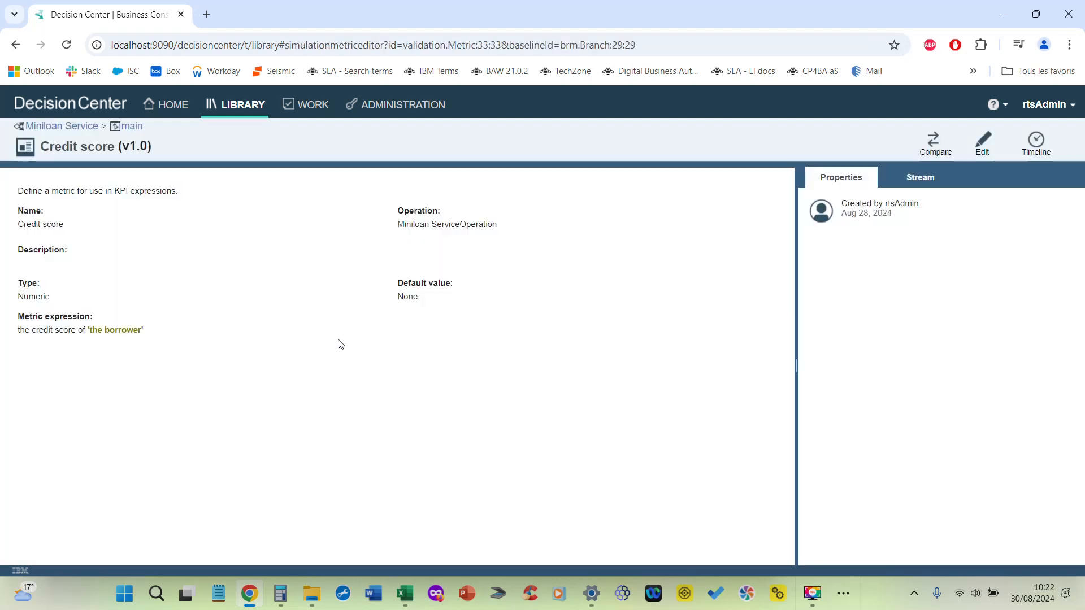
pyautogui.click(128, 127)
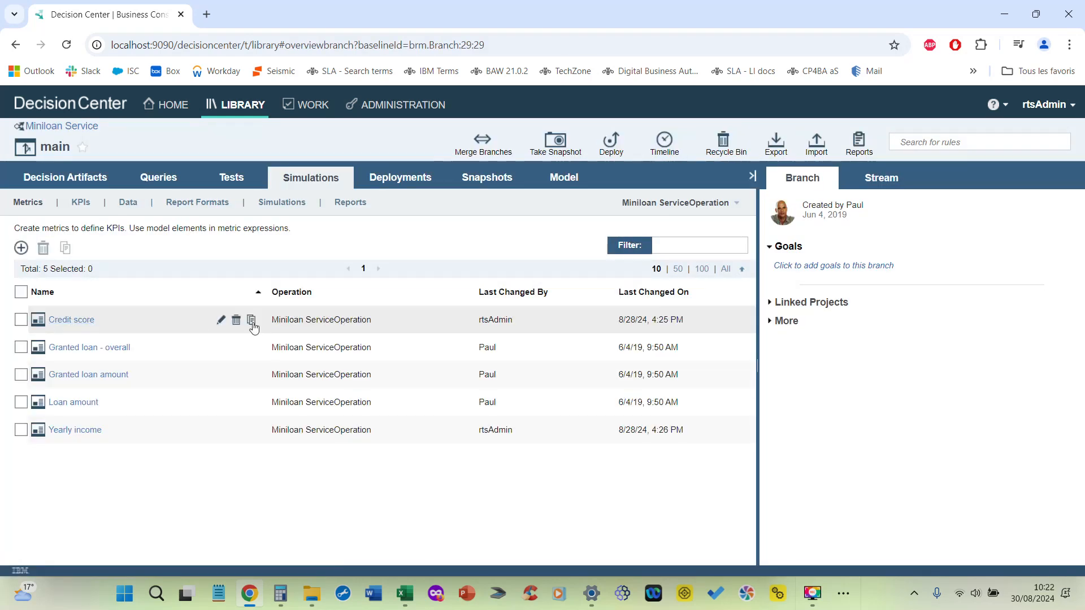
# Step: Edit the Credit score metric, clear its expression and rebuild it from suggested phrases as "the credit score of 'the borrower'"
pyautogui.click(222, 321)
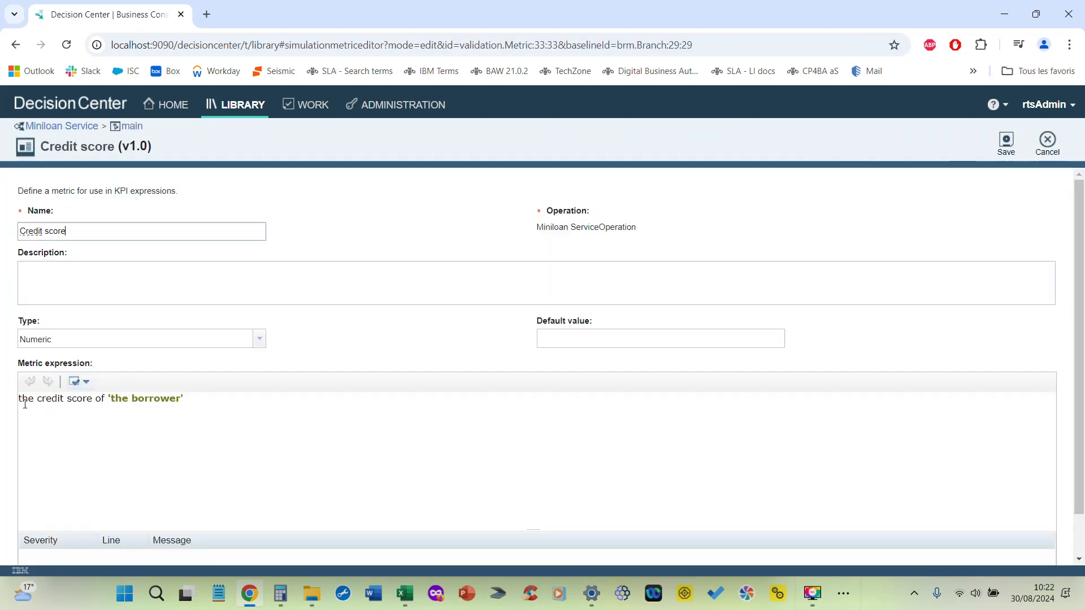
pyautogui.moveTo(218, 397); pyautogui.dragTo(11, 405)
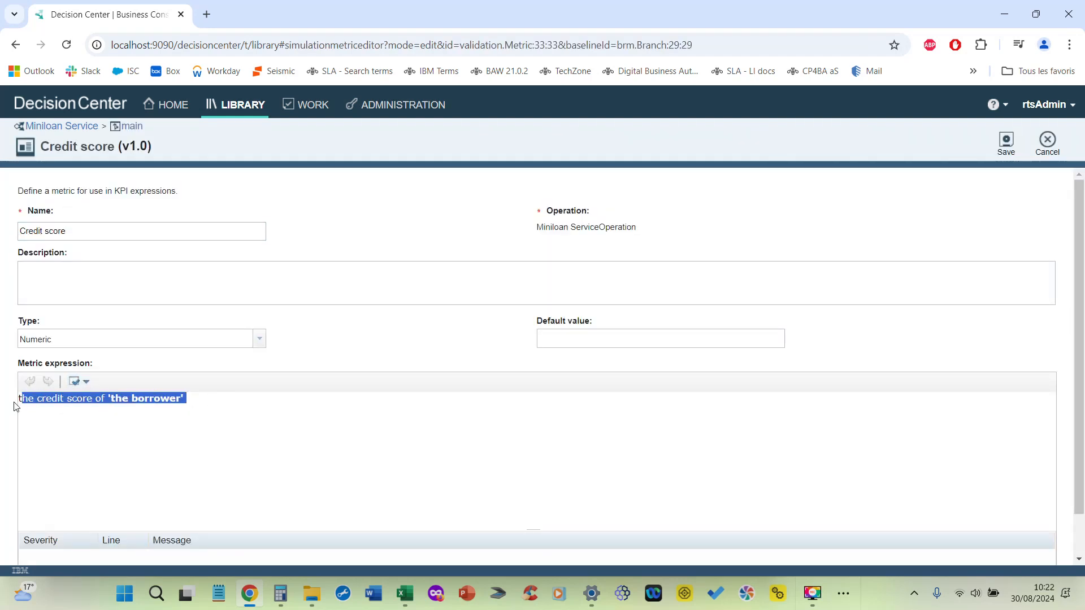
pyautogui.press('Delete')
pyautogui.hotkey('ctrl', 'space')
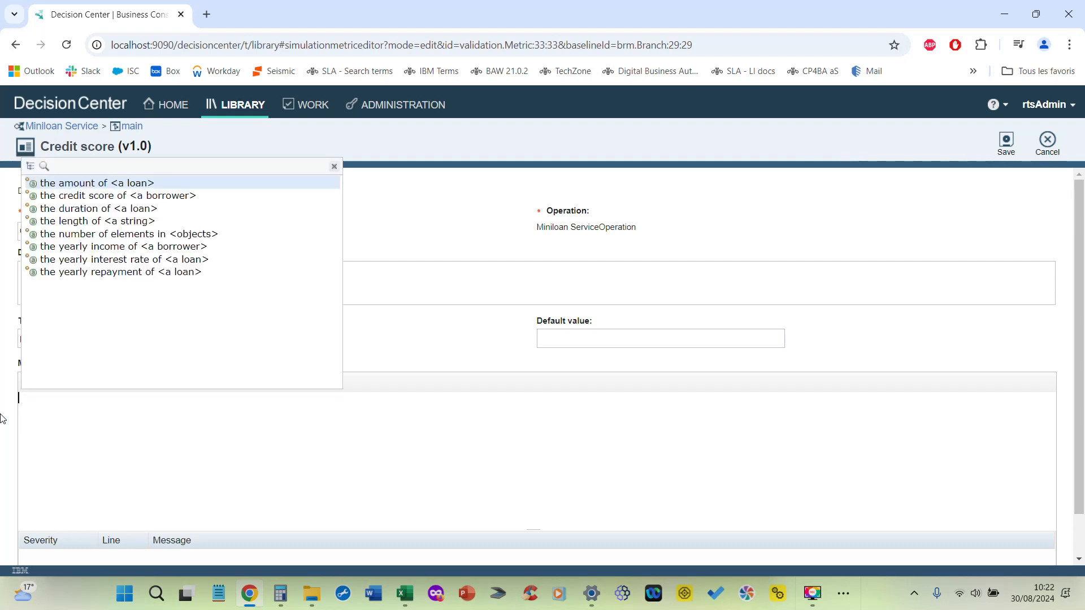
pyautogui.press('Down')
pyautogui.press('Down')
pyautogui.press('Down')
pyautogui.press('Down')
pyautogui.press('Down')
pyautogui.press('Down')
pyautogui.press('Down')
pyautogui.click(85, 196)
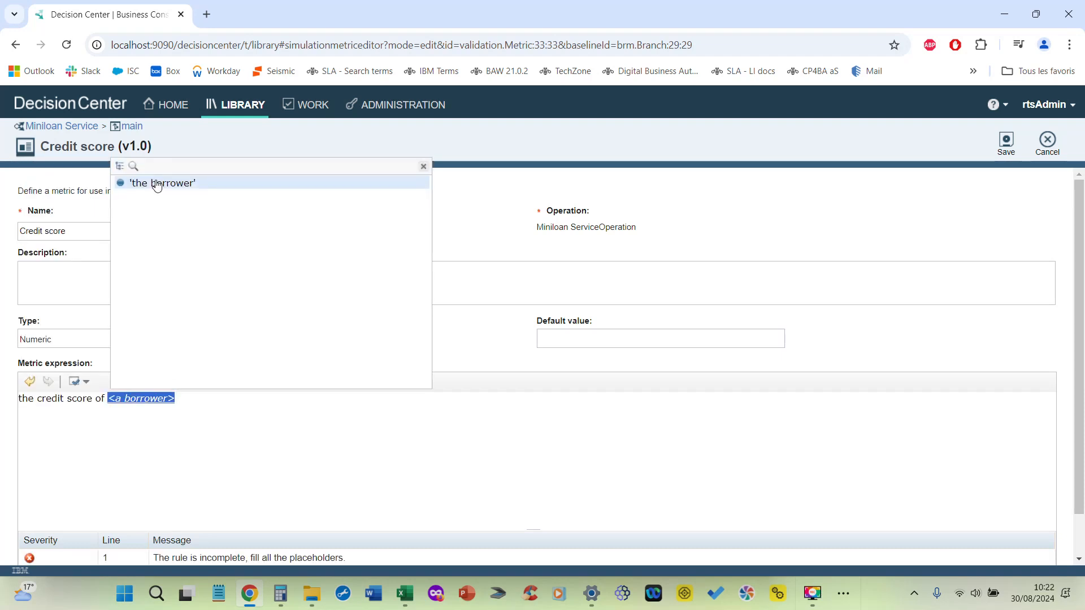
pyautogui.click(158, 183)
# Step: Check the data types available for the Credit score metric, then cancel editing and discard all changes
pyautogui.click(71, 339)
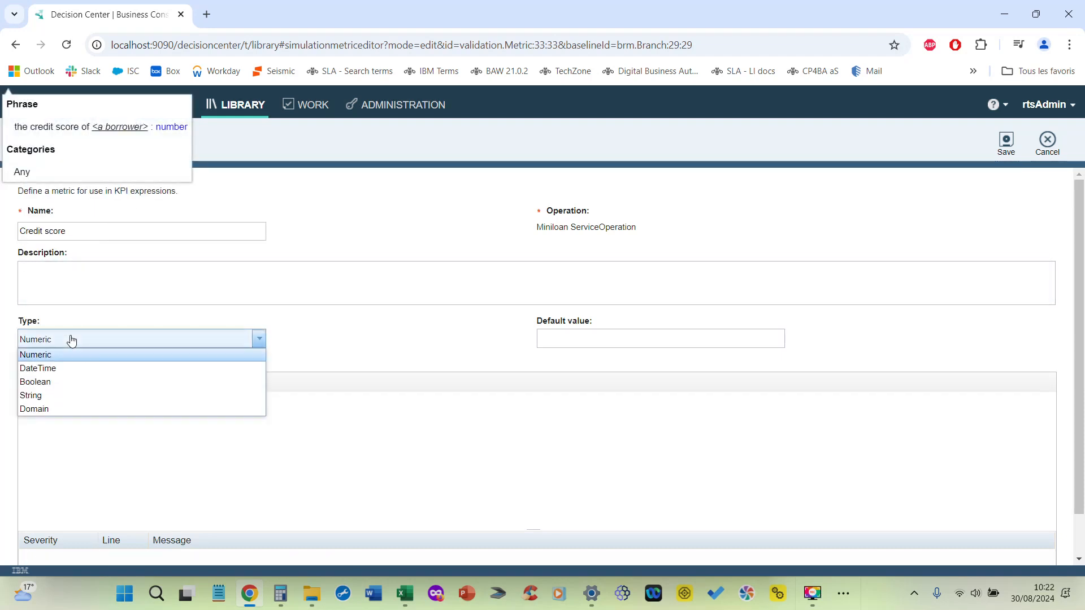
pyautogui.click(365, 342)
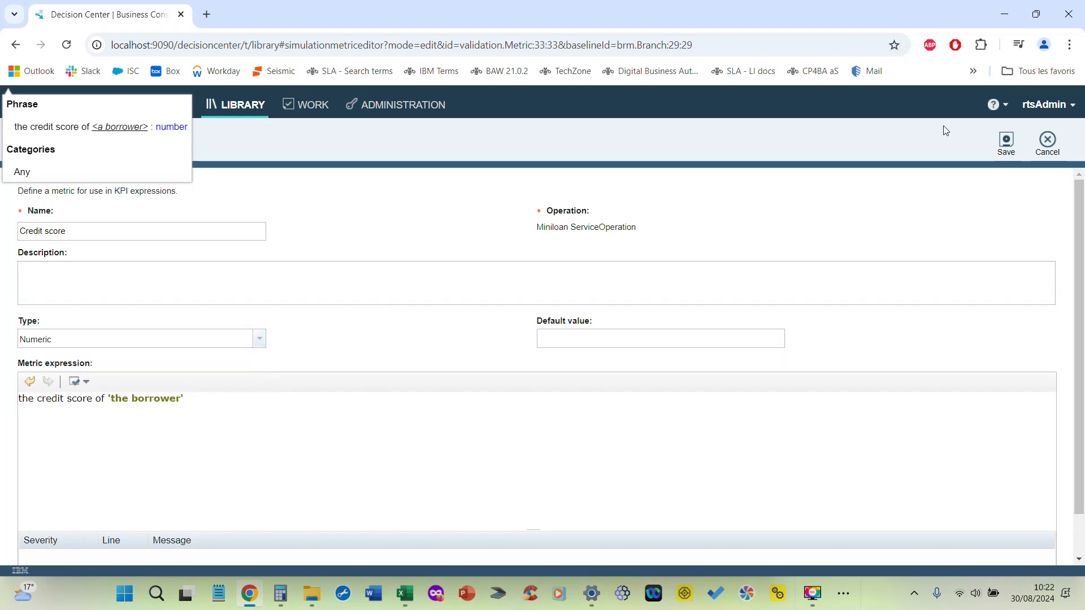
pyautogui.click(1049, 142)
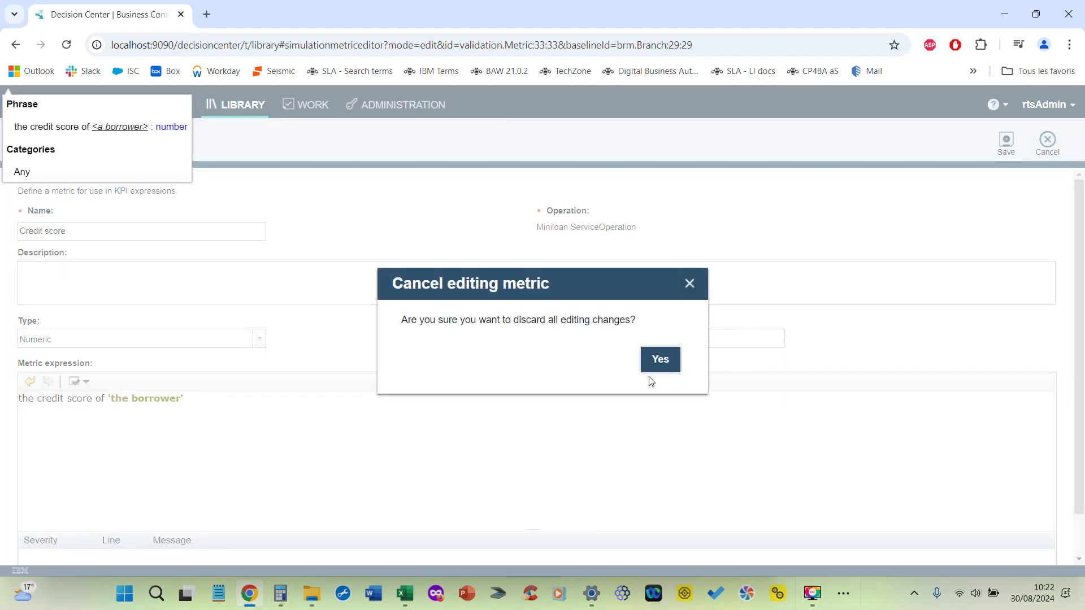
pyautogui.click(660, 362)
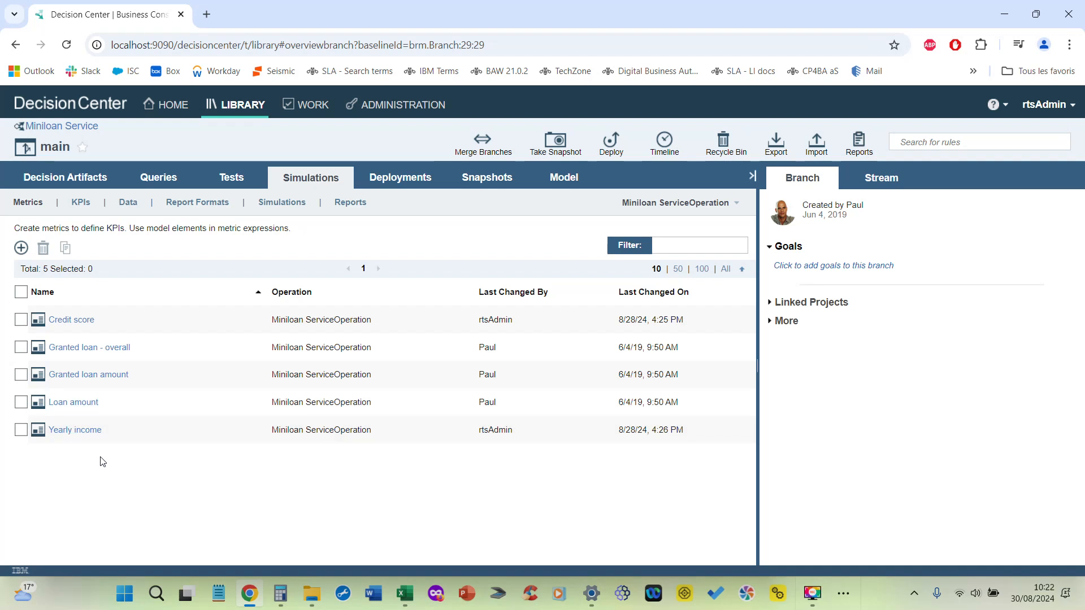
# Step: Examine the expressions of the Average credit score and Granted Loan by Yearly Income KPIs, cancelling each without changes
pyautogui.click(81, 202)
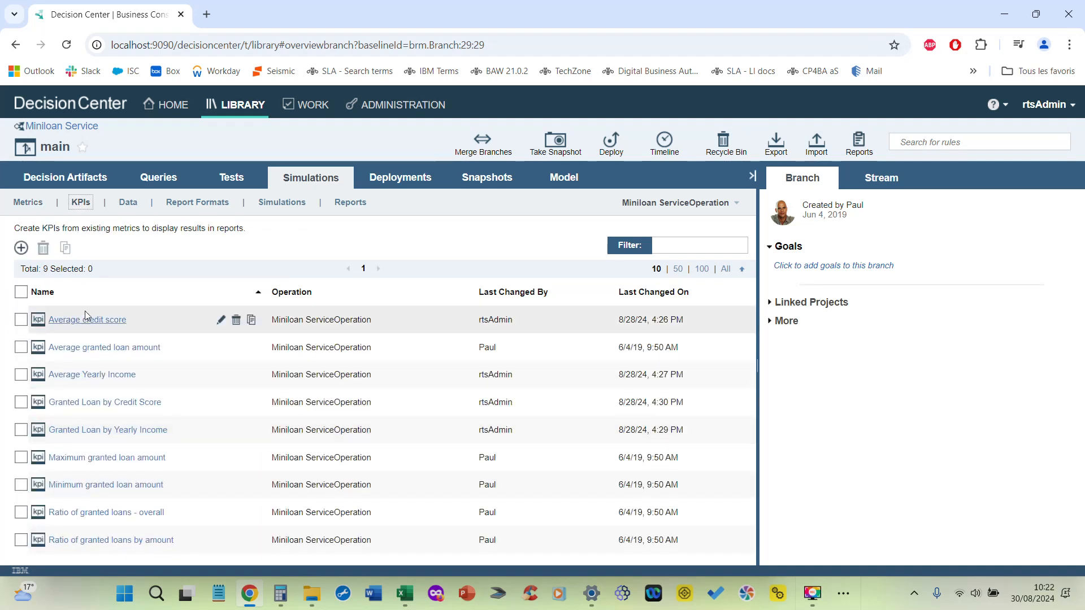
pyautogui.click(221, 320)
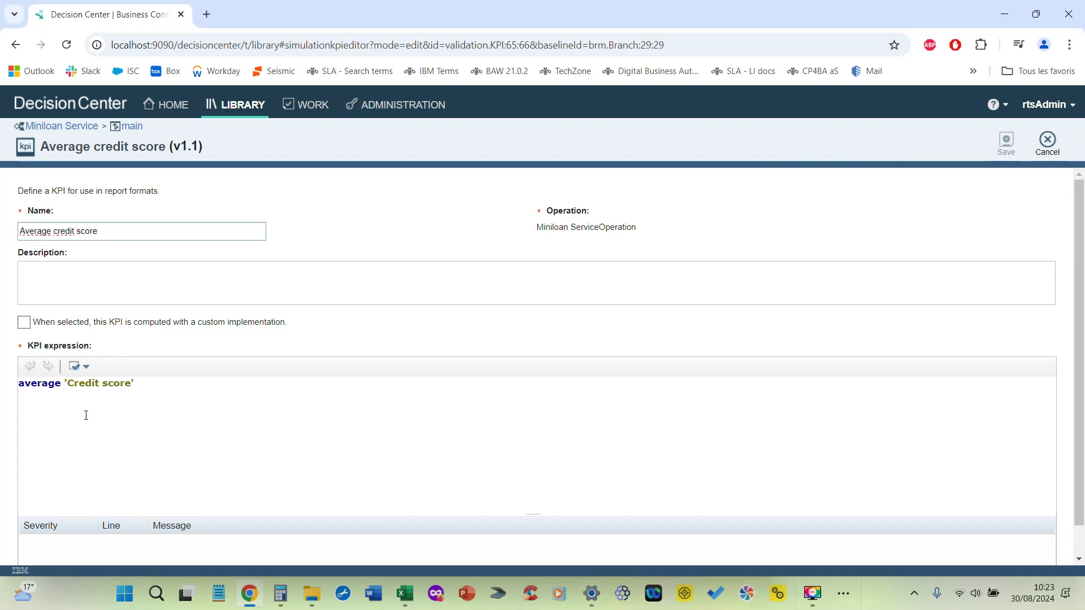
pyautogui.click(1048, 141)
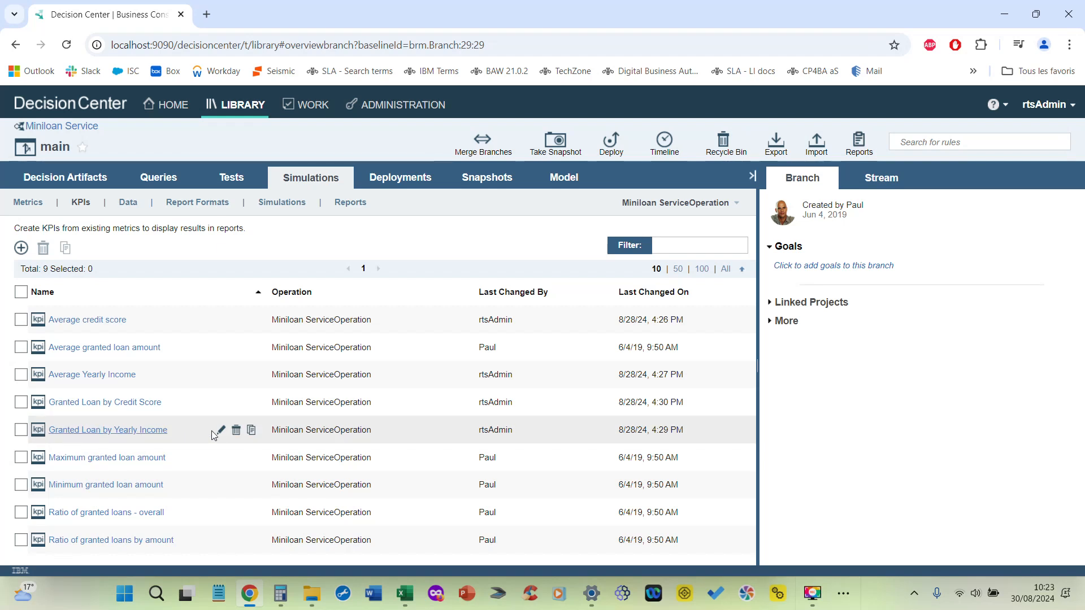
pyautogui.click(219, 432)
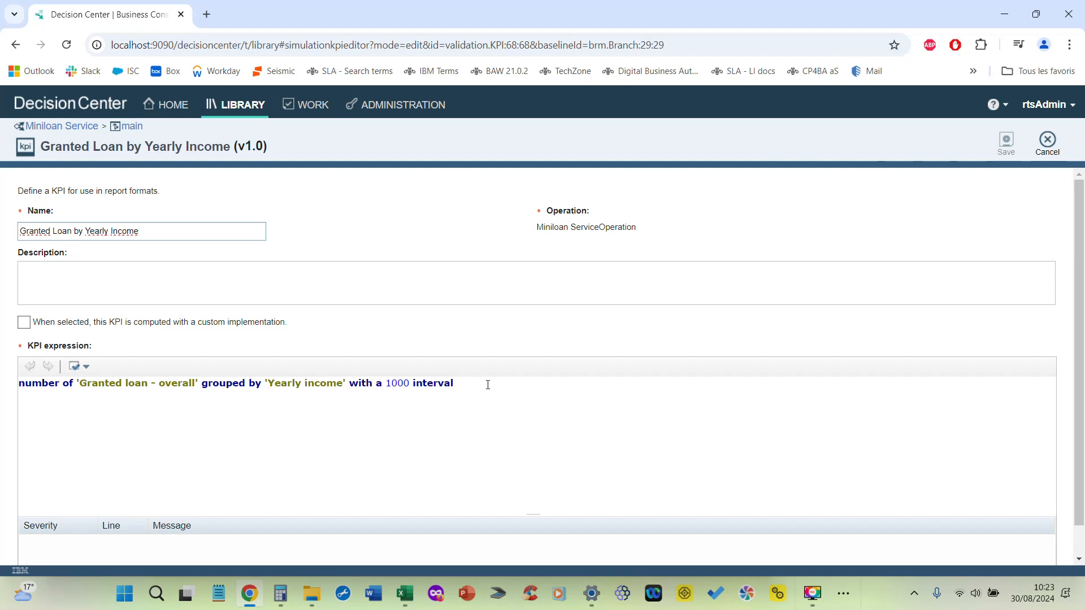
pyautogui.click(1047, 142)
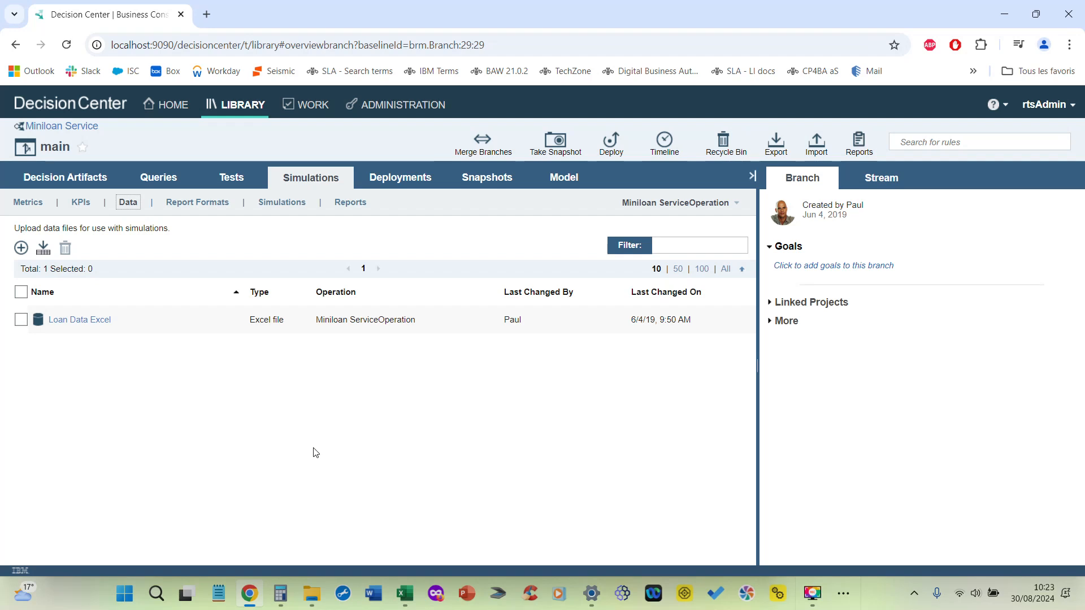
# Step: Switch to the file explorer and open the miniloan-simu workbook from the 08 folder to review its simulation scenarios
pyautogui.click(311, 593)
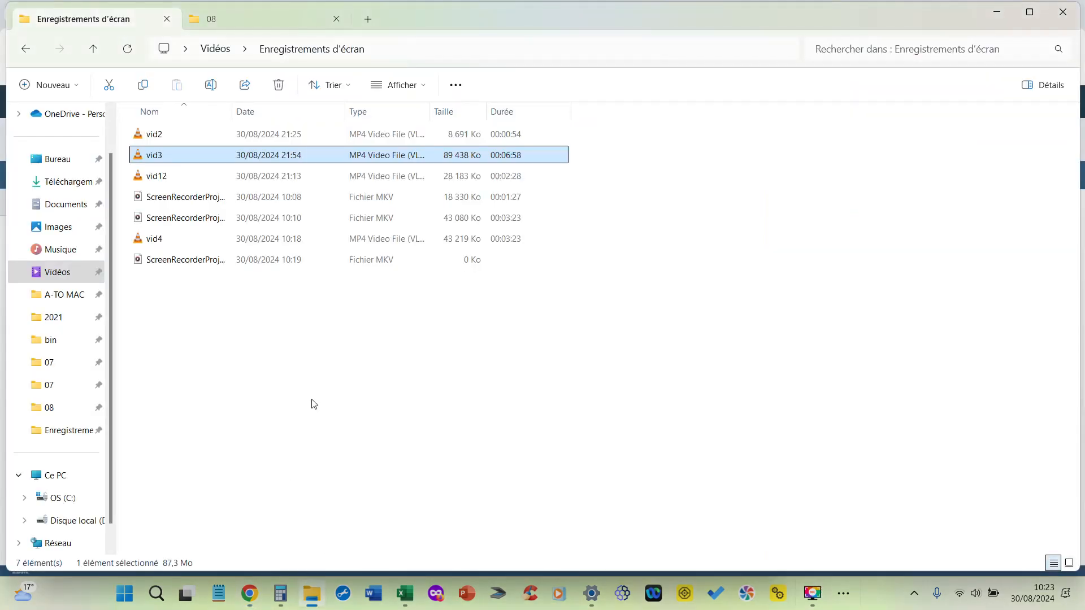
pyautogui.click(232, 18)
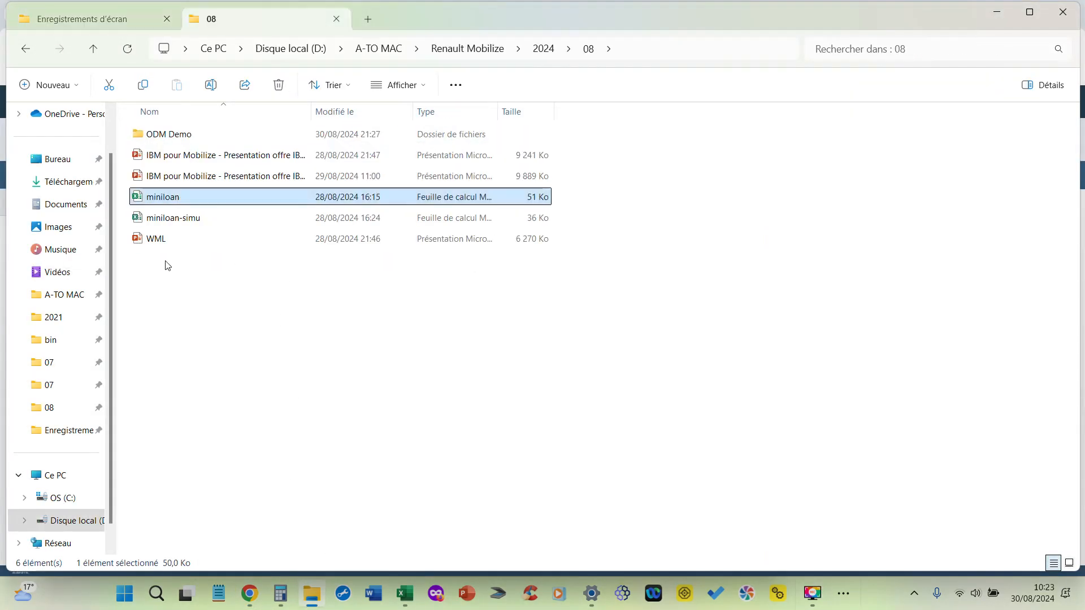
pyautogui.doubleClick(163, 218)
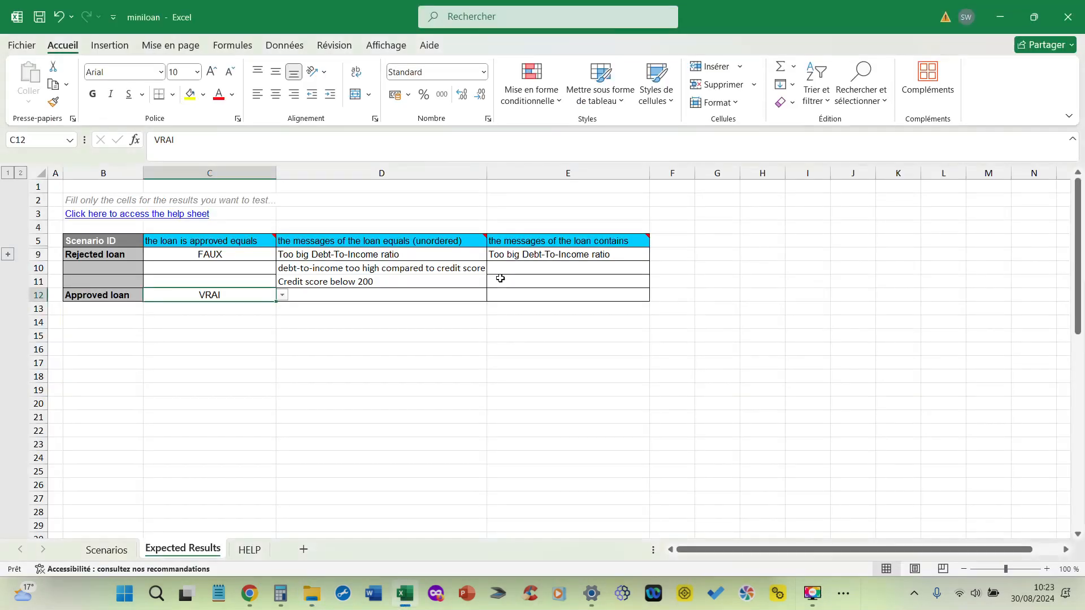
pyautogui.click(344, 389)
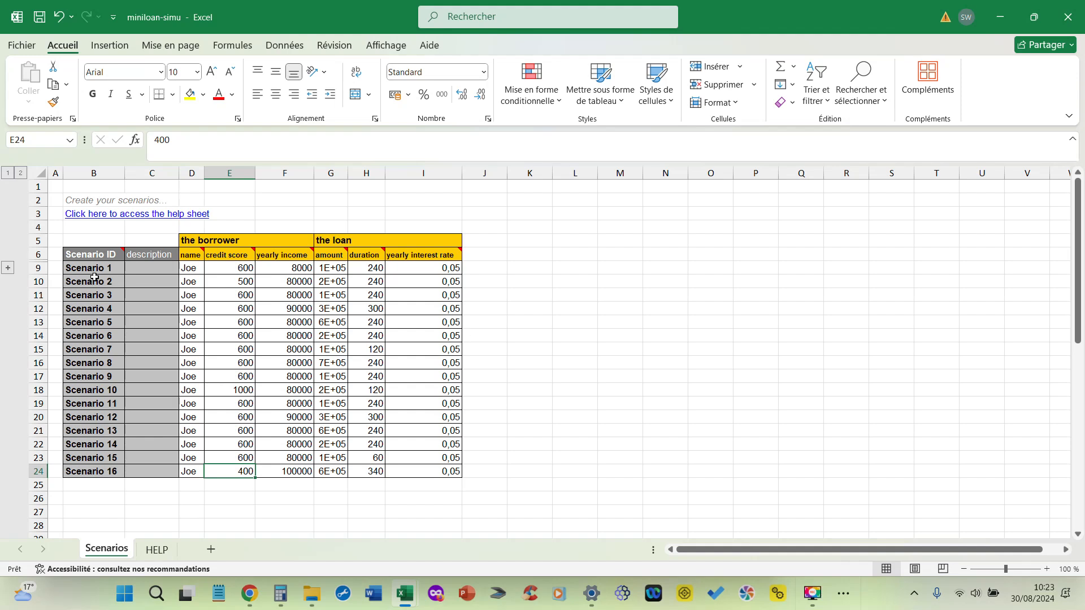
pyautogui.moveTo(44, 266); pyautogui.dragTo(43, 394)
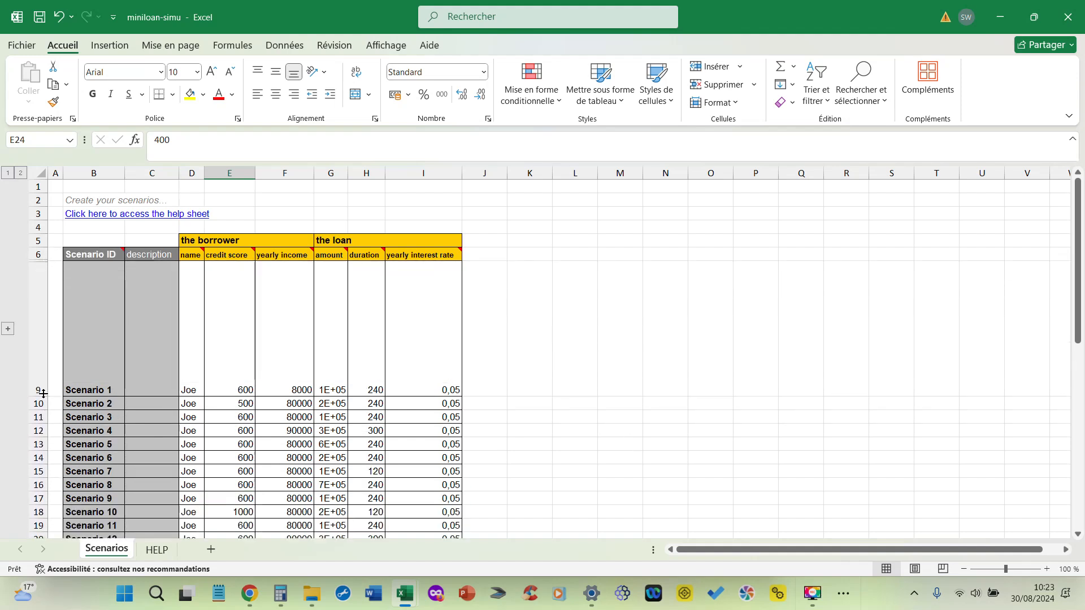
pyautogui.hotkey('ctrl', 'z')
pyautogui.scroll(4, 520, 359)
# Step: Switch back to Decision Center and open the Loan Report Template report format for editing
pyautogui.hotkey('alt', 'Tab')
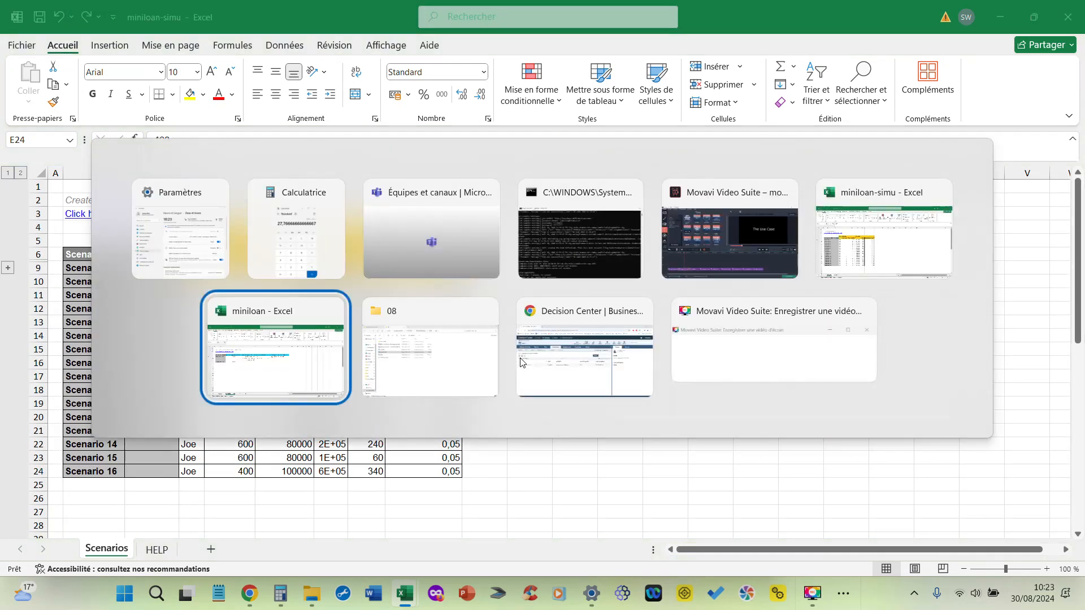
pyautogui.hotkey('alt', 'Tab')
pyautogui.hotkey('alt', 'Tab')
pyautogui.hotkey('alt', 'Tab')
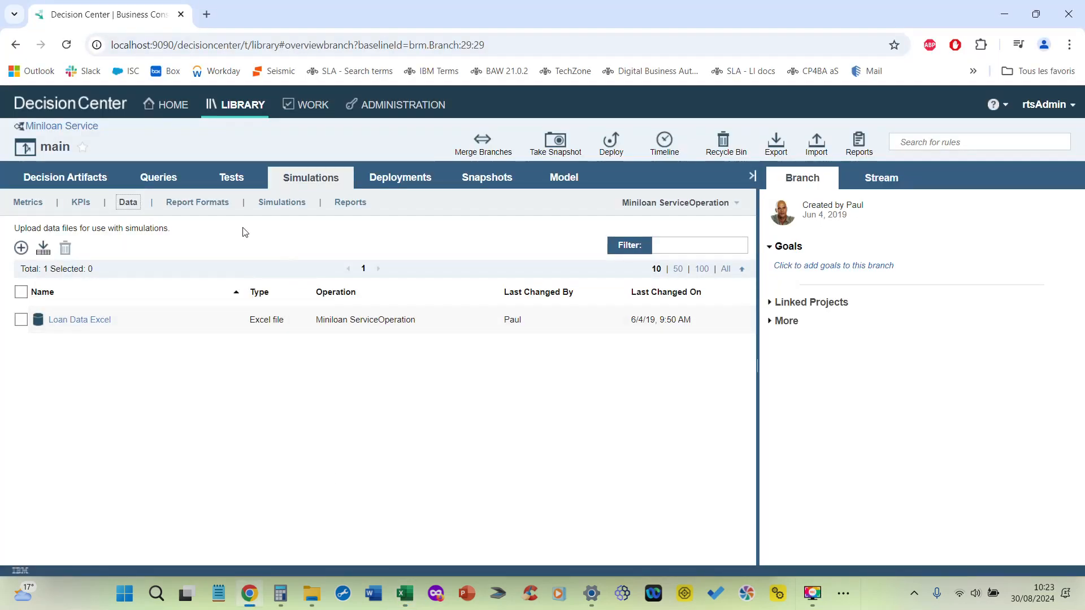
pyautogui.click(184, 205)
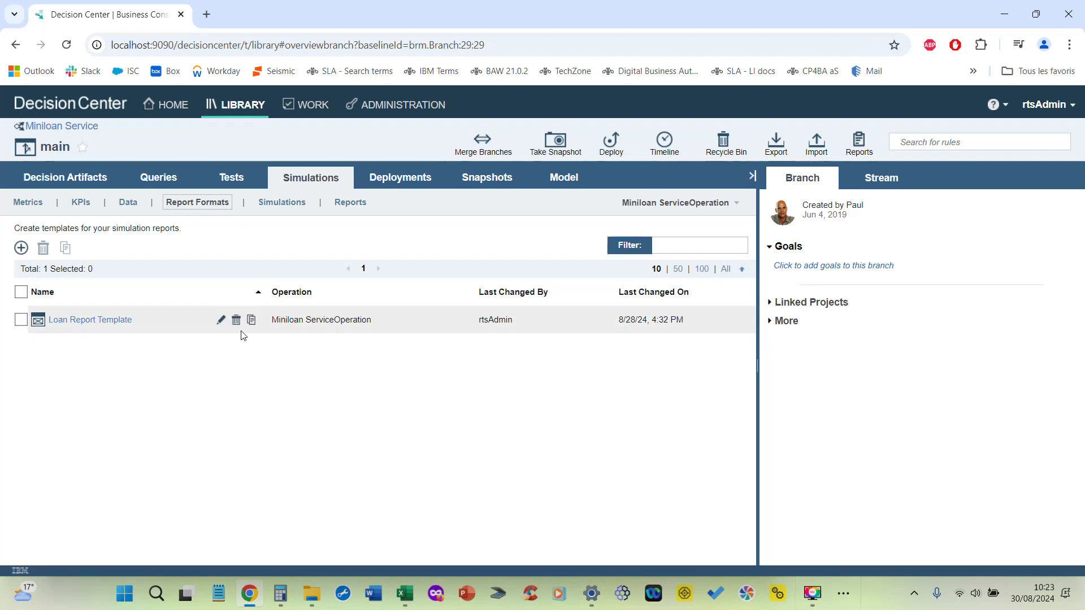
pyautogui.click(224, 320)
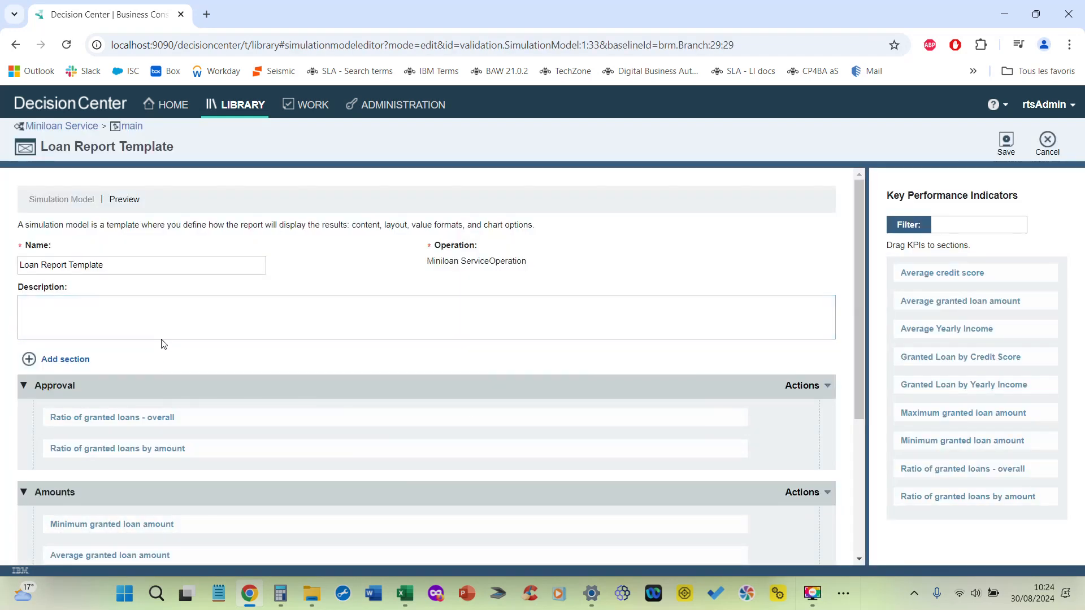
# Step: Examine the template's Approval, Amounts, Approval by Yearly Income and Approval by Credit Score sections and the KPIs in each
pyautogui.moveTo(856, 193); pyautogui.dragTo(868, 296)
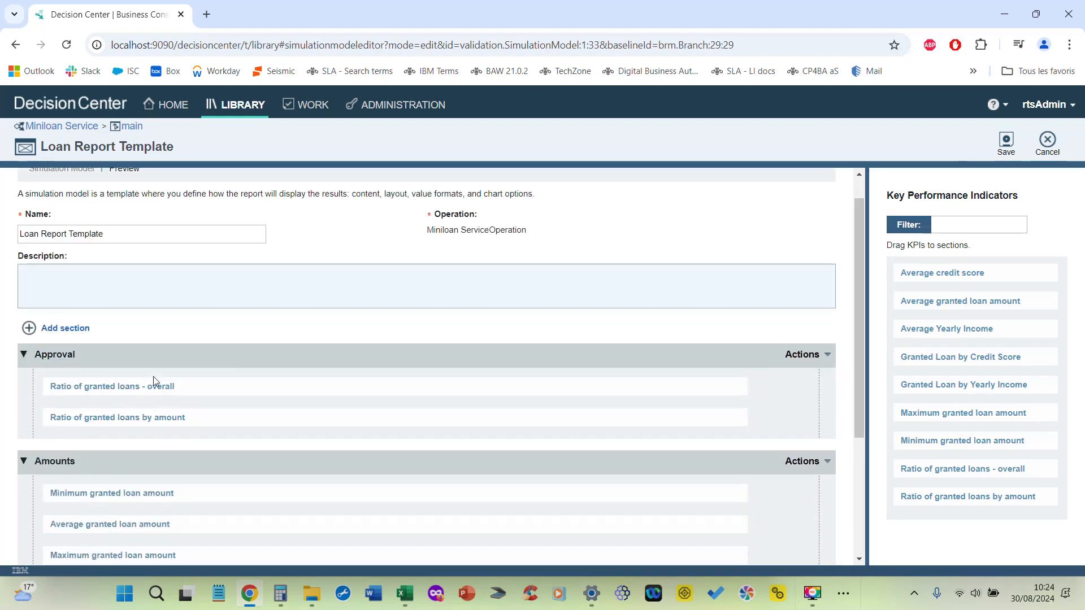
pyautogui.click(24, 355)
pyautogui.click(23, 355)
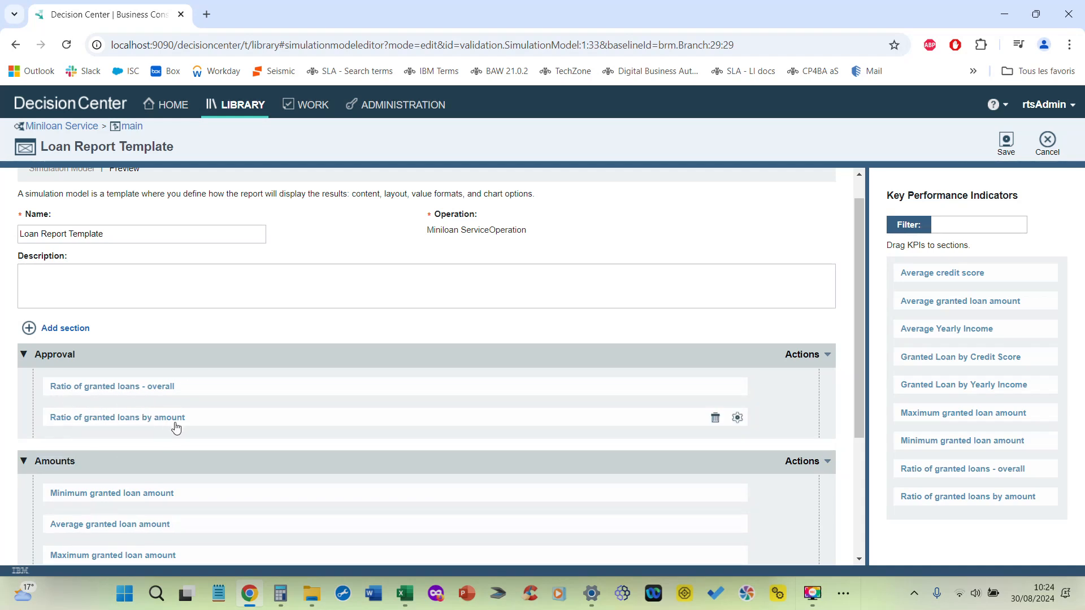
pyautogui.scroll(-2, 247, 417)
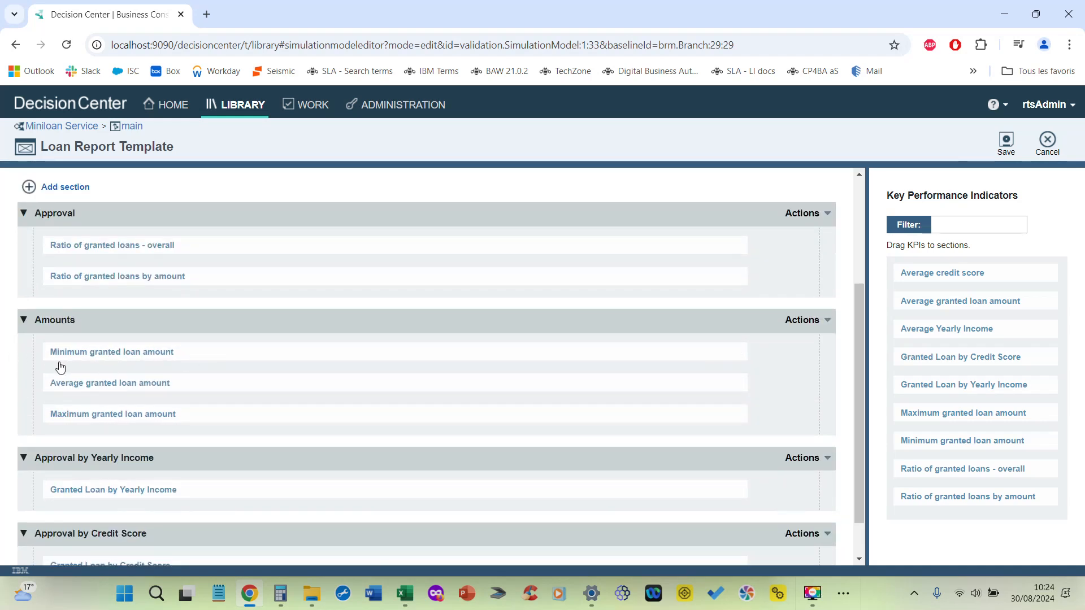
pyautogui.scroll(-1, 113, 469)
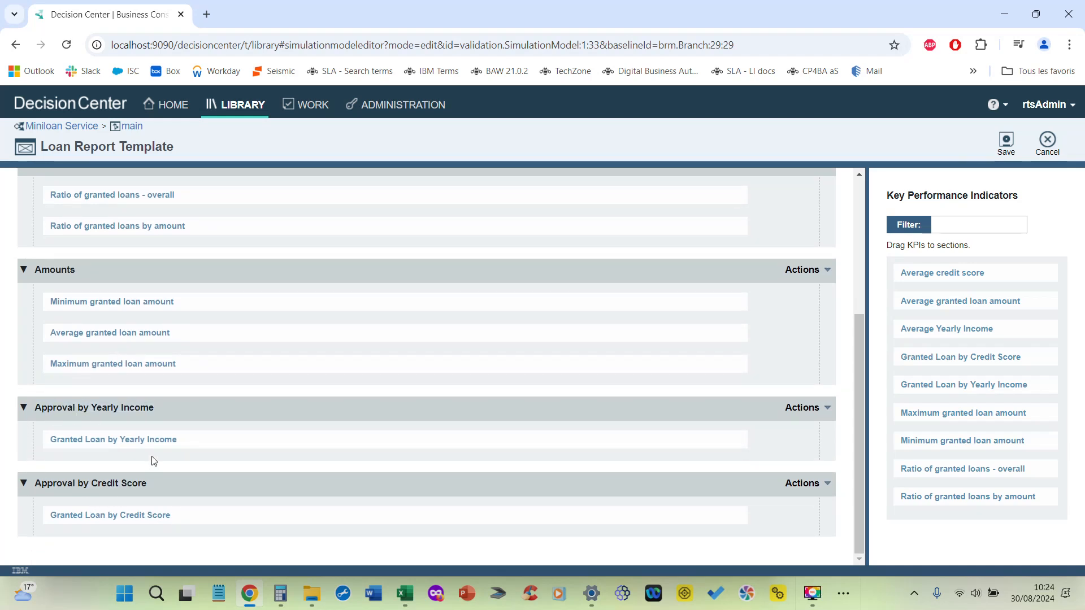
pyautogui.scroll(3, 153, 455)
pyautogui.scroll(-3, 141, 452)
pyautogui.moveTo(134, 451)
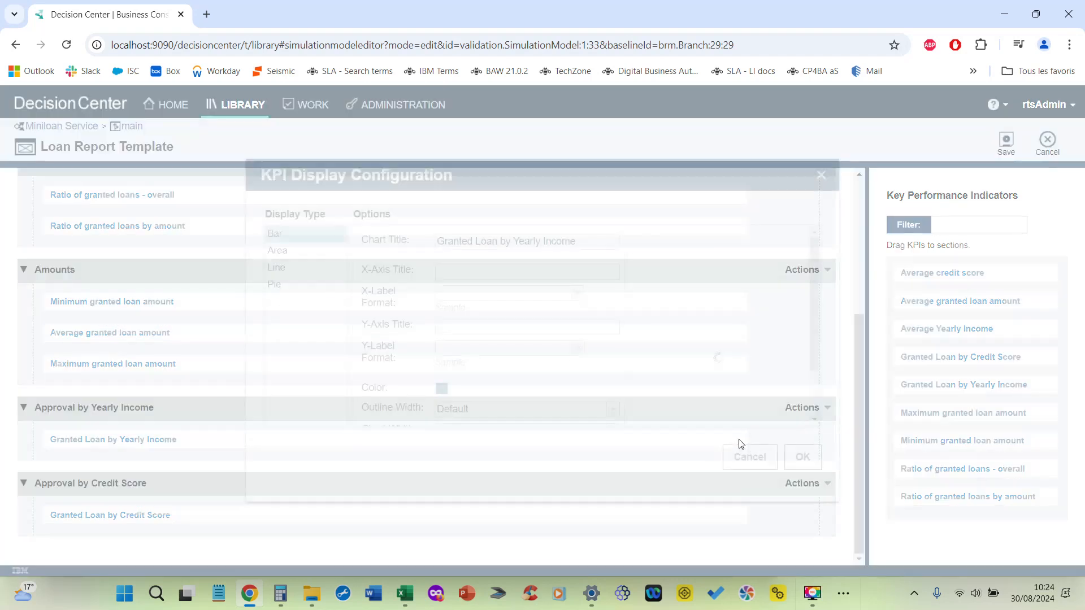
# Step: Preview the Area, Line, Pie and Bar display types for the Granted Loan by Yearly Income KPI, then close its configuration without applying
pyautogui.click(738, 440)
pyautogui.click(280, 251)
pyautogui.click(278, 267)
pyautogui.click(279, 288)
pyautogui.click(276, 233)
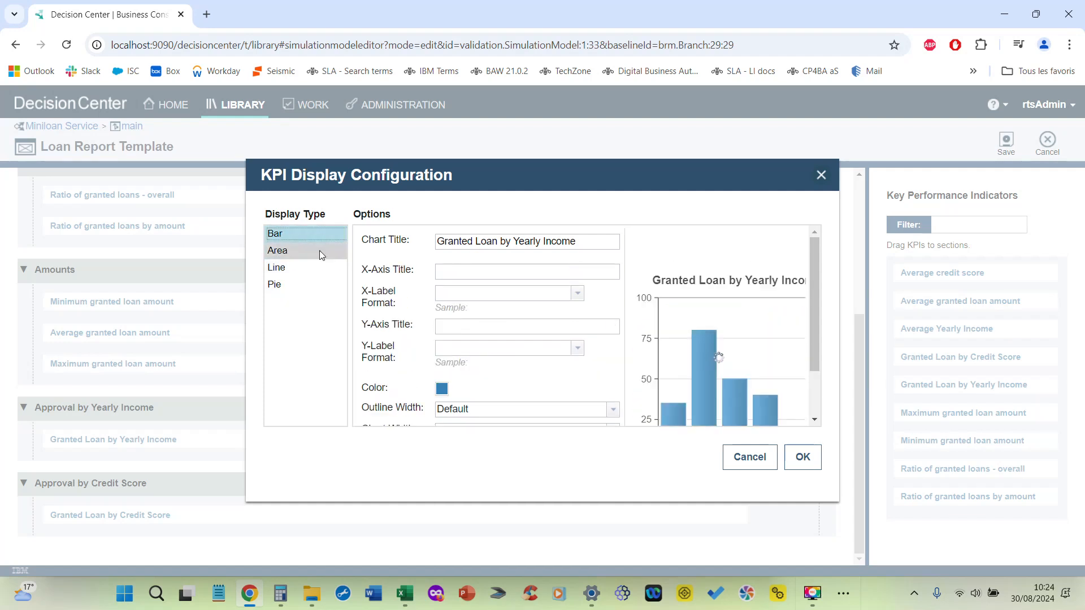
pyautogui.click(821, 175)
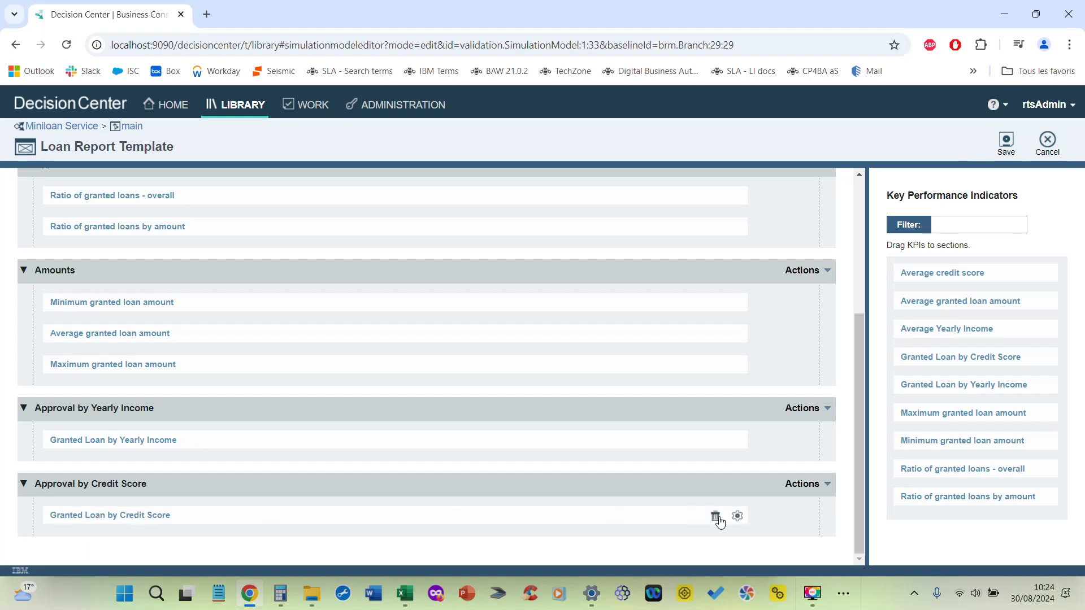
# Step: Preview the Line, Area and Bar display types for the Granted Loan by Credit Score KPI, then cancel its configuration
pyautogui.click(737, 517)
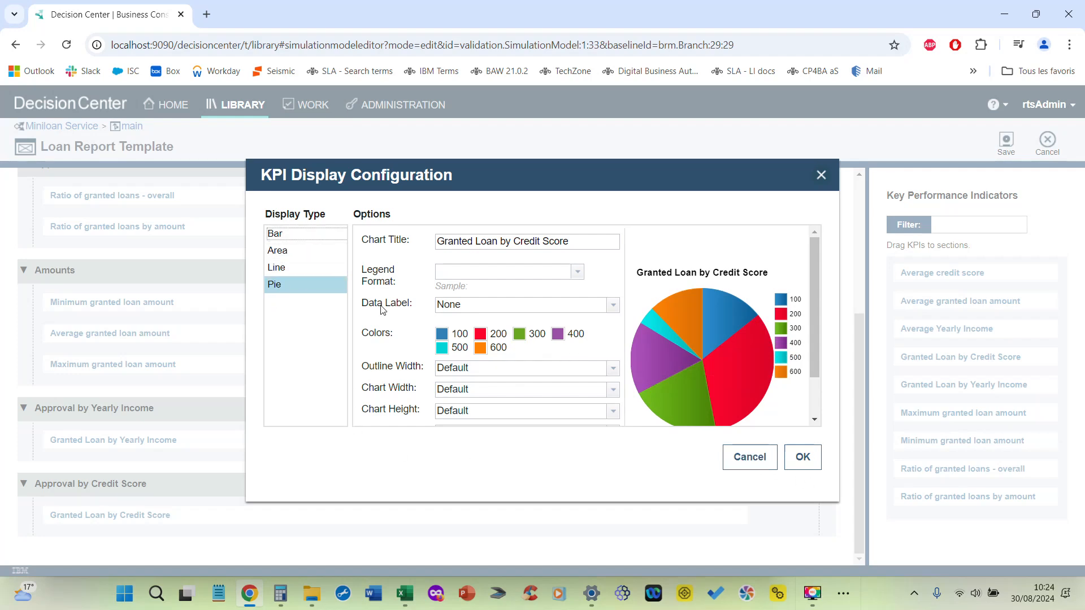
pyautogui.click(304, 267)
pyautogui.click(294, 251)
pyautogui.click(289, 234)
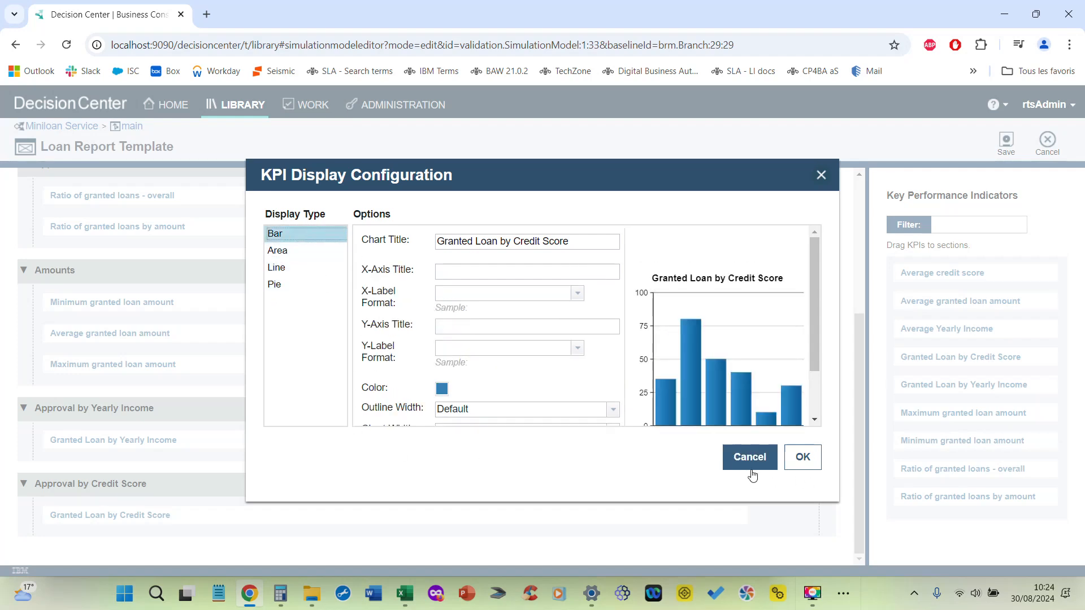
pyautogui.click(751, 458)
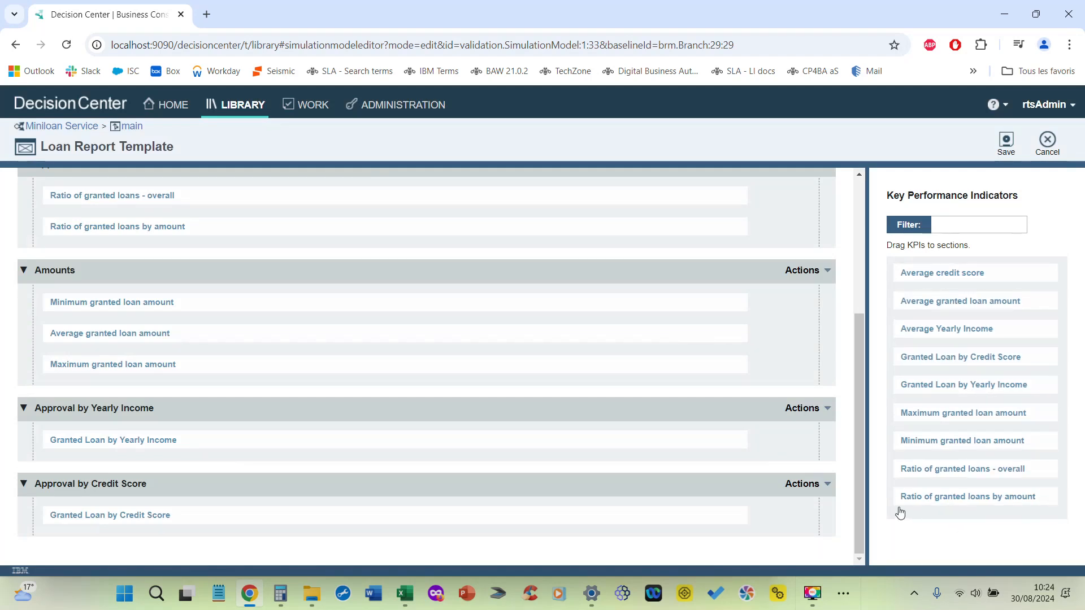
# Step: Try adding the Maximum granted loan amount KPI to the Approval by Credit Score section, then discard the template changes
pyautogui.moveTo(940, 412); pyautogui.dragTo(335, 517)
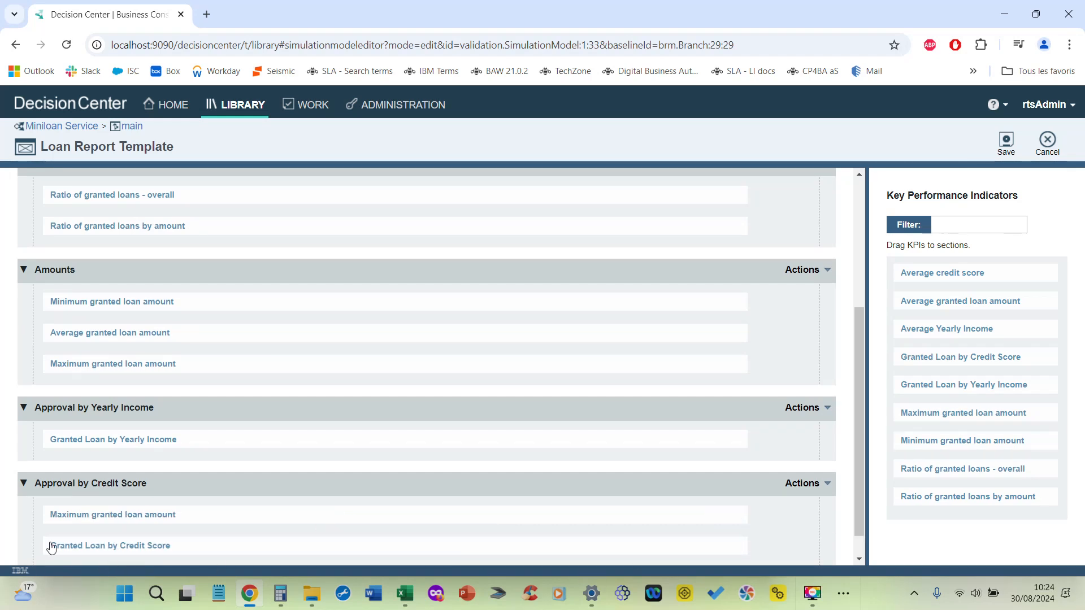
pyautogui.scroll(1, 315, 401)
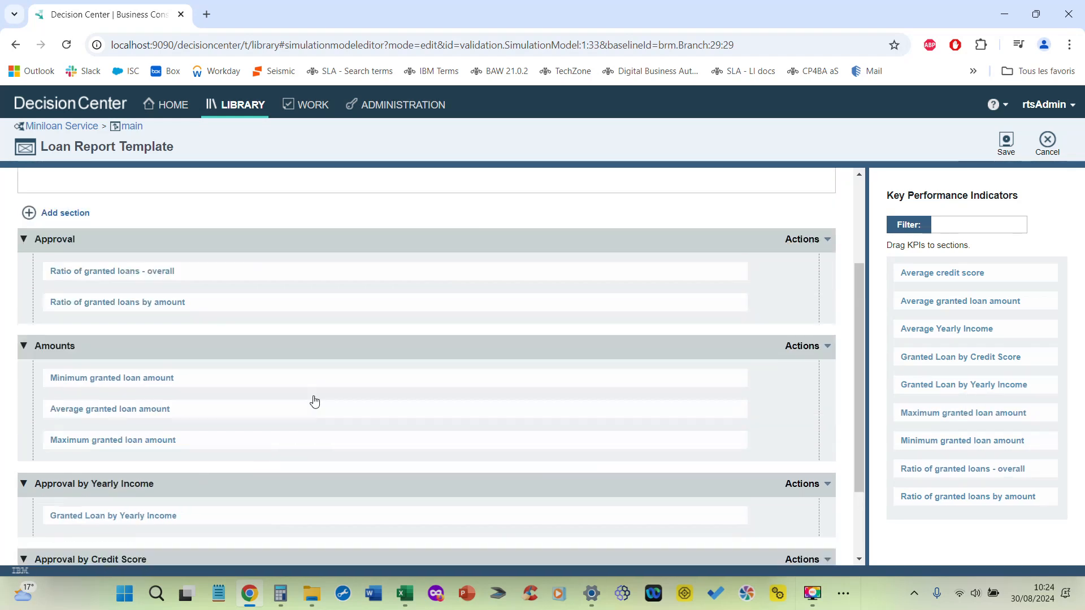
pyautogui.scroll(2, 315, 401)
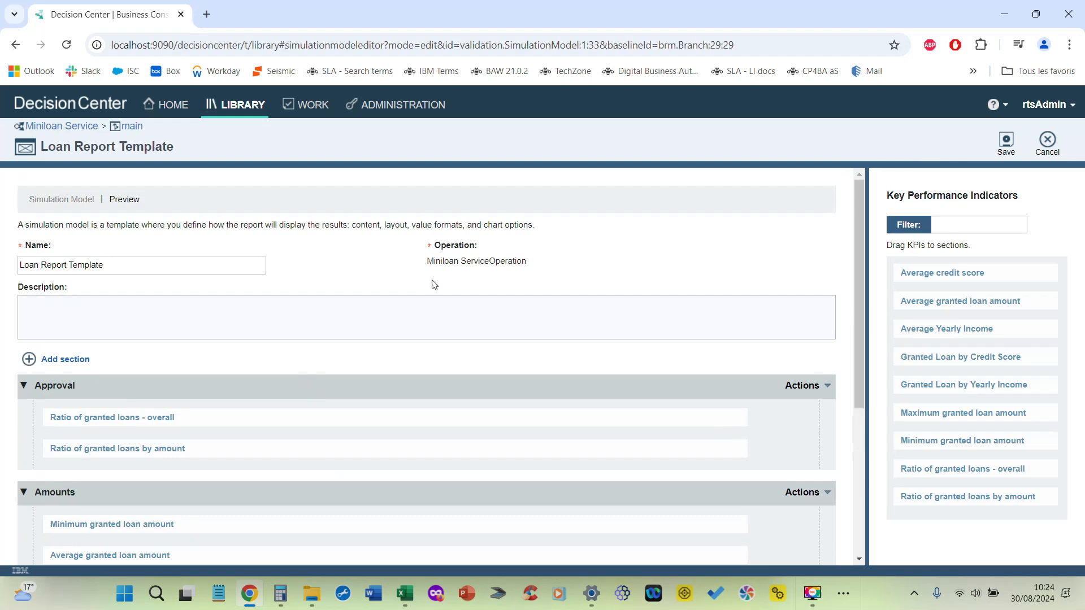
pyautogui.click(1048, 144)
pyautogui.click(659, 369)
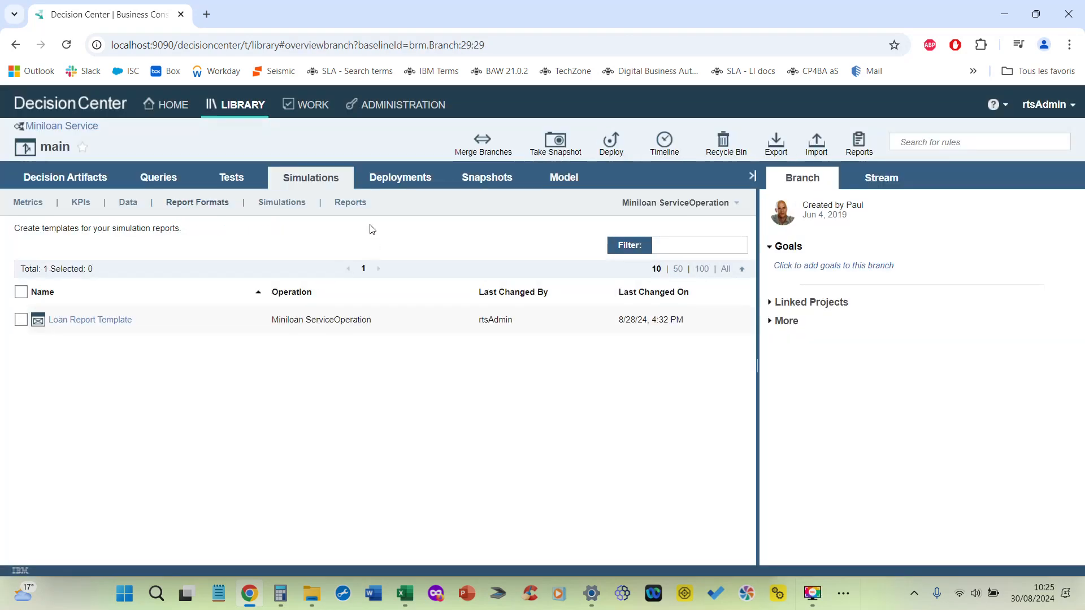
# Step: Review the File Simulation configuration, including its server, report format, input data and sample report, then cancel editing
pyautogui.click(291, 203)
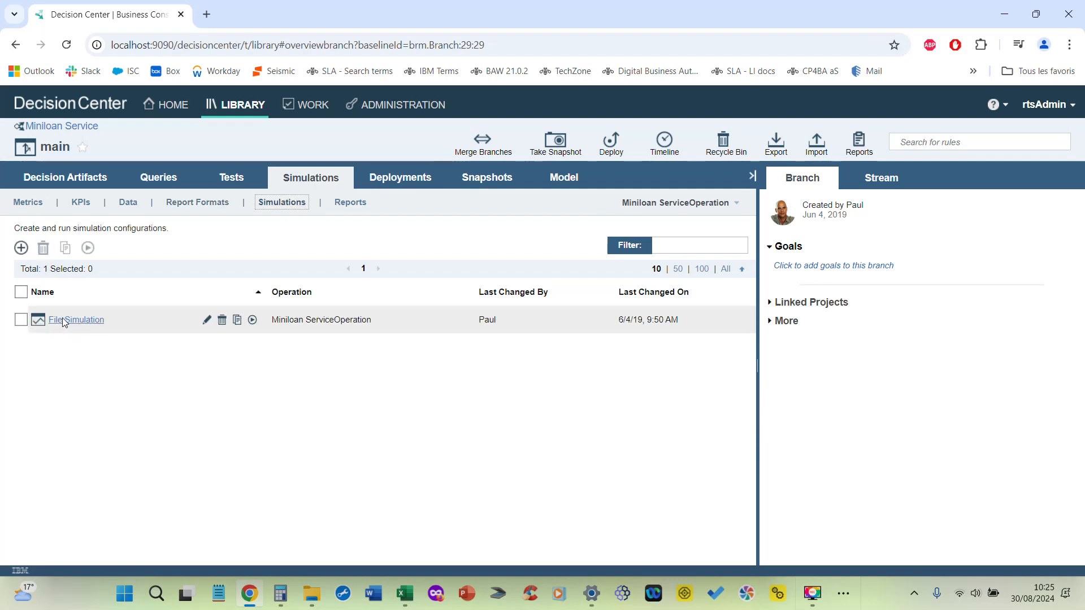
pyautogui.click(207, 320)
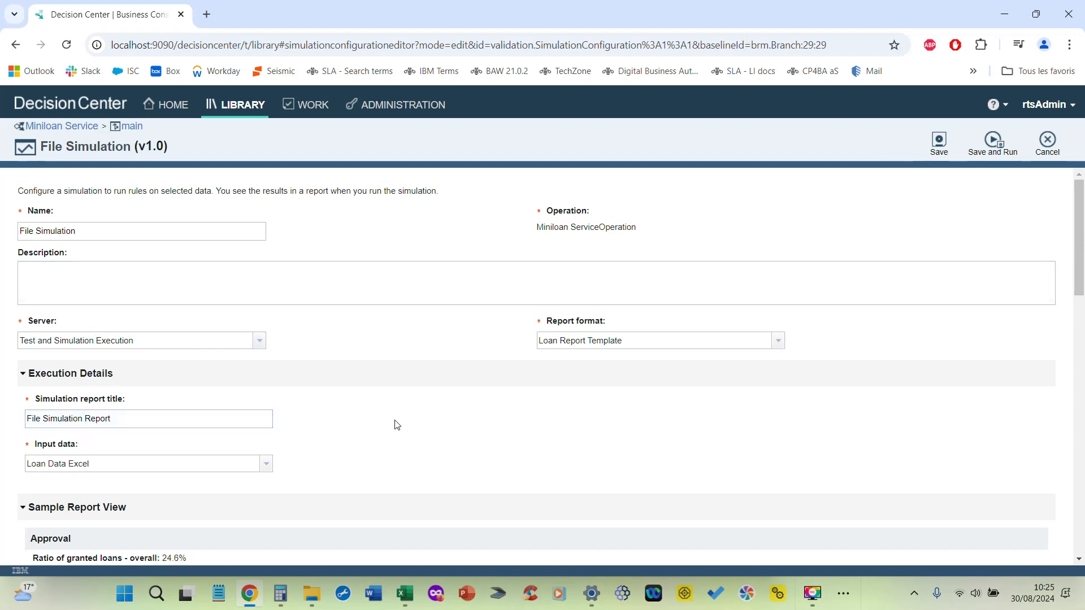
pyautogui.scroll(-1, 25, 459)
pyautogui.scroll(1, 419, 374)
pyautogui.click(1048, 145)
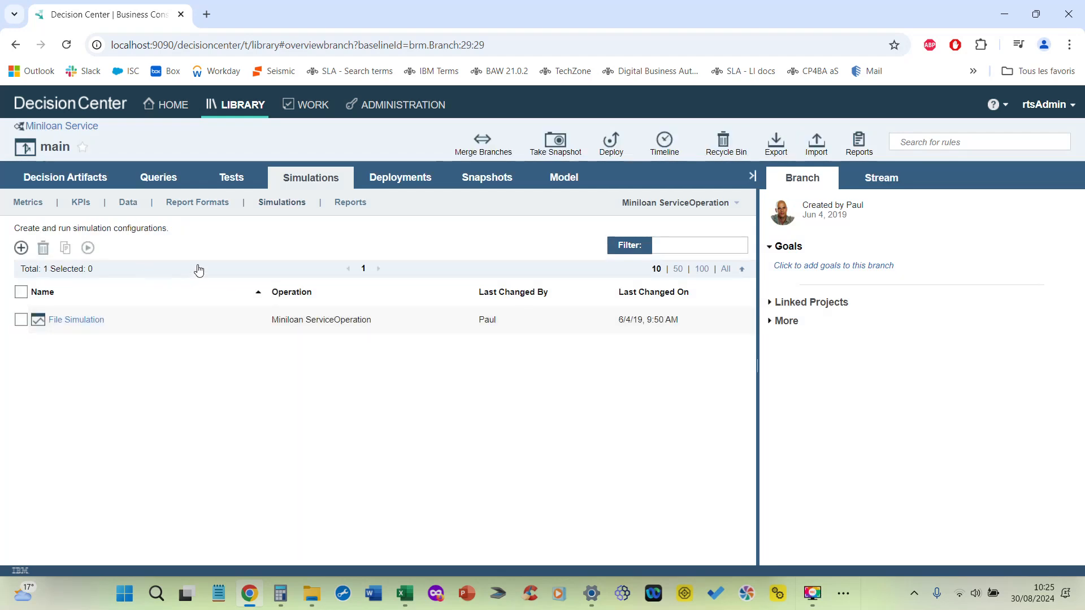
# Step: Run the File Simulation and open the newly generated report to review its results
pyautogui.click(251, 320)
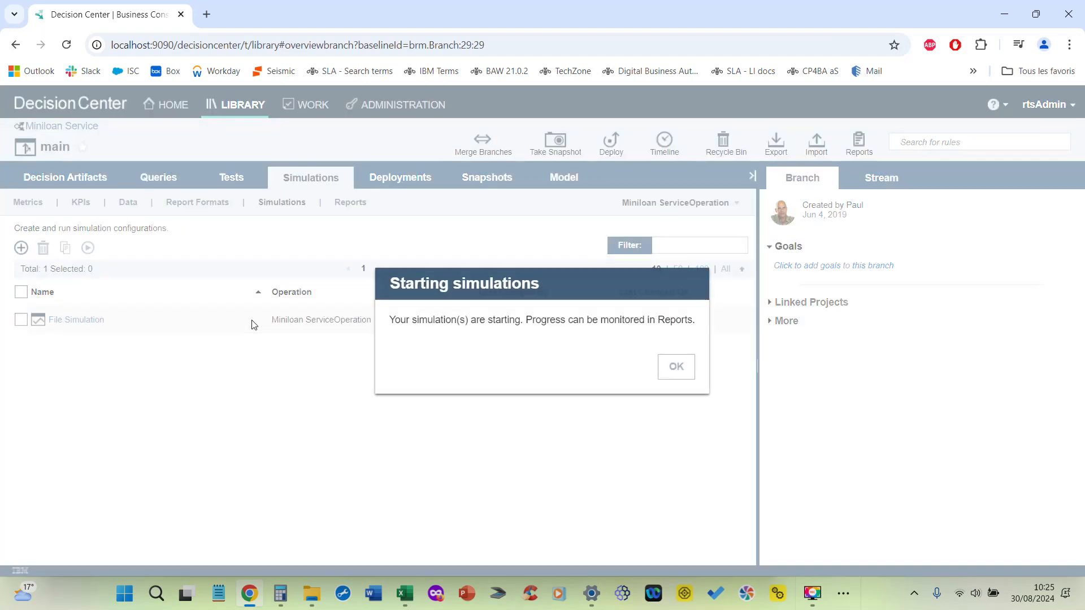
pyautogui.click(677, 368)
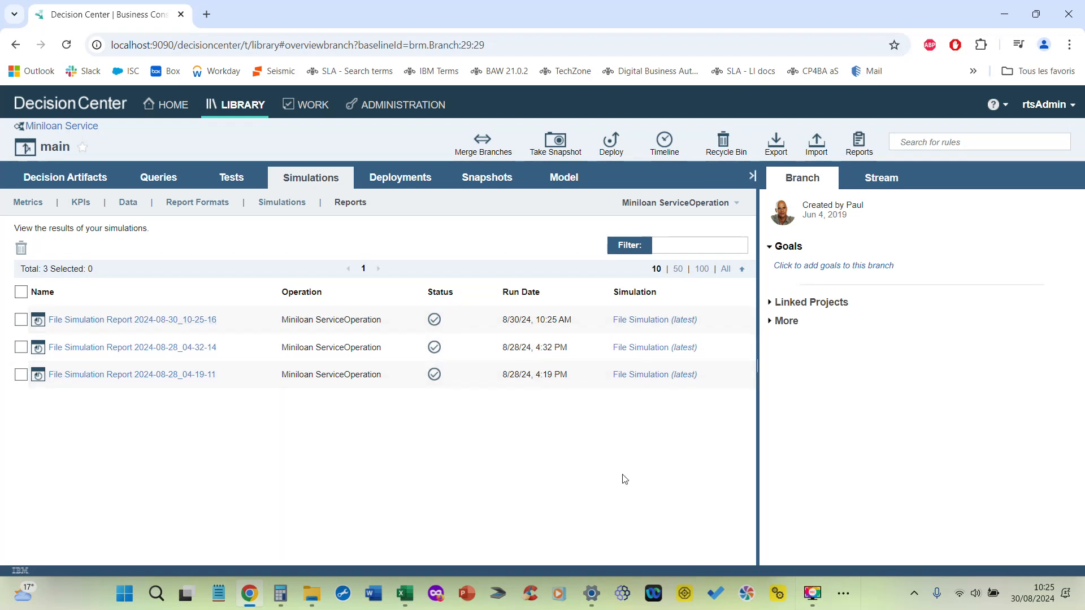
pyautogui.click(130, 322)
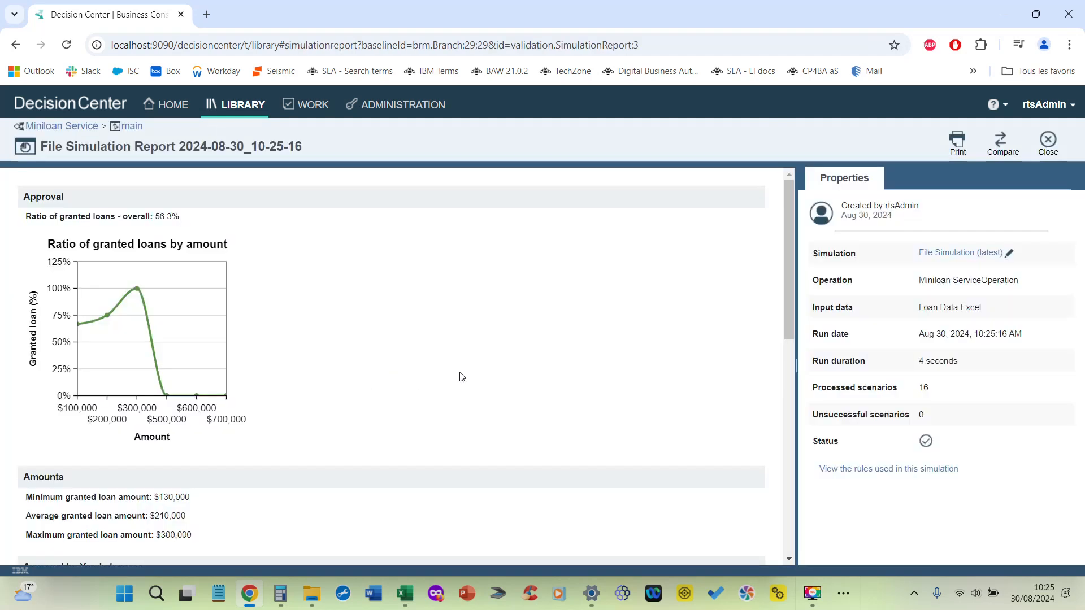
pyautogui.scroll(-8, 506, 367)
pyautogui.scroll(10, 507, 368)
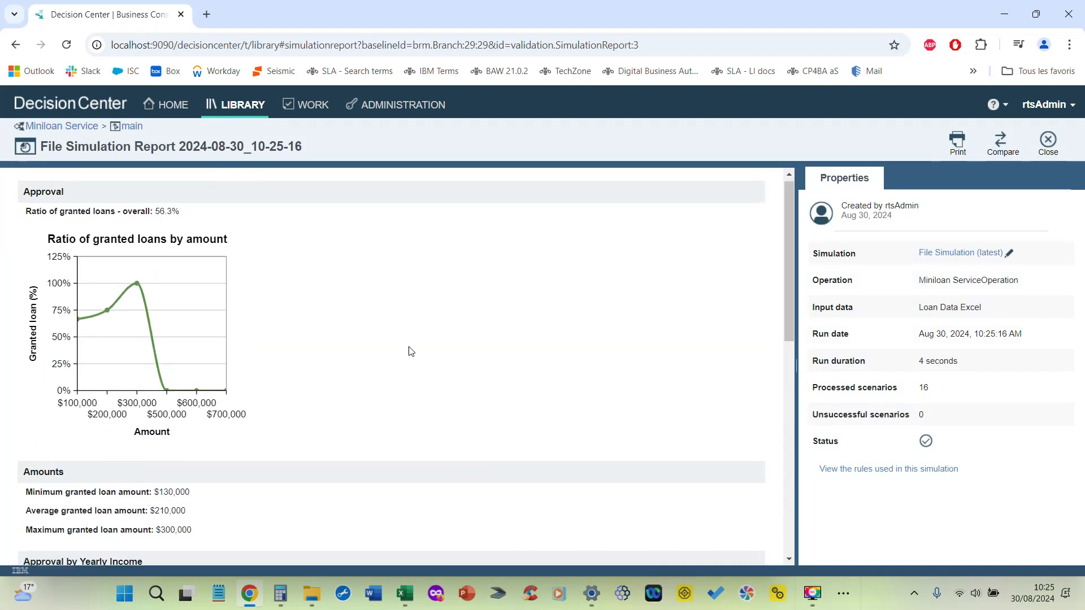
# Step: Compare the report with File Simulation Report 2024-08-28_04-19-11 and examine the results down to the Granted Loan by Credit Score chart
pyautogui.click(1001, 144)
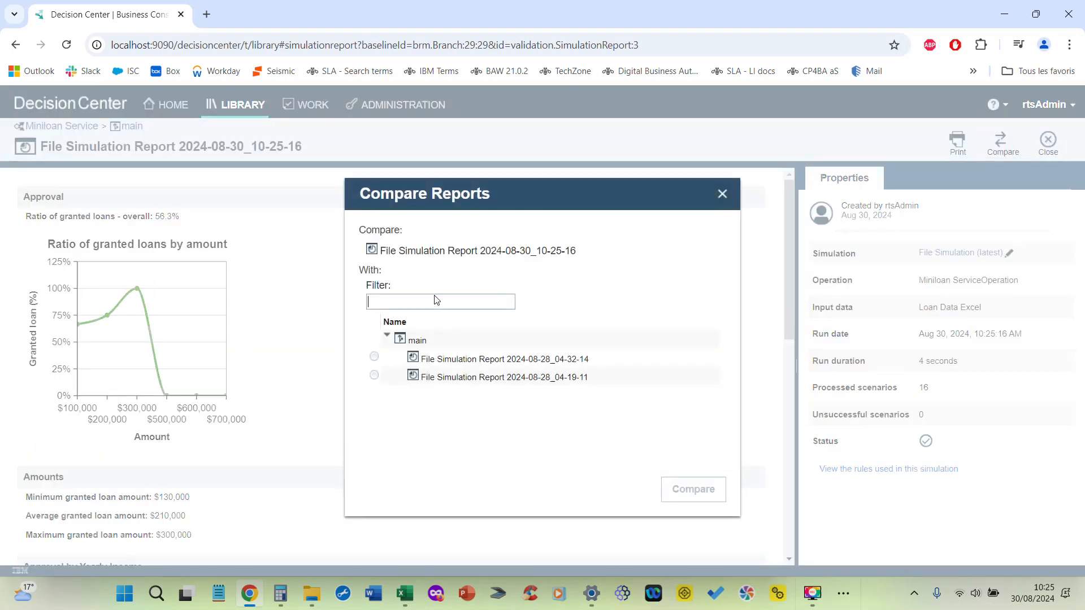
pyautogui.click(375, 375)
pyautogui.click(691, 490)
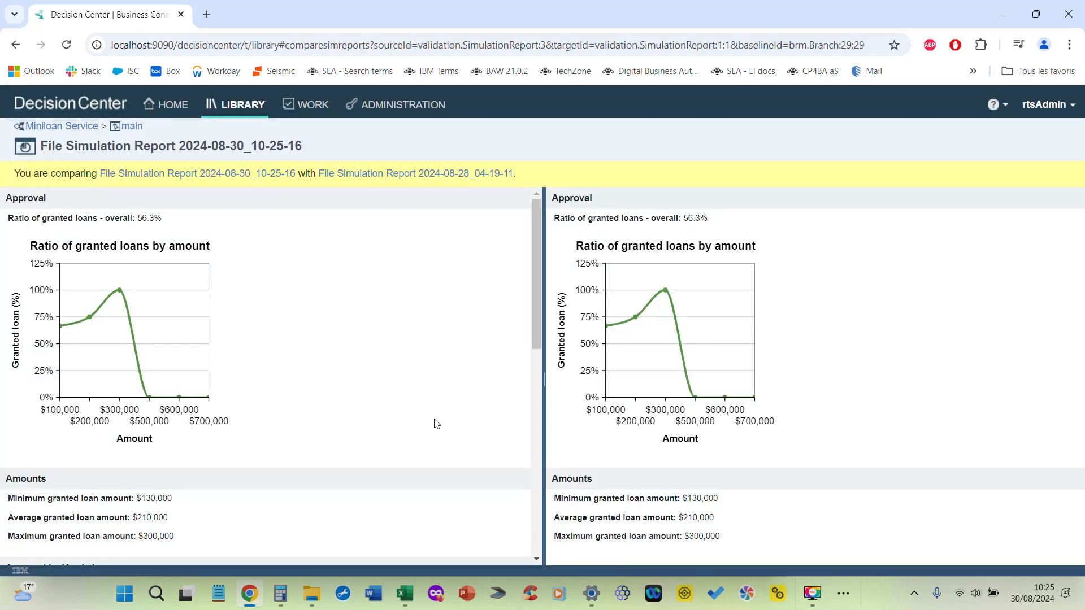
pyautogui.scroll(-3, 375, 378)
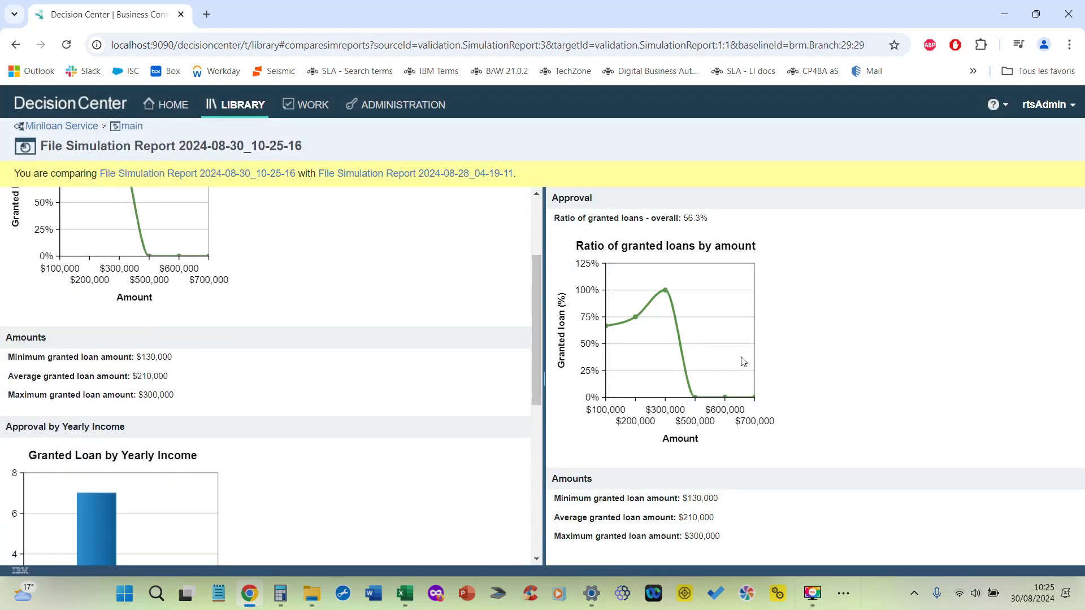
pyautogui.moveTo(544, 311); pyautogui.dragTo(543, 255)
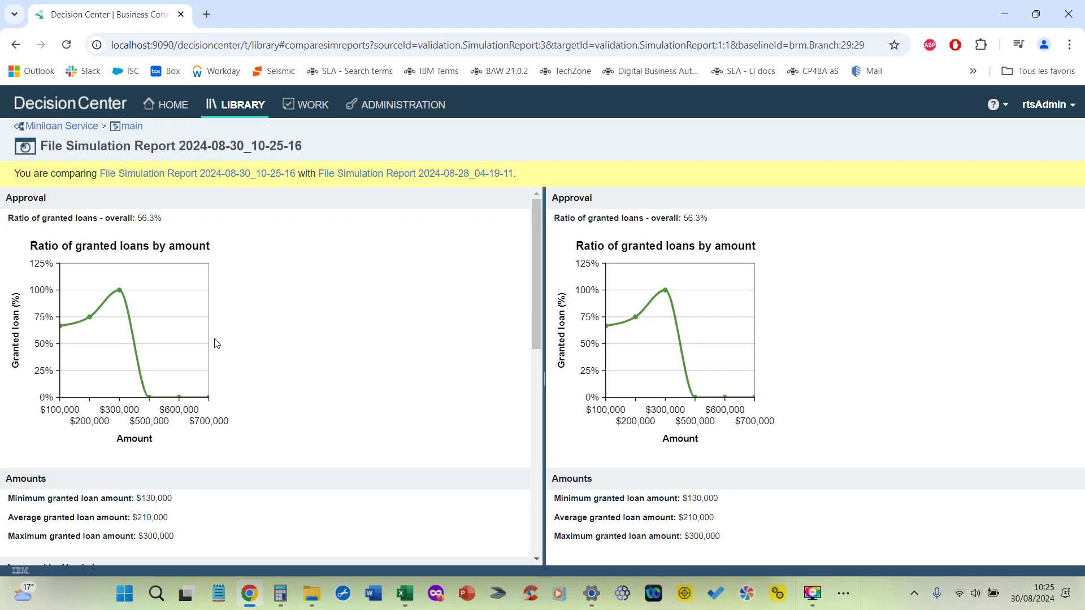
pyautogui.moveTo(535, 259); pyautogui.dragTo(531, 229)
pyautogui.moveTo(540, 262); pyautogui.dragTo(539, 486)
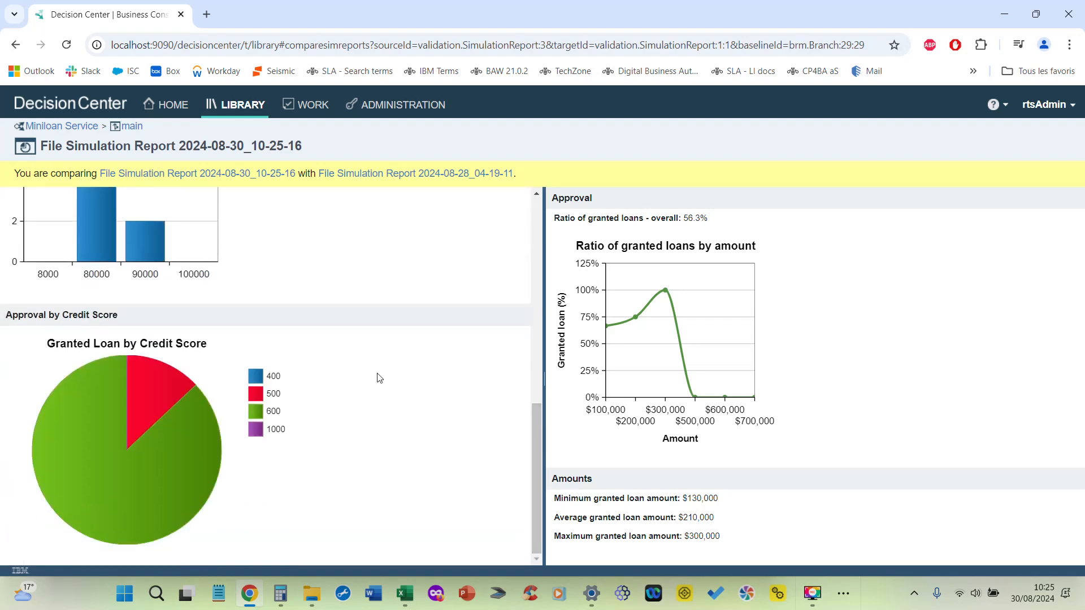